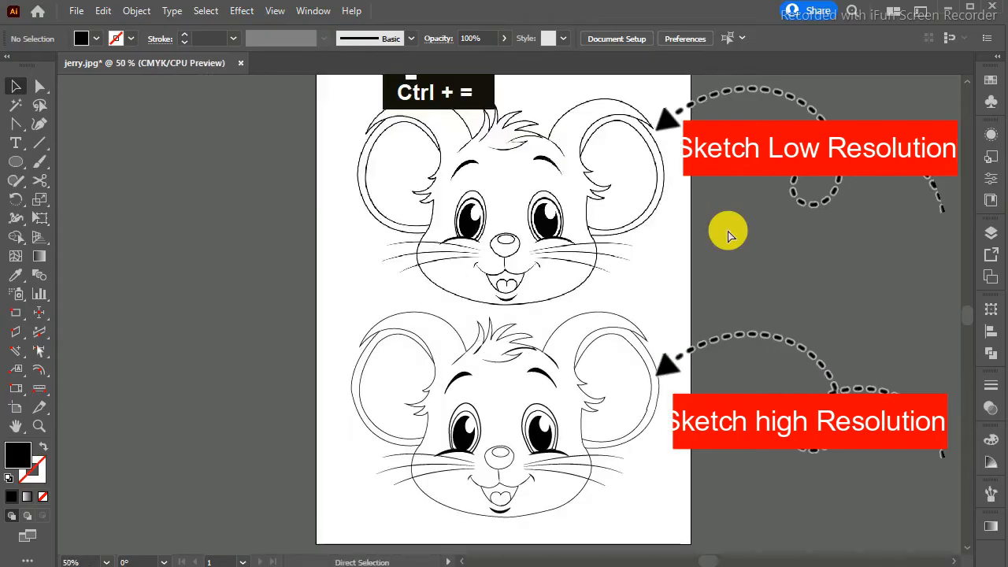
{"action": "key", "text": "ctrl+minus"}
{"action": "key", "text": "ctrl+equal"}
{"action": "key", "text": "ctrl+minus"}
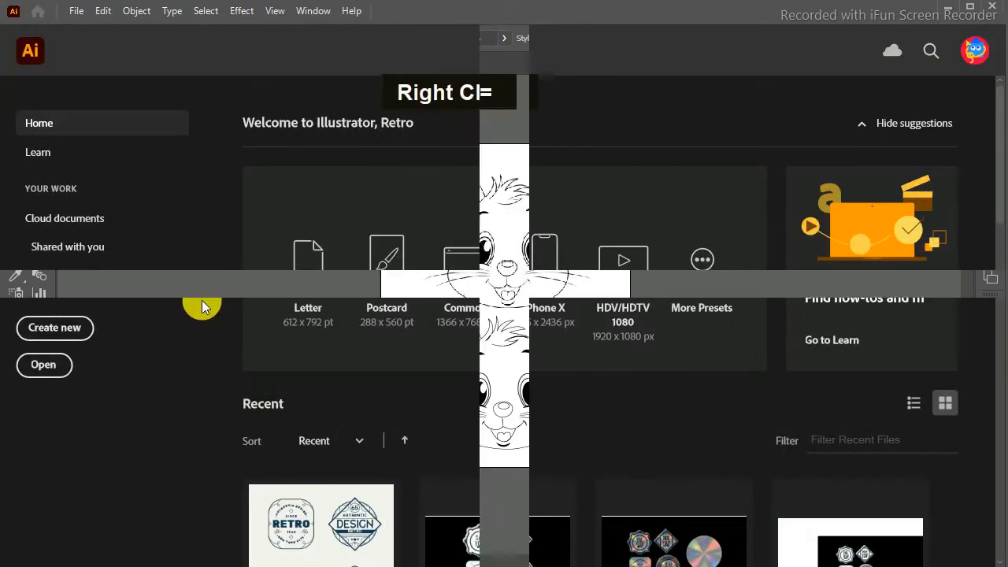
Open jerry.jpg and scale the mouse sketch down so it fits inside the artboard.
{"action": "key", "text": "ctrl+o"}
{"action": "double_click", "coordinate": [462, 222]}
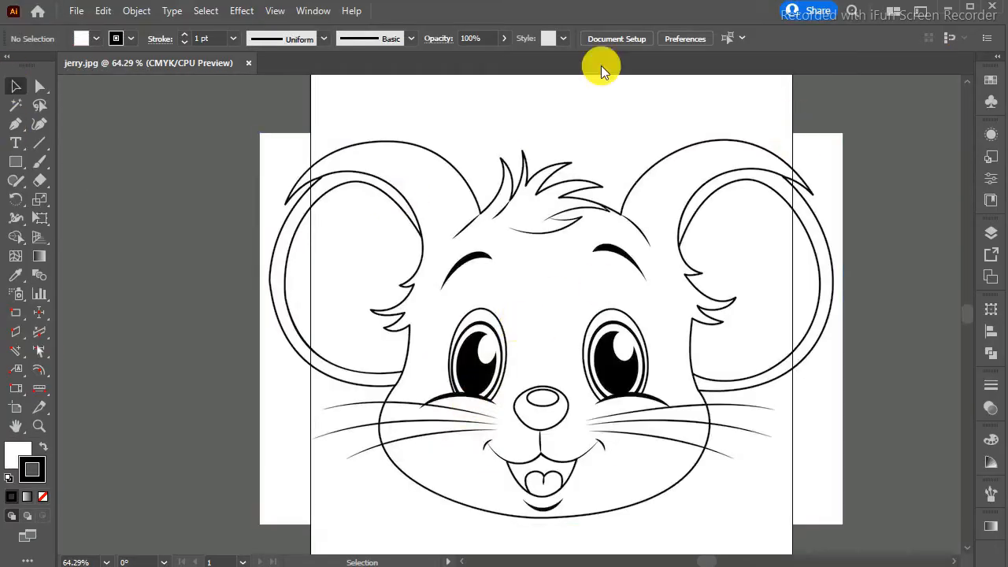
{"action": "left_click", "coordinate": [817, 229]}
{"action": "left_click_drag", "start_coordinate": [845, 134], "coordinate": [755, 192]}
{"action": "left_click", "coordinate": [709, 164]}
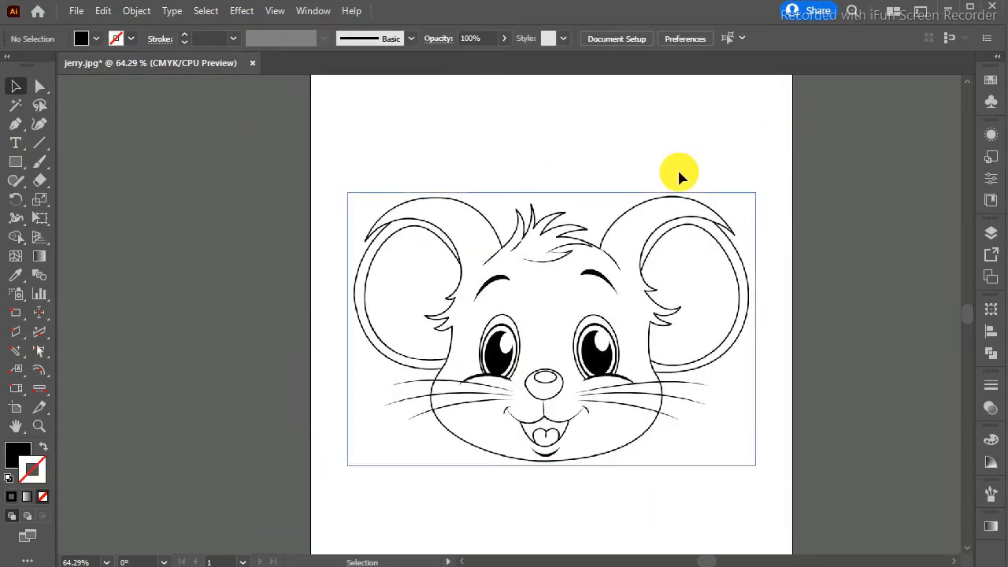
{"action": "key", "text": "ctrl+equal"}
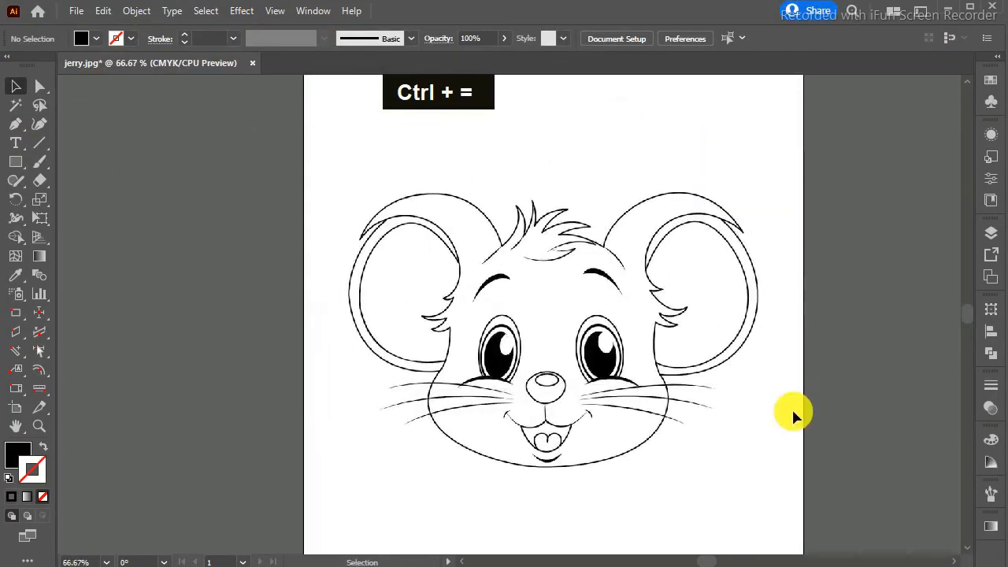
Fade the mouse sketch image to 50% opacity for tracing.
{"action": "left_click", "coordinate": [990, 526]}
{"action": "left_click", "coordinate": [991, 408]}
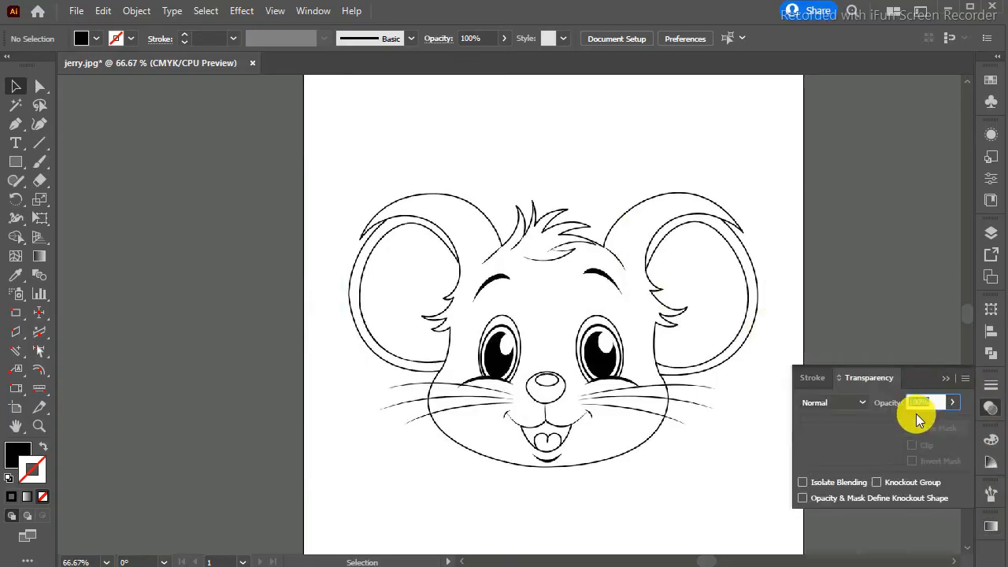
{"action": "mouse_move", "coordinate": [920, 422]}
{"action": "left_mouse_down"}
{"action": "mouse_move", "coordinate": [885, 423]}
{"action": "mouse_move", "coordinate": [924, 429]}
{"action": "left_mouse_up"}
{"action": "left_click", "coordinate": [653, 315]}
{"action": "left_click", "coordinate": [952, 402]}
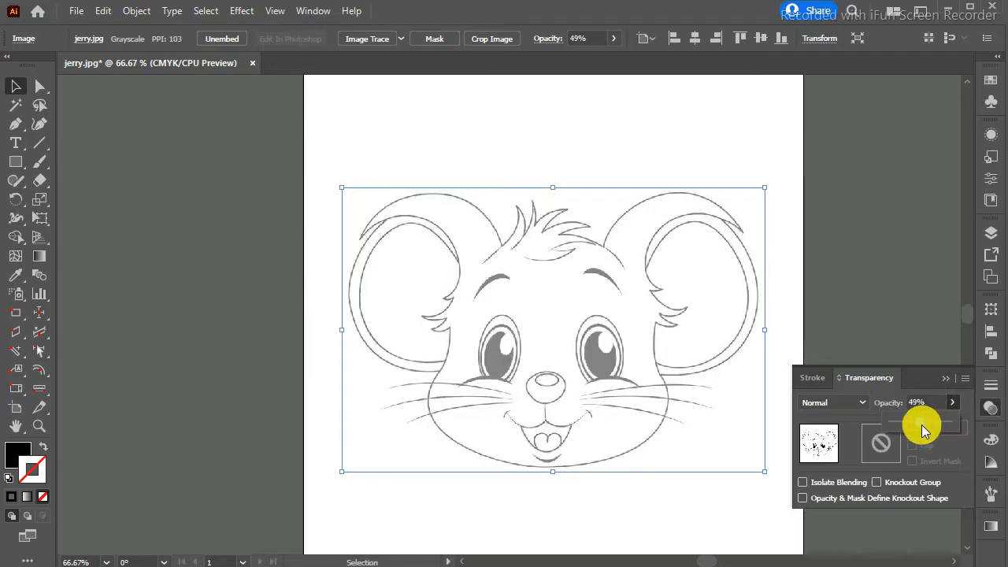
{"action": "left_click", "coordinate": [724, 160]}
Trace the fur tufts beside the left ear with the Pen tool, using a black stroke and no fill.
{"action": "left_click", "coordinate": [16, 122]}
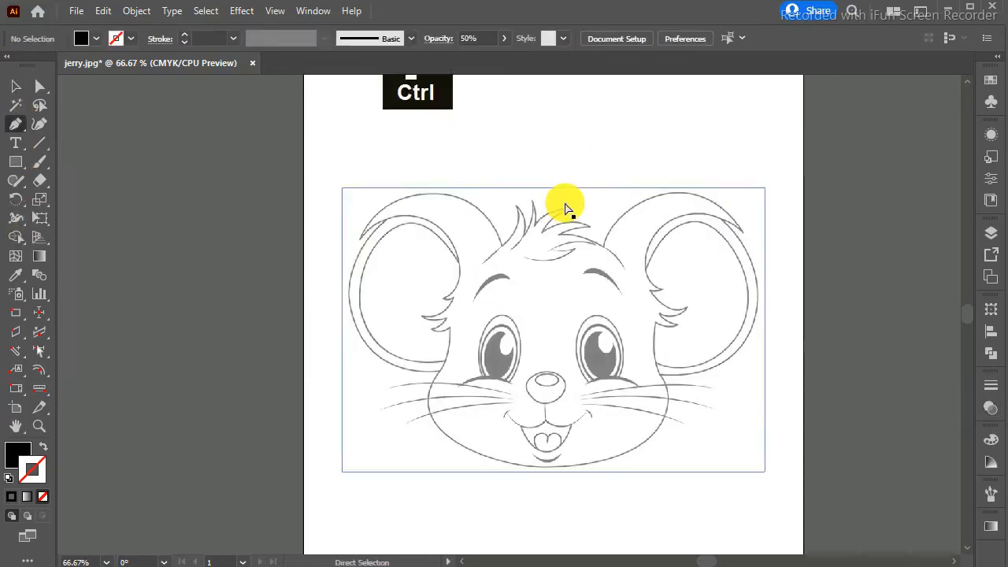
{"action": "key", "text": "ctrl+equal"}
{"action": "key", "text": "ctrl+equal"}
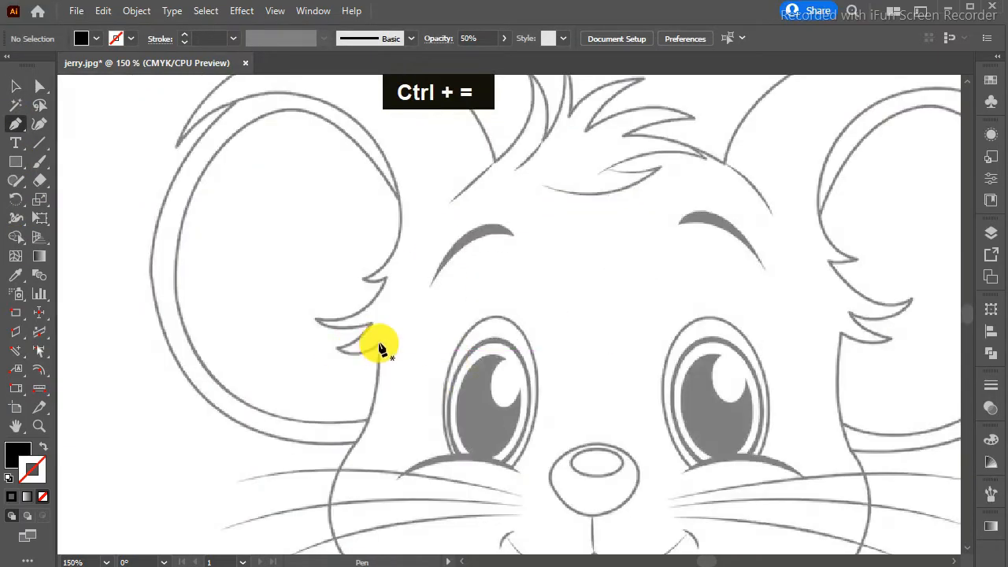
{"action": "left_click", "coordinate": [378, 345]}
{"action": "left_click_drag", "start_coordinate": [355, 359], "coordinate": [343, 356]}
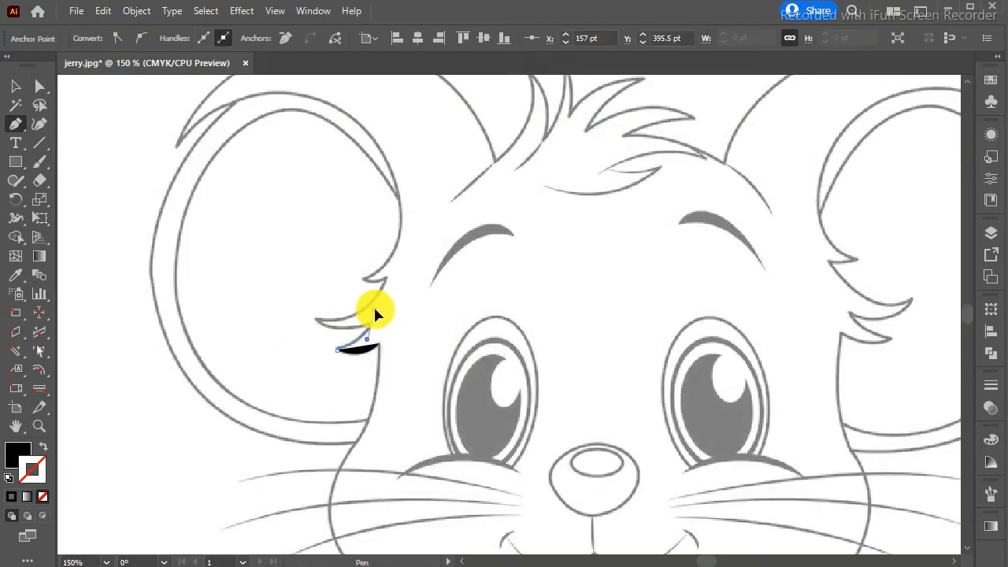
{"action": "left_click", "coordinate": [43, 447]}
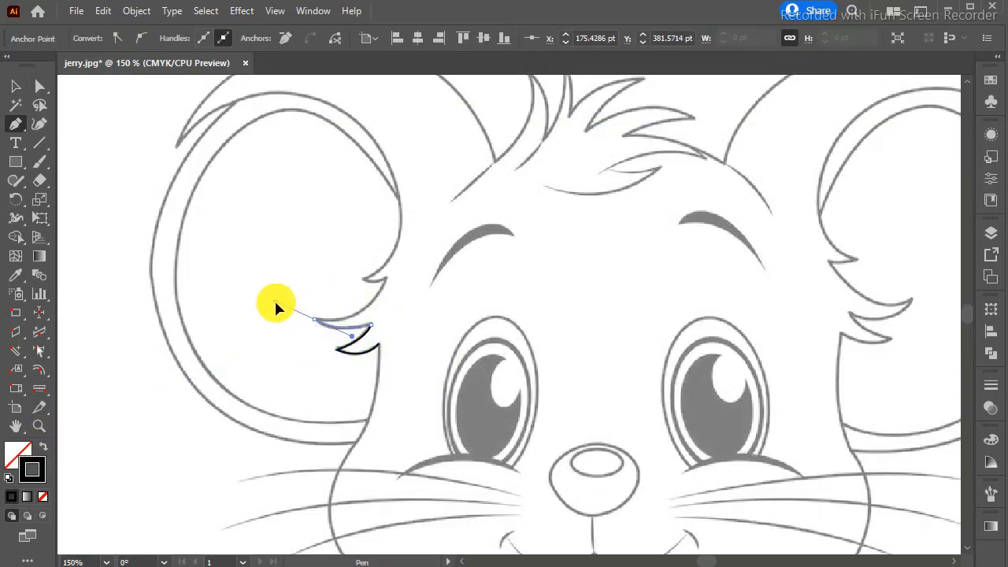
{"action": "left_click", "coordinate": [314, 323]}
{"action": "left_click_drag", "start_coordinate": [384, 280], "coordinate": [402, 203]}
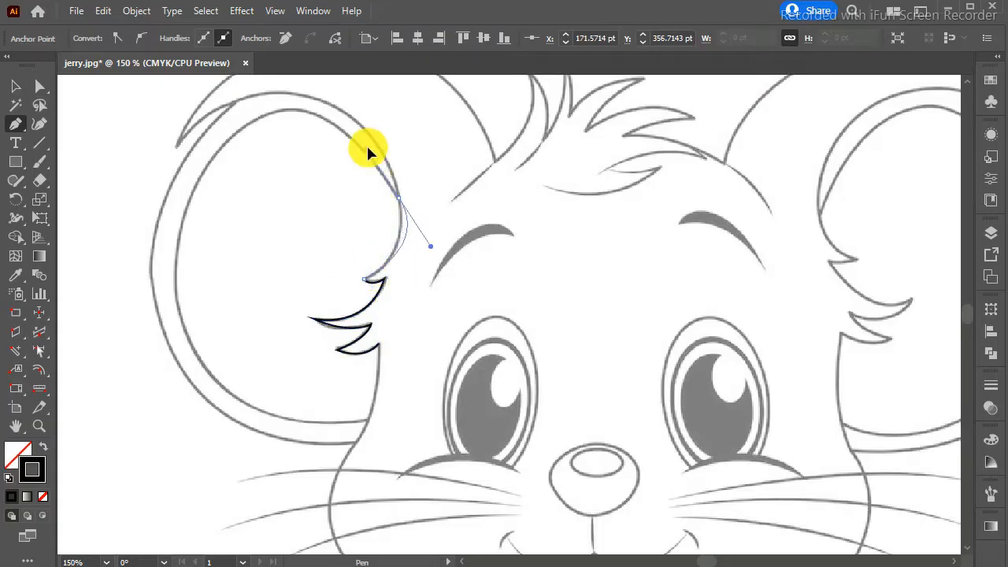
Continue the path along the left ear's inner rim to the ear's pointed outer tip.
{"action": "left_click_drag", "start_coordinate": [366, 150], "coordinate": [381, 130]}
{"action": "key", "text": "ctrl+equal"}
{"action": "left_click_drag", "start_coordinate": [312, 97], "coordinate": [200, 142]}
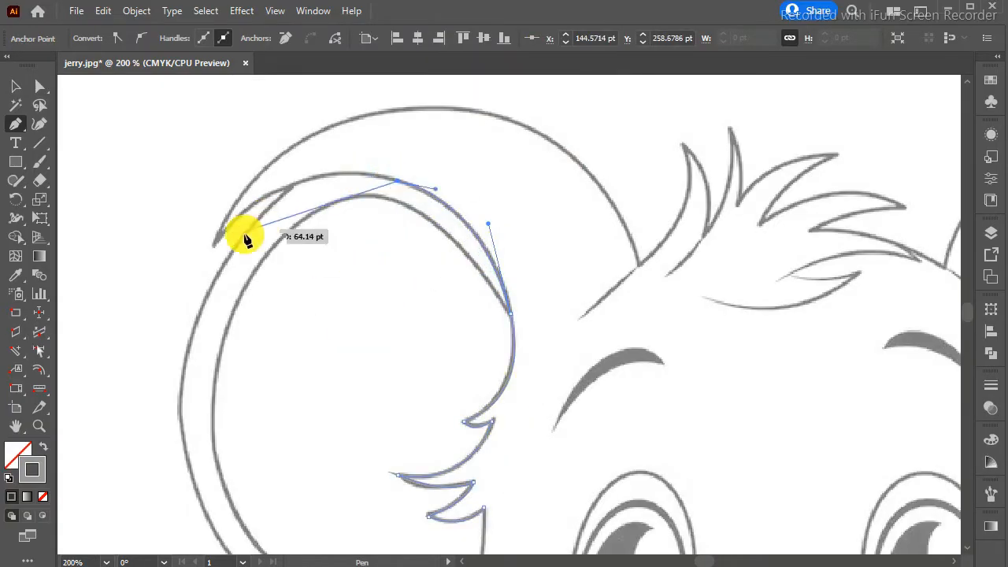
{"action": "left_click_drag", "start_coordinate": [212, 245], "coordinate": [127, 344]}
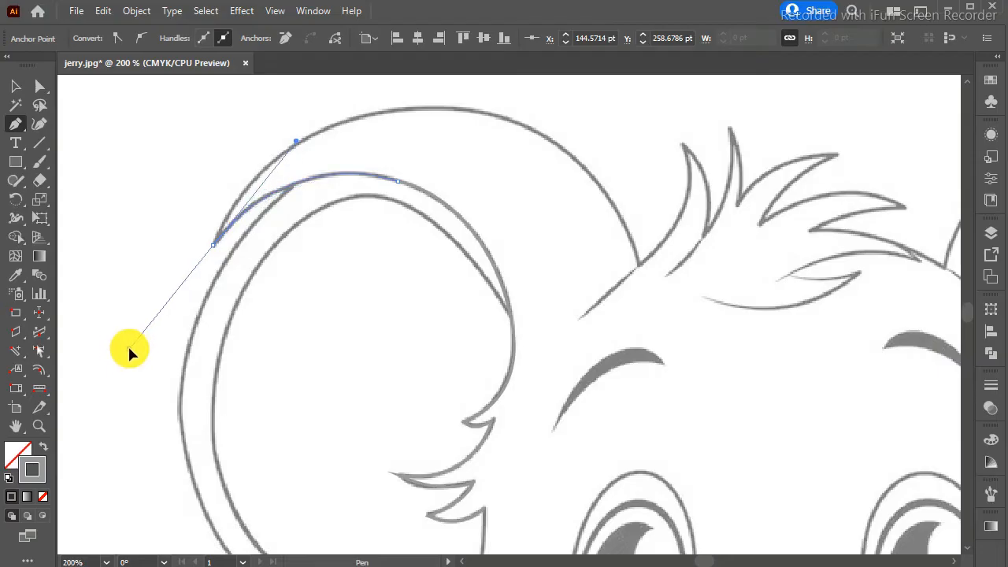
{"action": "left_click", "coordinate": [213, 244]}
Trace the left ear's outer arc from its pointed tip over the top to where it meets the hair.
{"action": "left_click_drag", "start_coordinate": [411, 106], "coordinate": [567, 450]}
{"action": "scroll", "coordinate": [504, 102], "scroll_direction": "up", "scroll_amount": 5}
{"action": "scroll", "coordinate": [552, 393], "scroll_direction": "down", "scroll_amount": 5}
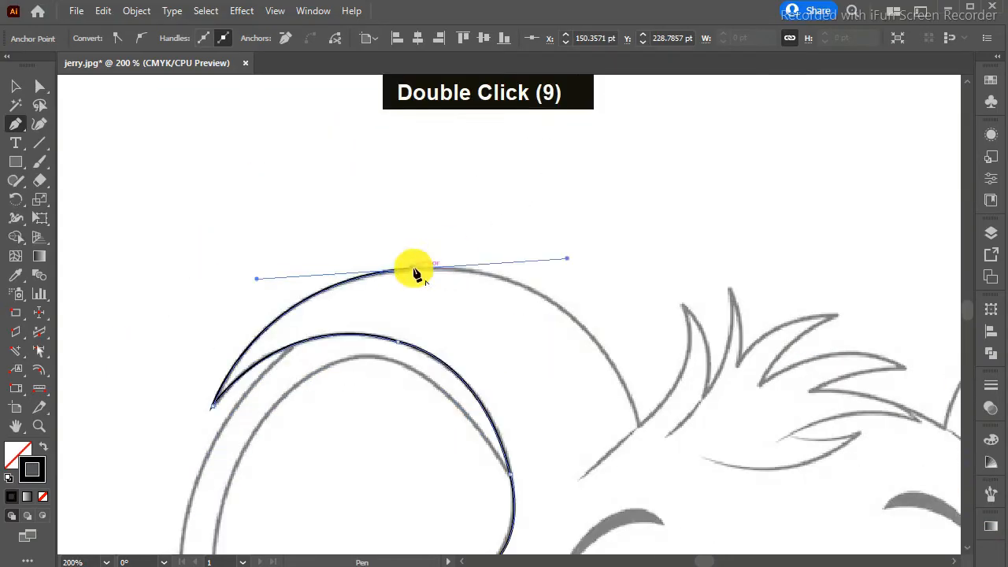
{"action": "left_click", "coordinate": [633, 413]}
{"action": "scroll", "coordinate": [641, 457], "scroll_direction": "down", "scroll_amount": 5}
{"action": "scroll", "coordinate": [748, 327], "scroll_direction": "up", "scroll_amount": 5}
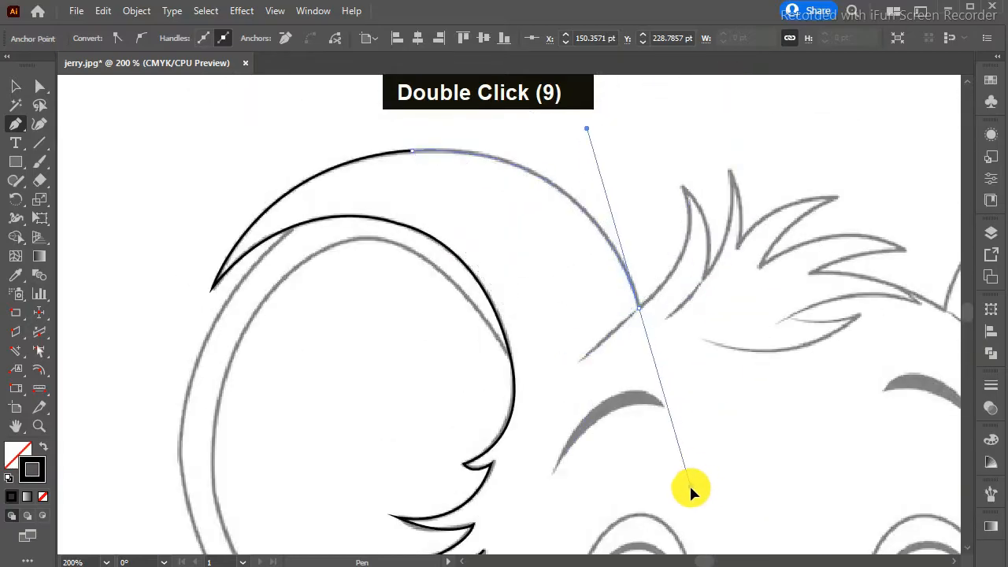
{"action": "left_click", "coordinate": [638, 308]}
Trace the first three hair spikes on top of the head, ending at the notch after the third.
{"action": "left_click_drag", "start_coordinate": [683, 189], "coordinate": [654, 122]}
{"action": "left_click_drag", "start_coordinate": [704, 275], "coordinate": [685, 338]}
{"action": "left_click_drag", "start_coordinate": [730, 172], "coordinate": [730, 276]}
{"action": "left_click", "coordinate": [741, 248]}
{"action": "left_click_drag", "start_coordinate": [837, 197], "coordinate": [911, 202]}
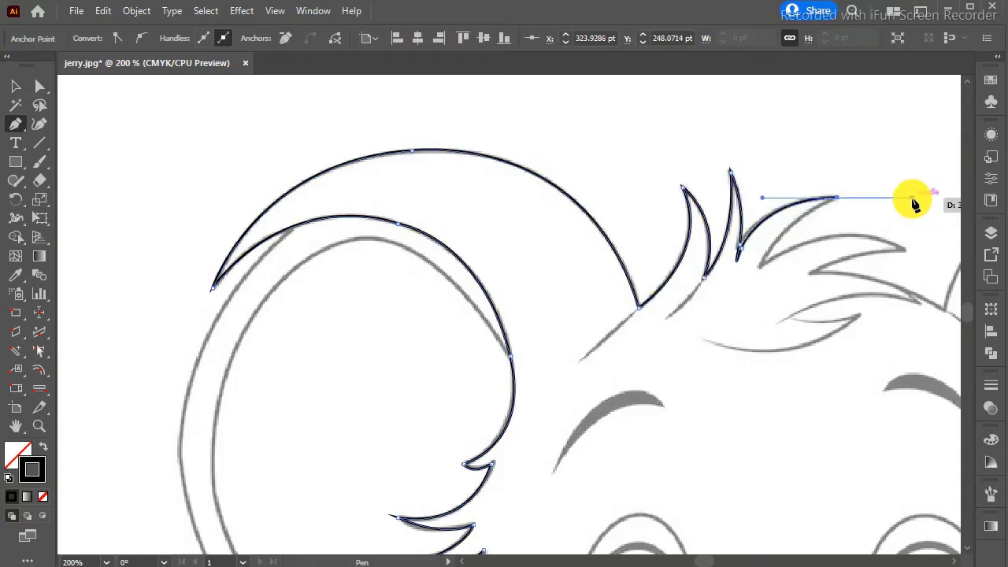
{"action": "left_click", "coordinate": [837, 198]}
{"action": "left_click_drag", "start_coordinate": [760, 265], "coordinate": [730, 303]}
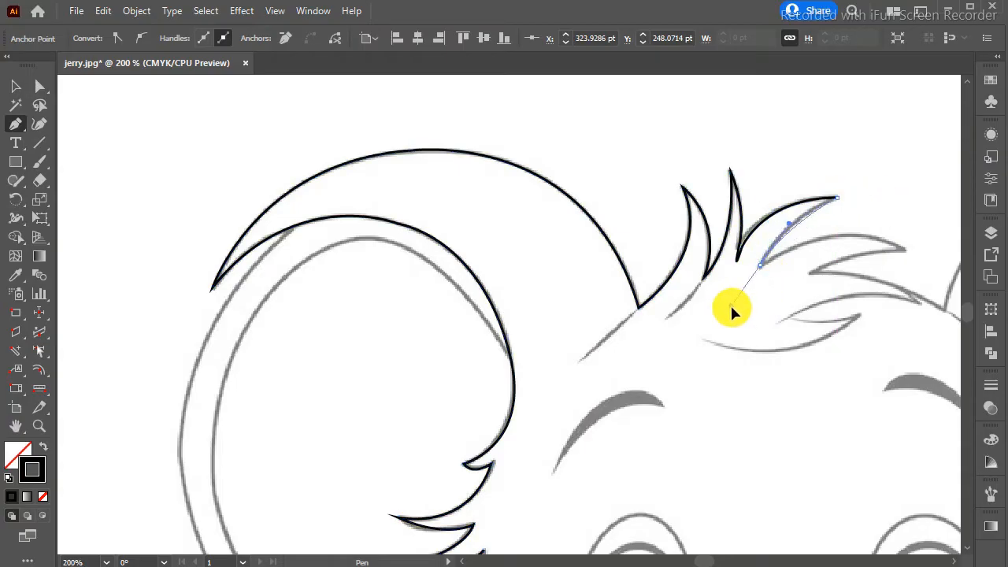
{"action": "left_click", "coordinate": [760, 265]}
Trace the last hair spike and the hairline down to the base of the right ear.
{"action": "left_click_drag", "start_coordinate": [948, 289], "coordinate": [948, 289]}
{"action": "left_click", "coordinate": [903, 249]}
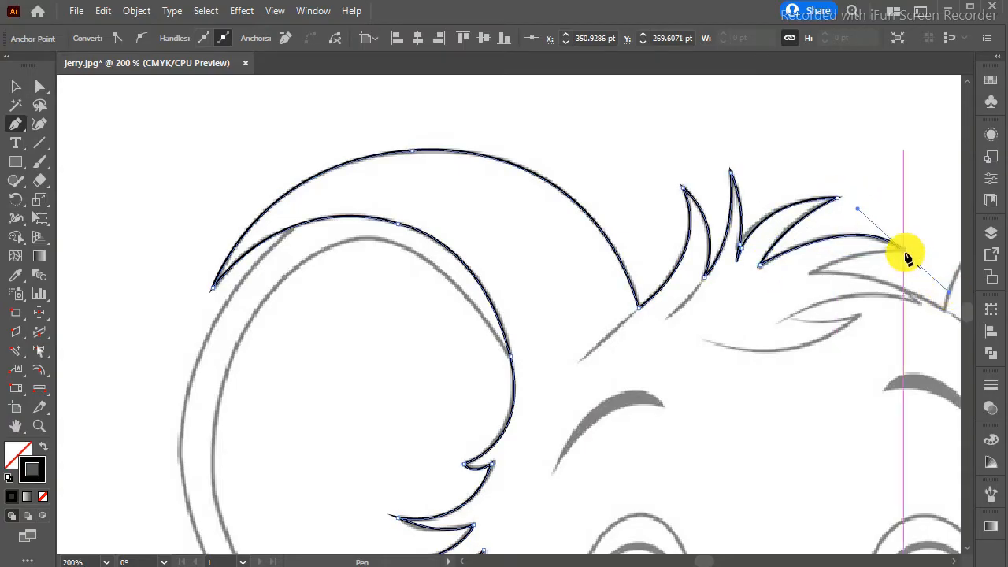
{"action": "left_click_drag", "start_coordinate": [813, 264], "coordinate": [776, 347]}
{"action": "double_click", "coordinate": [954, 560]}
{"action": "double_click", "coordinate": [954, 561]}
{"action": "left_click", "coordinate": [622, 271]}
{"action": "left_click", "coordinate": [755, 309]}
Trace the right ear's outer arc from its base over the top to its pointed tip.
{"action": "double_click", "coordinate": [954, 561]}
{"action": "double_click", "coordinate": [954, 560]}
{"action": "left_click_drag", "start_coordinate": [707, 153], "coordinate": [756, 149]}
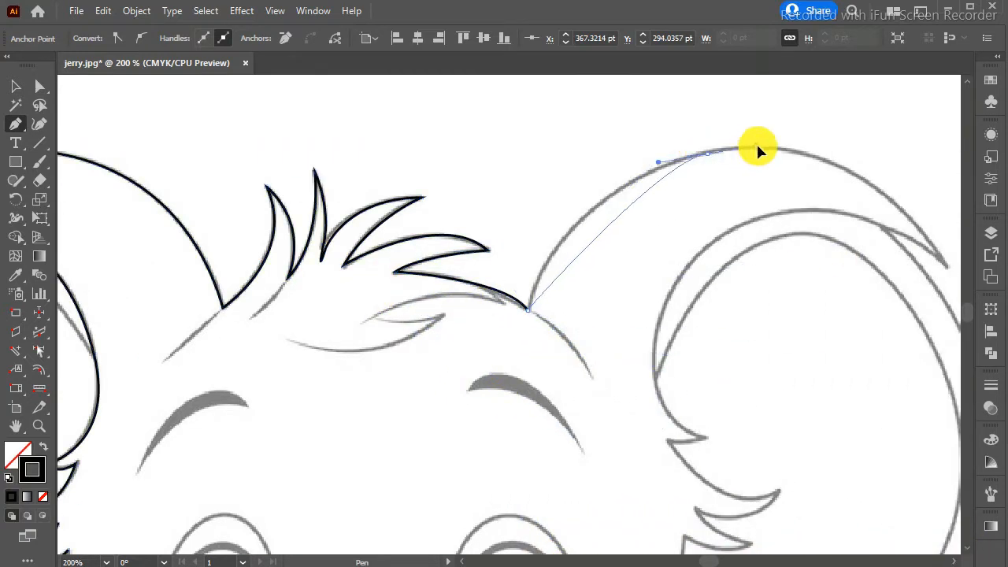
{"action": "left_click_drag", "start_coordinate": [841, 135], "coordinate": [846, 135]}
{"action": "left_click_drag", "start_coordinate": [944, 266], "coordinate": [755, 480]}
{"action": "left_click_drag", "start_coordinate": [676, 411], "coordinate": [675, 415]}
{"action": "left_click", "coordinate": [593, 266]}
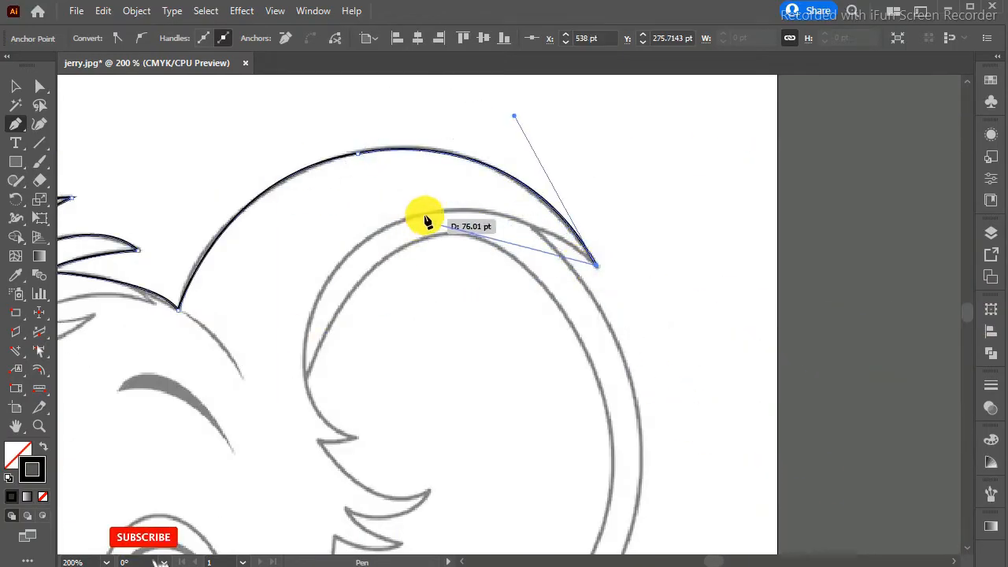
Trace the right ear's inner rim back from the tip and around the first small fur tuft.
{"action": "left_click", "coordinate": [533, 228]}
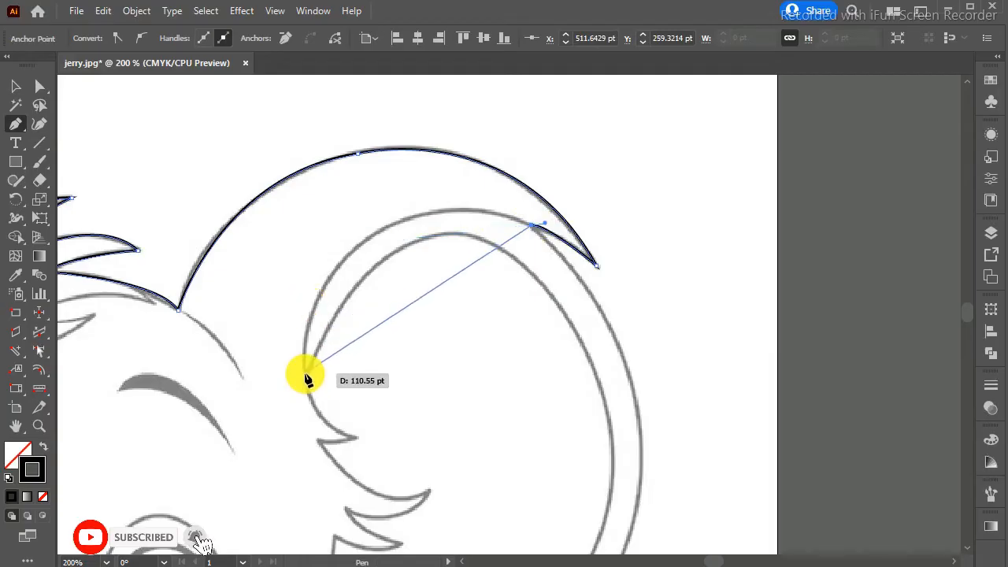
{"action": "left_click_drag", "start_coordinate": [306, 372], "coordinate": [288, 432]}
{"action": "double_click", "coordinate": [966, 81]}
{"action": "left_click_drag", "start_coordinate": [354, 376], "coordinate": [315, 386]}
{"action": "left_click", "coordinate": [315, 386], "text": "ctrl"}
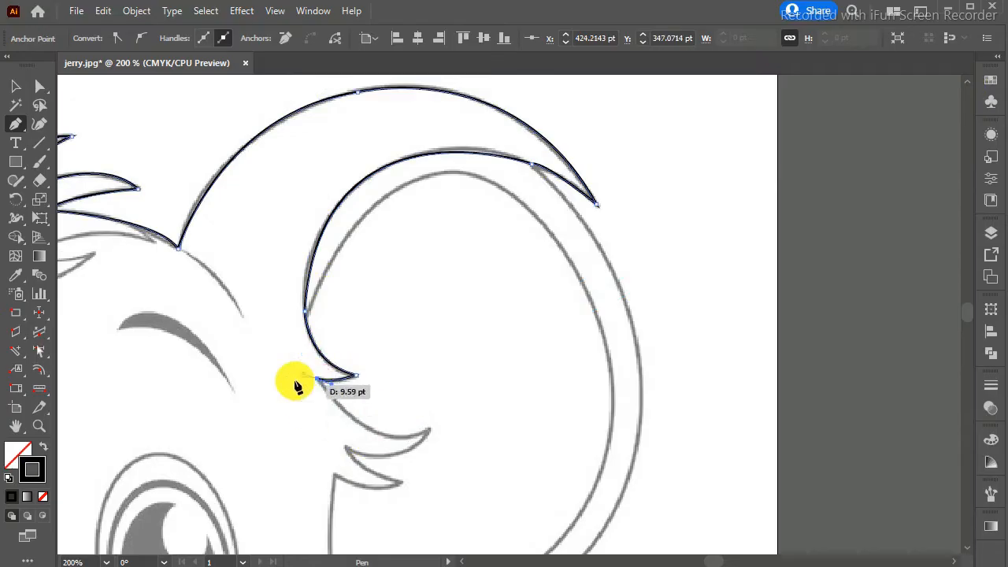
Trace the two remaining fur tufts beside the right ear down to the edge of the face.
{"action": "left_click", "coordinate": [317, 381]}
{"action": "left_click_drag", "start_coordinate": [428, 430], "coordinate": [483, 399]}
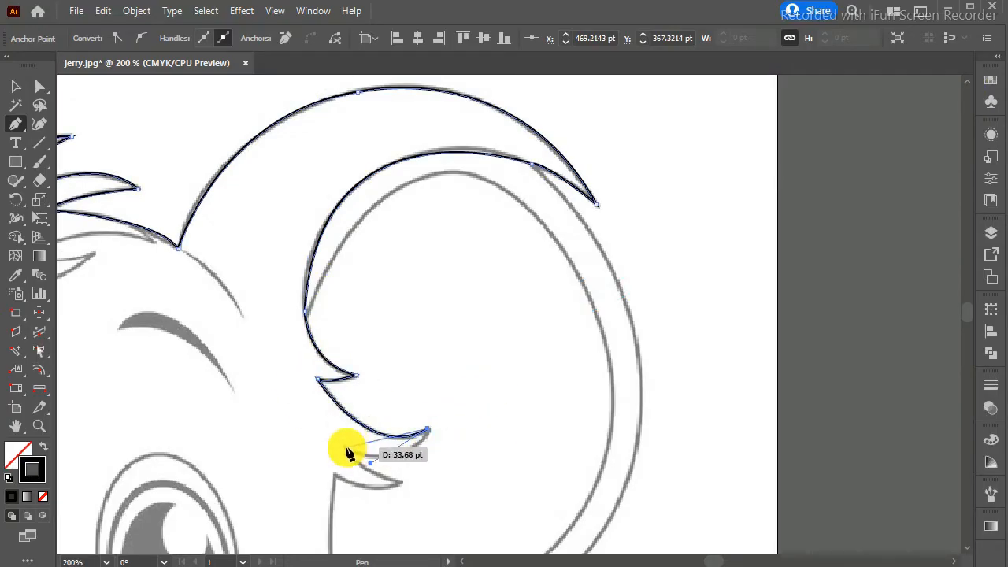
{"action": "mouse_move", "coordinate": [349, 449]}
{"action": "left_mouse_down"}
{"action": "mouse_move", "coordinate": [272, 416]}
{"action": "mouse_move", "coordinate": [359, 453]}
{"action": "left_mouse_up"}
{"action": "left_click_drag", "start_coordinate": [401, 488], "coordinate": [434, 483]}
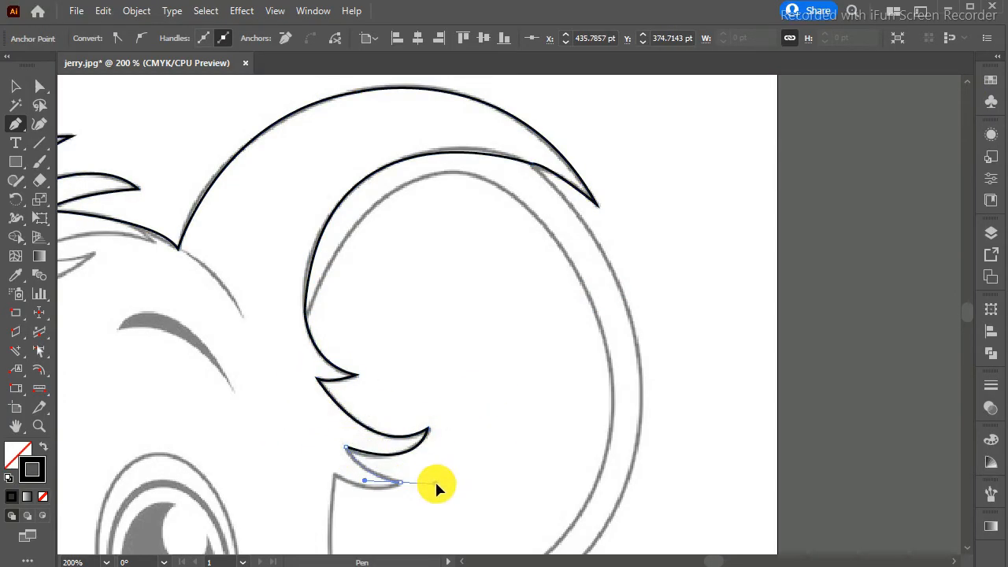
{"action": "left_click", "coordinate": [398, 481], "text": "alt"}
{"action": "left_click_drag", "start_coordinate": [334, 475], "coordinate": [294, 448]}
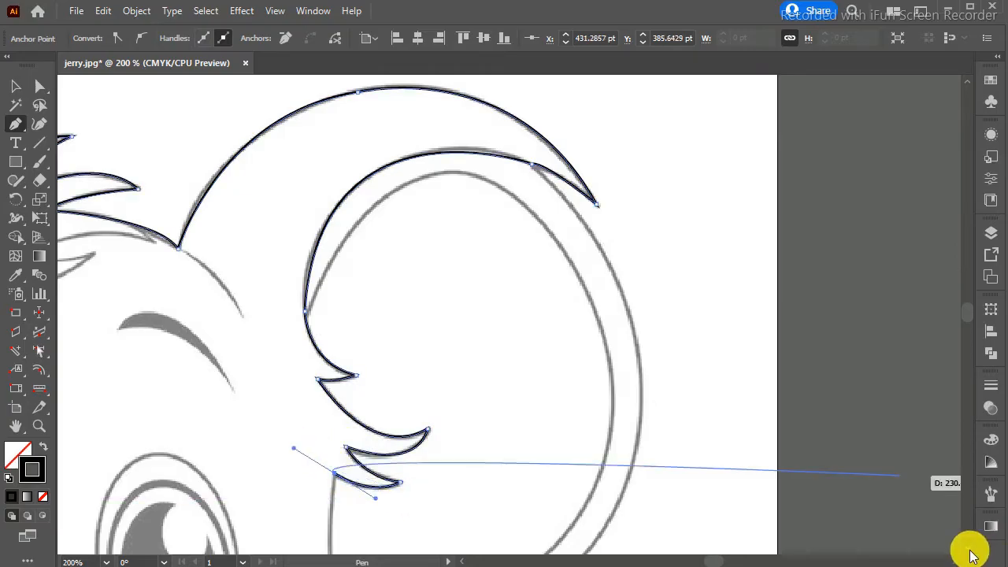
Trace the right side of the face from the fur past the ear's lower end to the lowest whisker.
{"action": "double_click", "coordinate": [967, 548]}
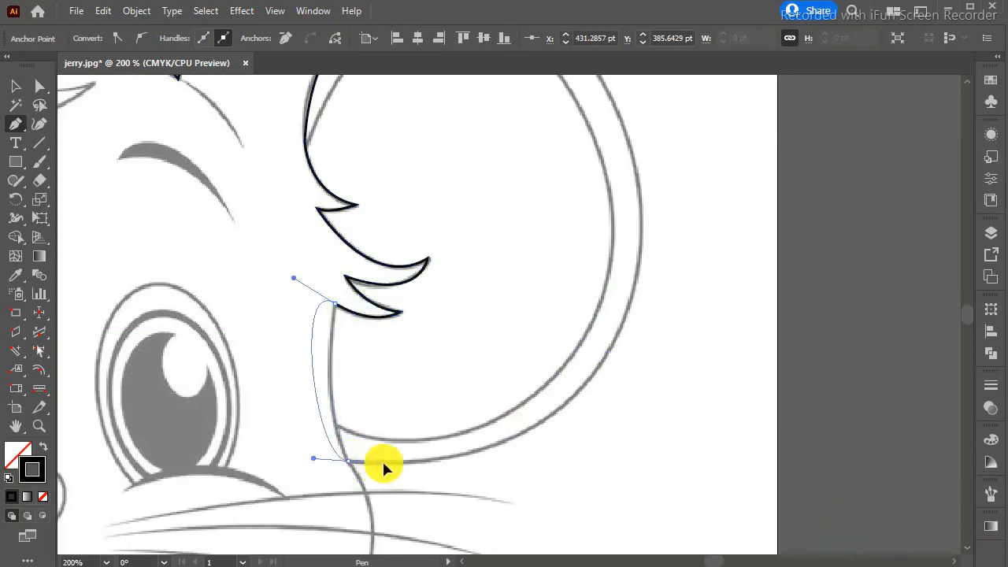
{"action": "key", "text": "ctrl+z"}
{"action": "left_click_drag", "start_coordinate": [347, 461], "coordinate": [383, 487]}
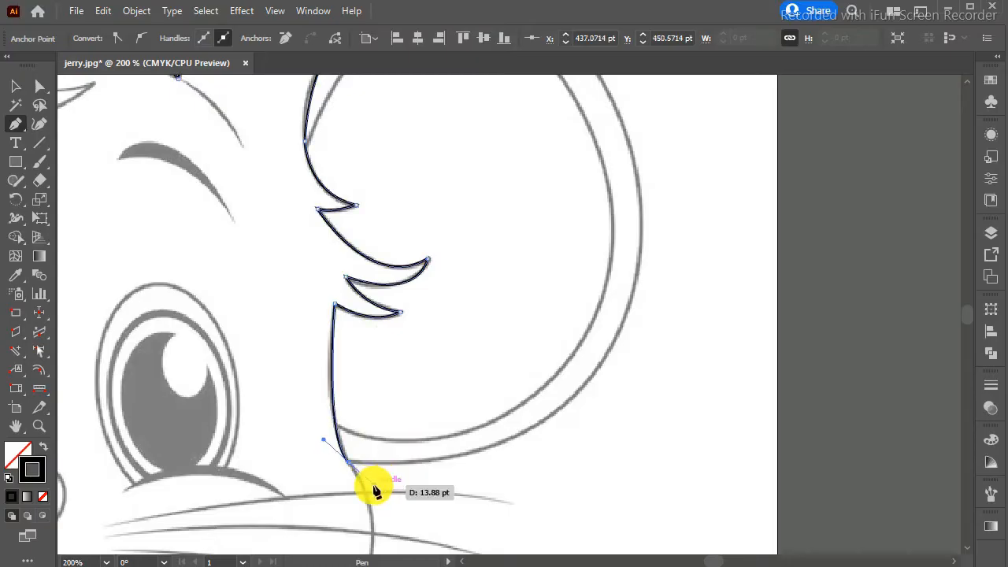
{"action": "double_click", "coordinate": [966, 548]}
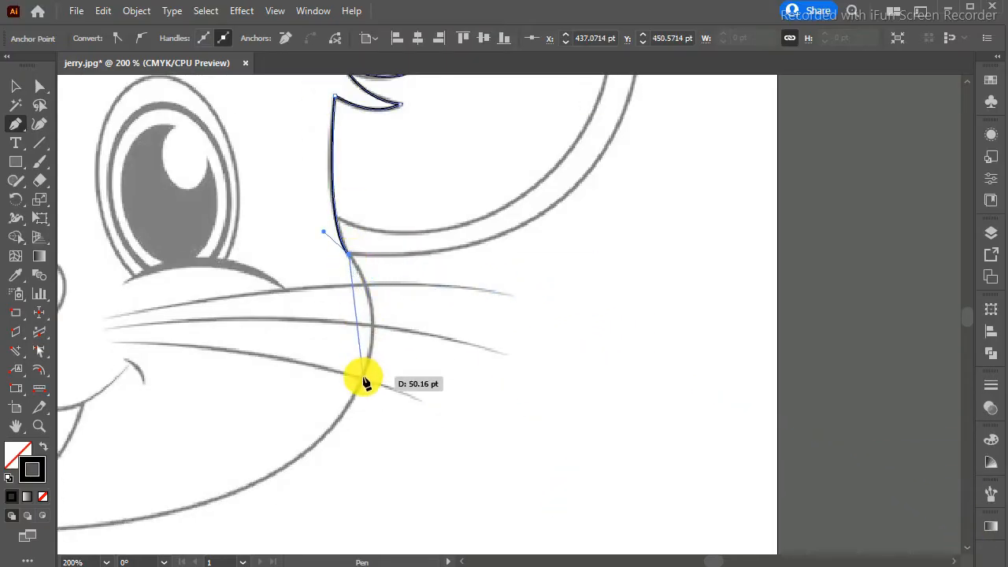
{"action": "left_click_drag", "start_coordinate": [331, 437], "coordinate": [332, 438]}
{"action": "left_click", "coordinate": [362, 378]}
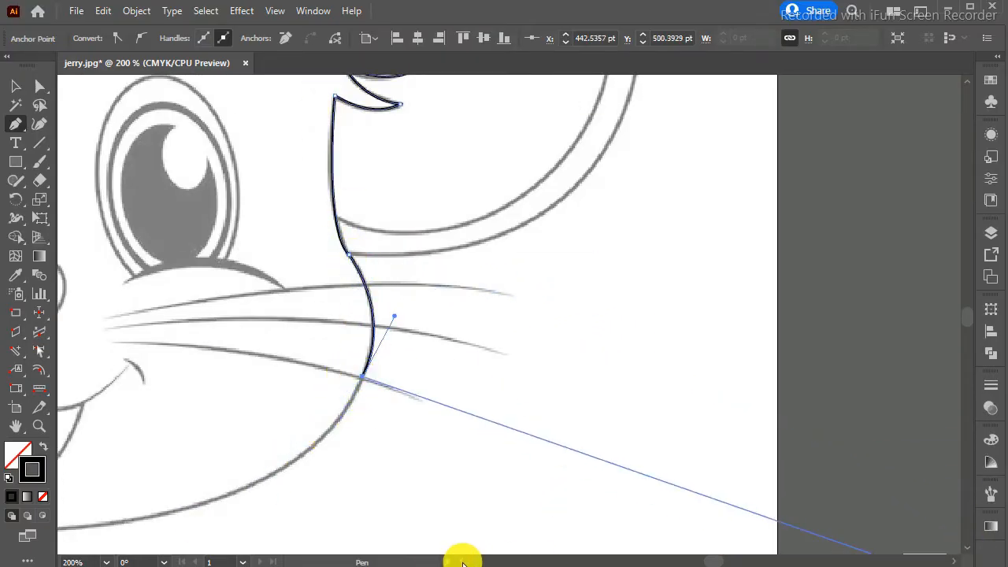
Trace the right jaw curve from the lowest whisker to the middle of the chin.
{"action": "left_click", "coordinate": [462, 560]}
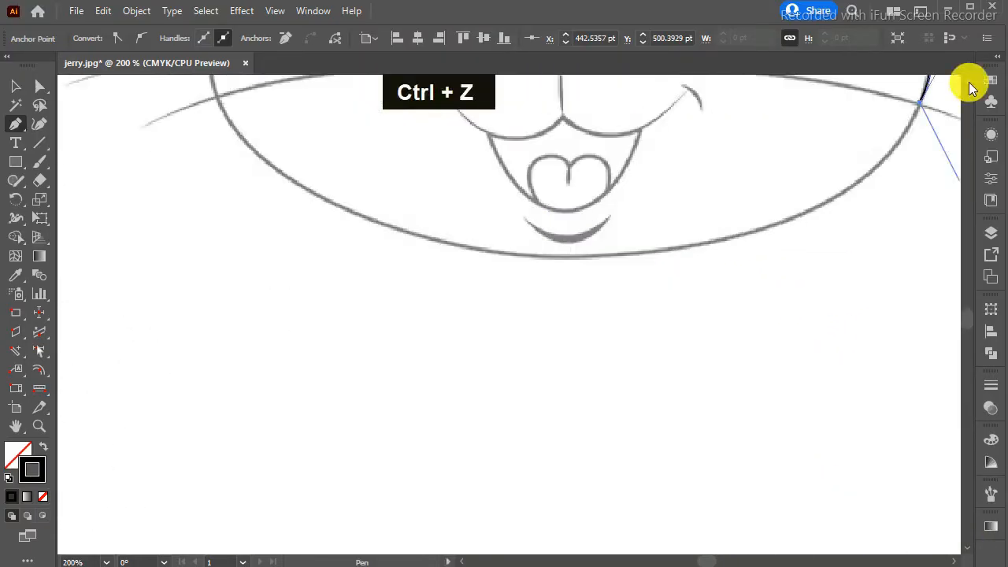
{"action": "left_click", "coordinate": [968, 82]}
{"action": "left_click_drag", "start_coordinate": [758, 304], "coordinate": [733, 294]}
{"action": "left_click_drag", "start_coordinate": [567, 330], "coordinate": [518, 323]}
{"action": "left_click", "coordinate": [568, 332]}
Trace the left jaw and cheek from the chin up to where the left ear meets the face.
{"action": "left_click_drag", "start_coordinate": [215, 172], "coordinate": [243, 413]}
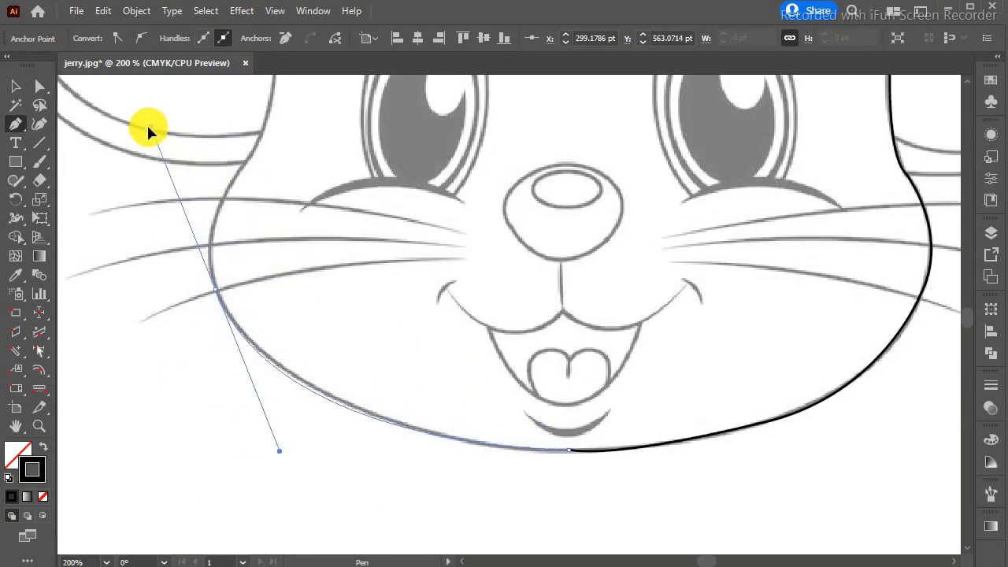
{"action": "left_click_drag", "start_coordinate": [148, 129], "coordinate": [148, 130]}
{"action": "left_click", "coordinate": [215, 289]}
{"action": "left_click_drag", "start_coordinate": [245, 162], "coordinate": [297, 109]}
{"action": "key", "text": "ctrl+z"}
{"action": "double_click", "coordinate": [968, 81]}
{"action": "right_click", "coordinate": [969, 81]}
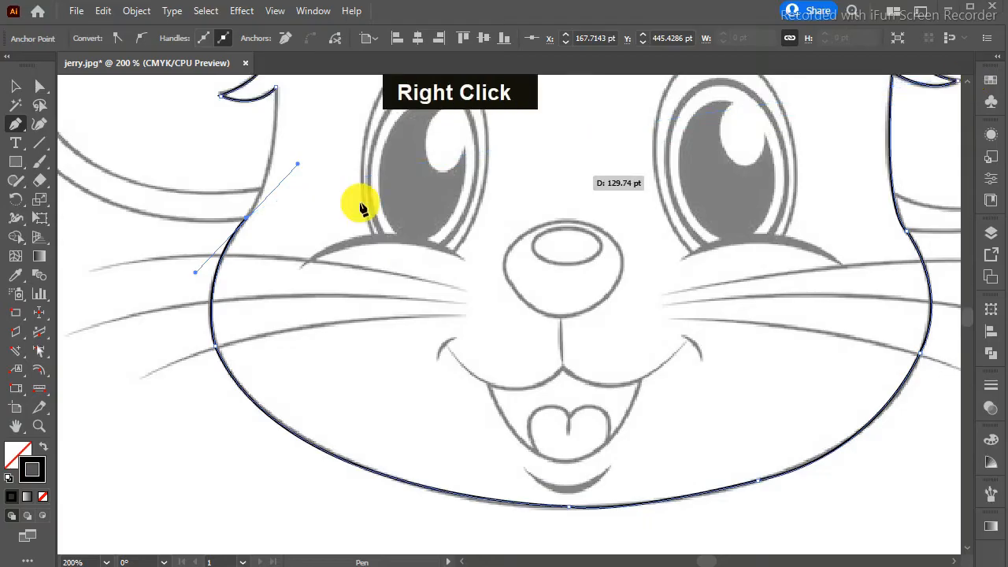
{"action": "left_click", "coordinate": [245, 216]}
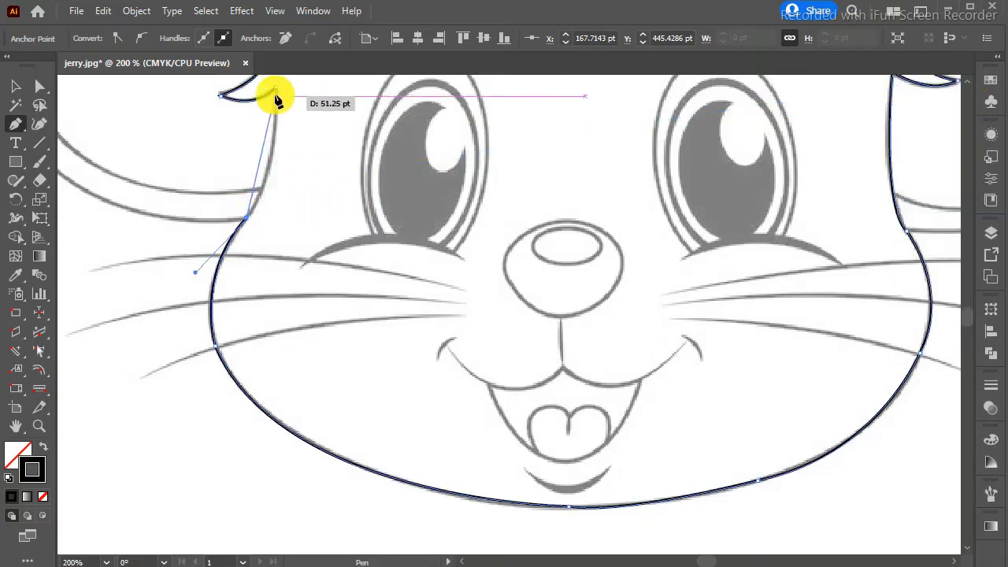
Close the head outline at the starting fur tuft beside the left ear and finish the path.
{"action": "left_click_drag", "start_coordinate": [276, 88], "coordinate": [268, 211]}
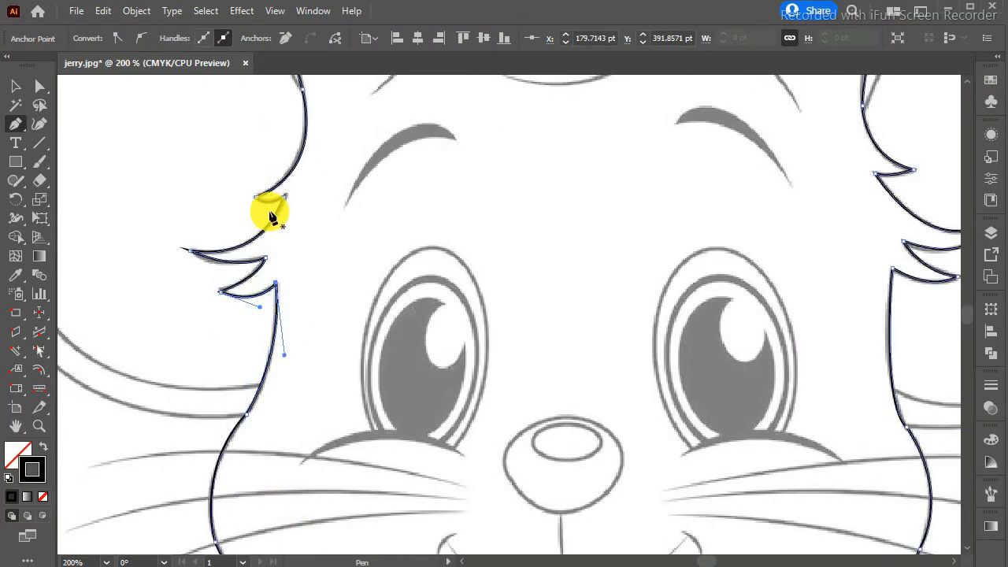
{"action": "key", "text": "Return"}
{"action": "key", "text": "ctrl+minus"}
{"action": "key", "text": "ctrl+minus"}
{"action": "key", "text": "ctrl+minus"}
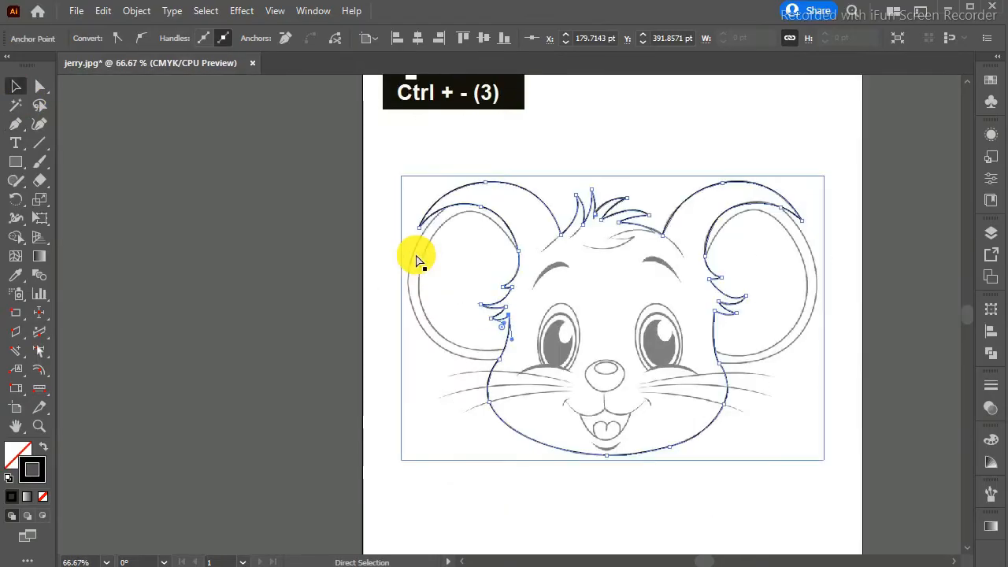
Undo the move that shifted the head outline away from the sketch and deselect it.
{"action": "key", "text": "ctrl+z"}
{"action": "key", "text": "ctrl+z"}
{"action": "key", "text": "ctrl+z"}
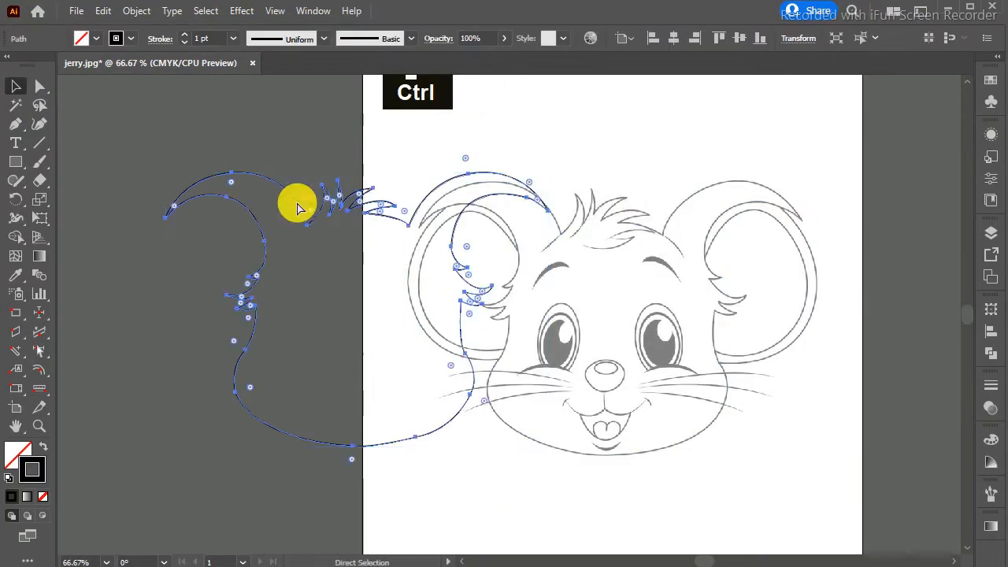
{"action": "left_click", "coordinate": [689, 142]}
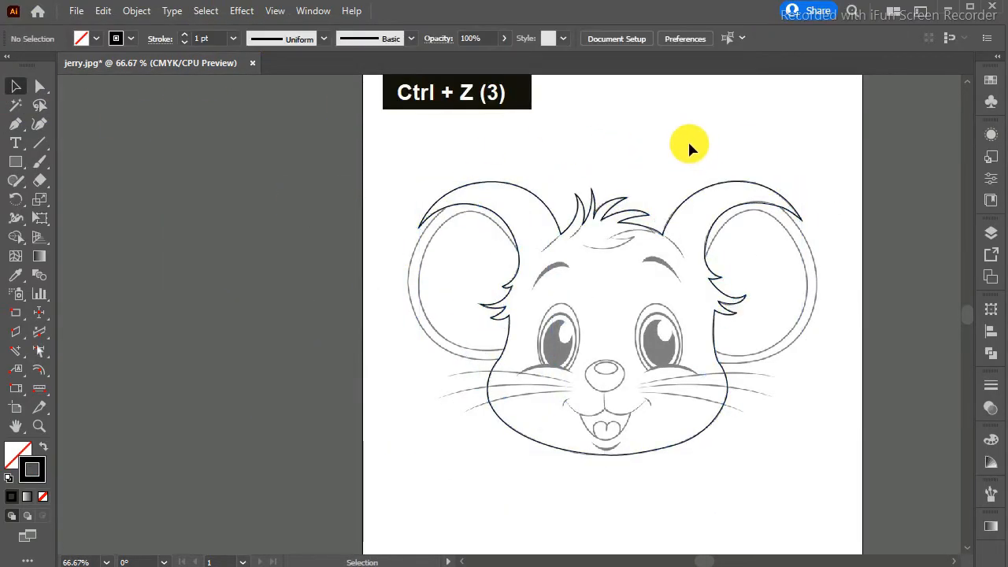
Trace the left ear's inner outline with the Pen tool from the face's upper edge around the ear to the cheek.
{"action": "key", "text": "ctrl+plus"}
{"action": "left_click", "coordinate": [16, 124]}
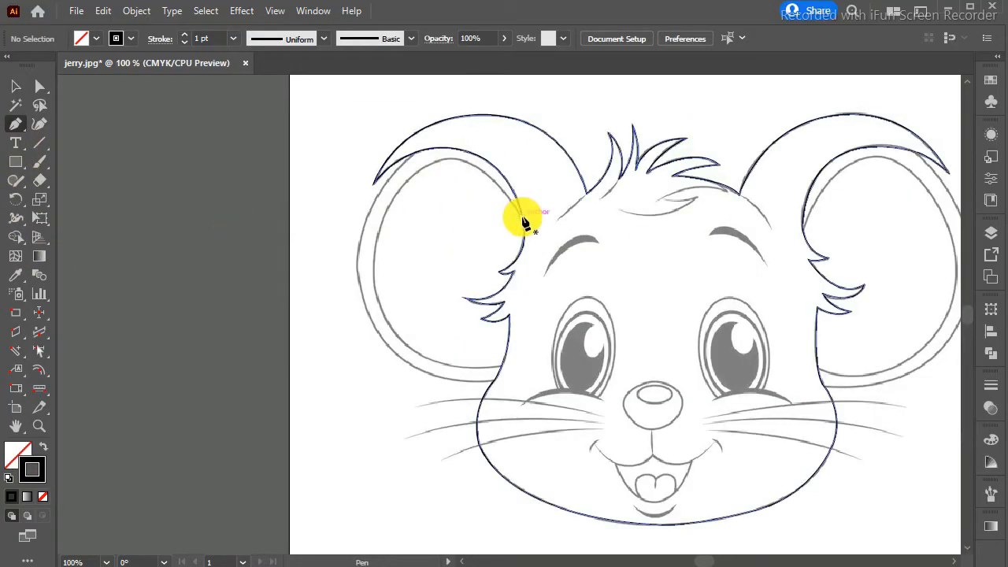
{"action": "left_click", "coordinate": [522, 217]}
{"action": "left_click_drag", "start_coordinate": [343, 229], "coordinate": [346, 227]}
{"action": "left_click", "coordinate": [409, 175]}
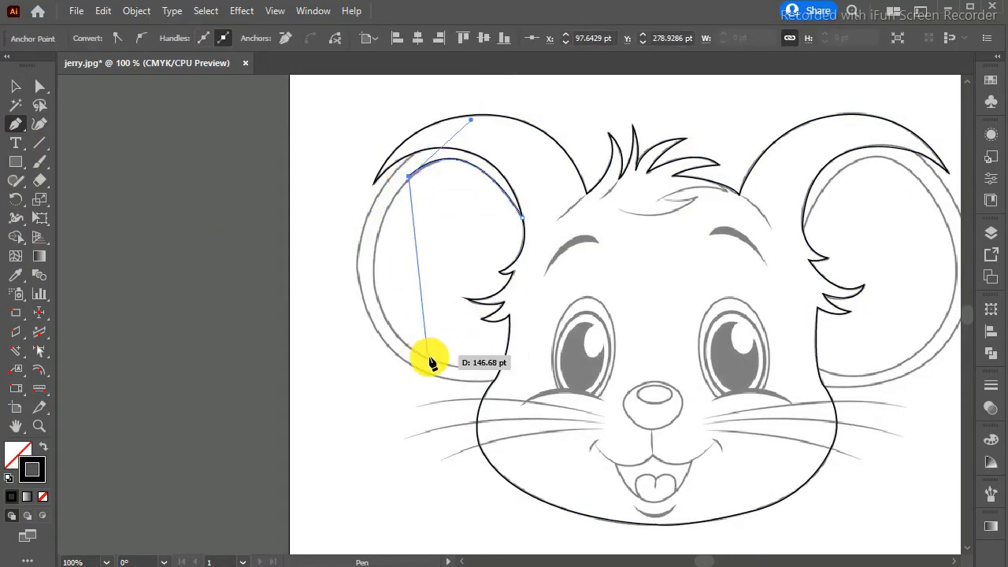
{"action": "left_click_drag", "start_coordinate": [447, 363], "coordinate": [521, 366]}
{"action": "key", "text": "ctrl+z"}
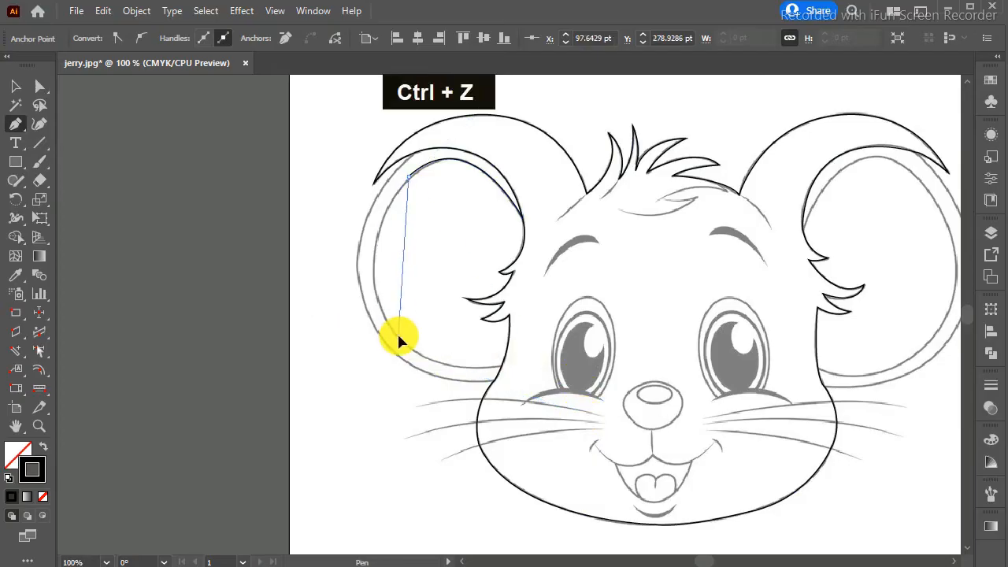
{"action": "key", "text": "ctrl+equal"}
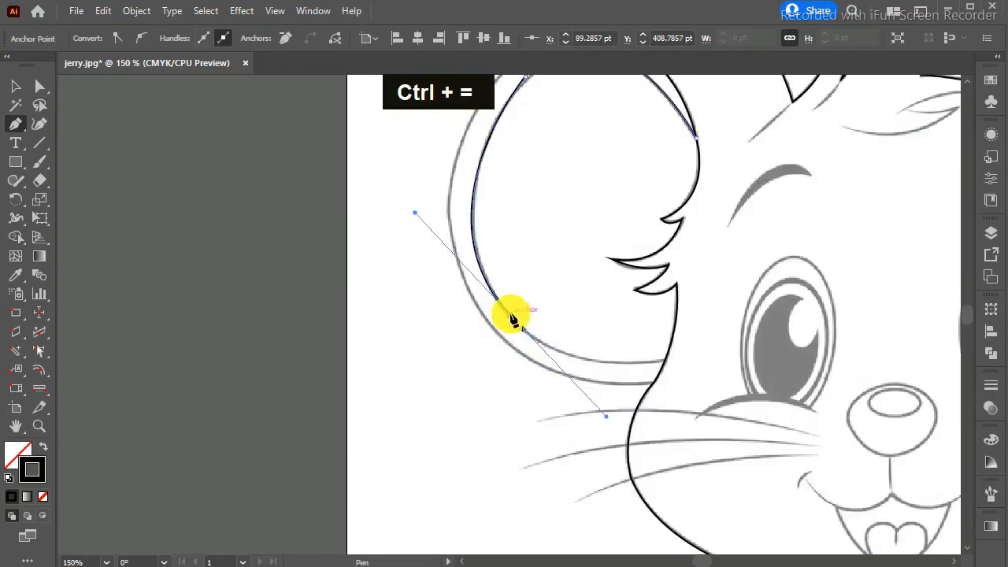
{"action": "left_click_drag", "start_coordinate": [664, 362], "coordinate": [694, 340]}
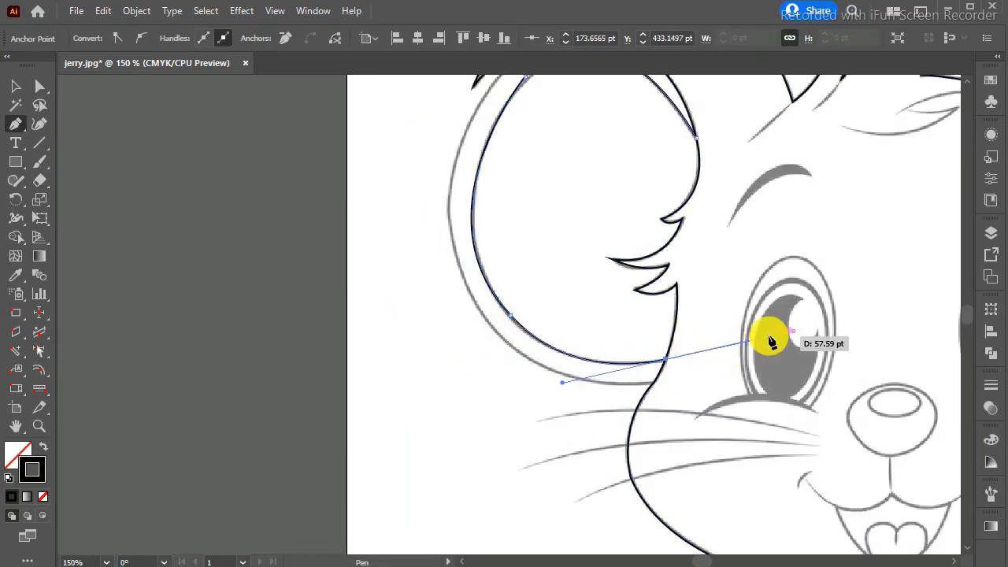
{"action": "key", "text": "Return"}
Trace the left ear's outer edge from the cheek around to the underside of the upper ear crescent.
{"action": "left_click", "coordinate": [655, 382]}
{"action": "left_click_drag", "start_coordinate": [449, 219], "coordinate": [401, 100]}
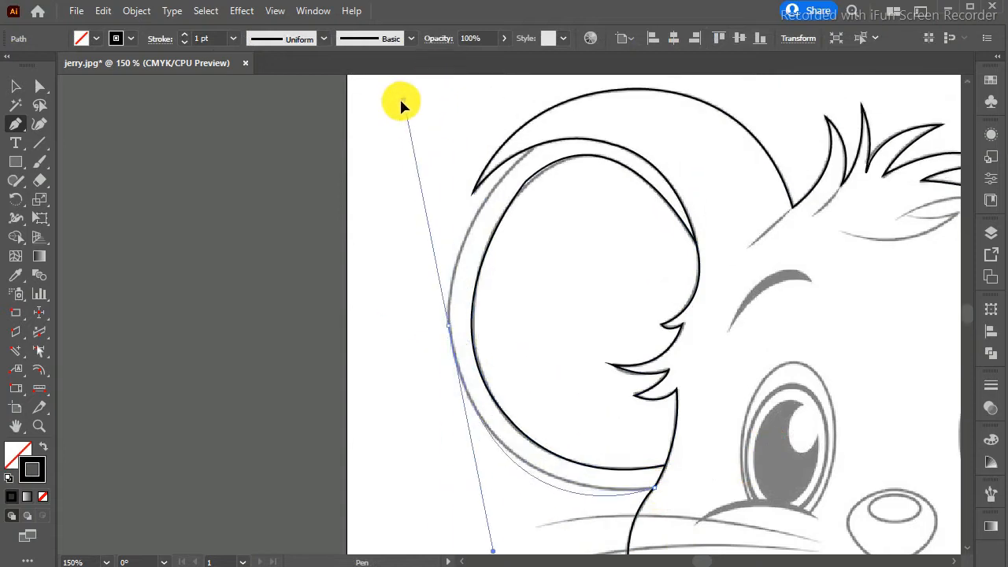
{"action": "left_click", "coordinate": [448, 324]}
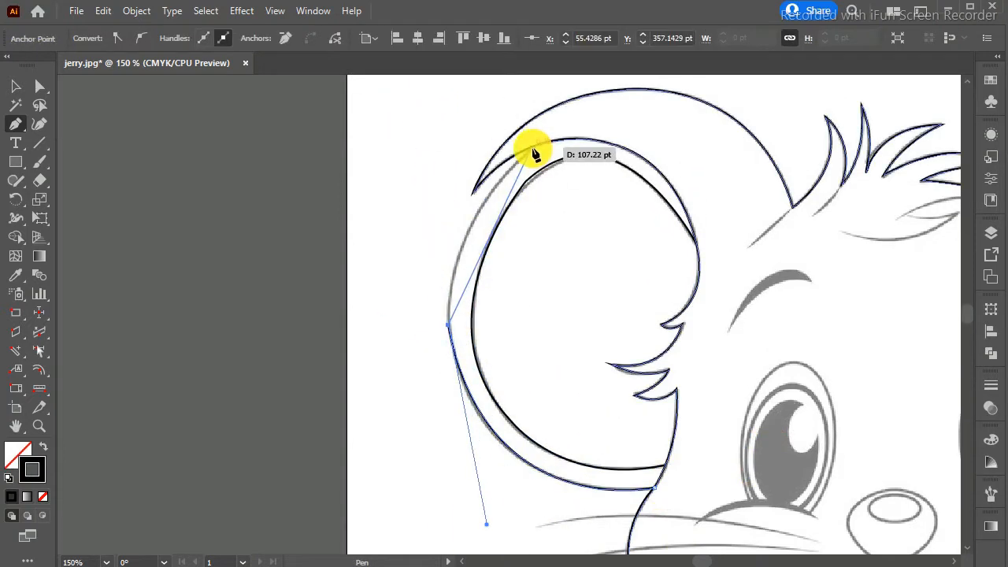
{"action": "left_click_drag", "start_coordinate": [532, 148], "coordinate": [628, 181]}
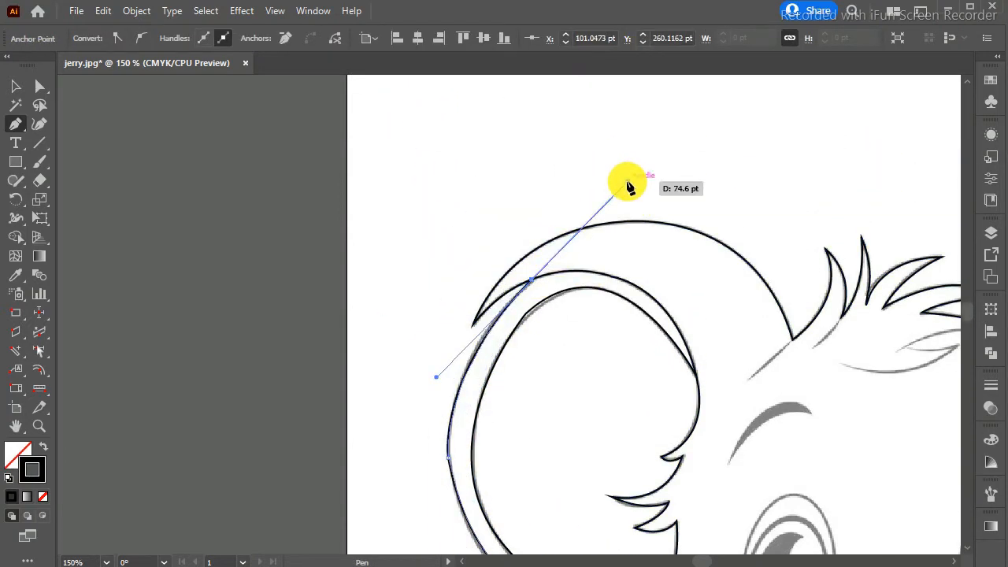
Trace the right ear's outer edge from the upper ear crescent down to the cheek and finish the path.
{"action": "key", "text": "ctrl+minus"}
{"action": "key", "text": "ctrl+minus"}
{"action": "key", "text": "ctrl+minus"}
{"action": "double_click", "coordinate": [954, 559]}
{"action": "key", "text": "ctrl+equal"}
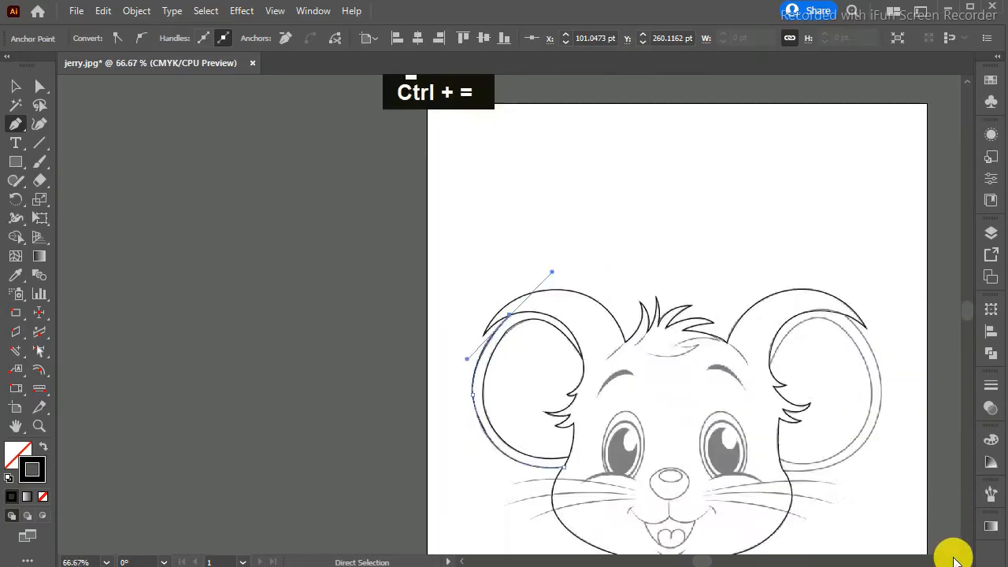
{"action": "key", "text": "ctrl+equal"}
{"action": "key", "text": "ctrl+equal"}
{"action": "double_click", "coordinate": [956, 555]}
{"action": "double_click", "coordinate": [956, 556]}
{"action": "double_click", "coordinate": [968, 553]}
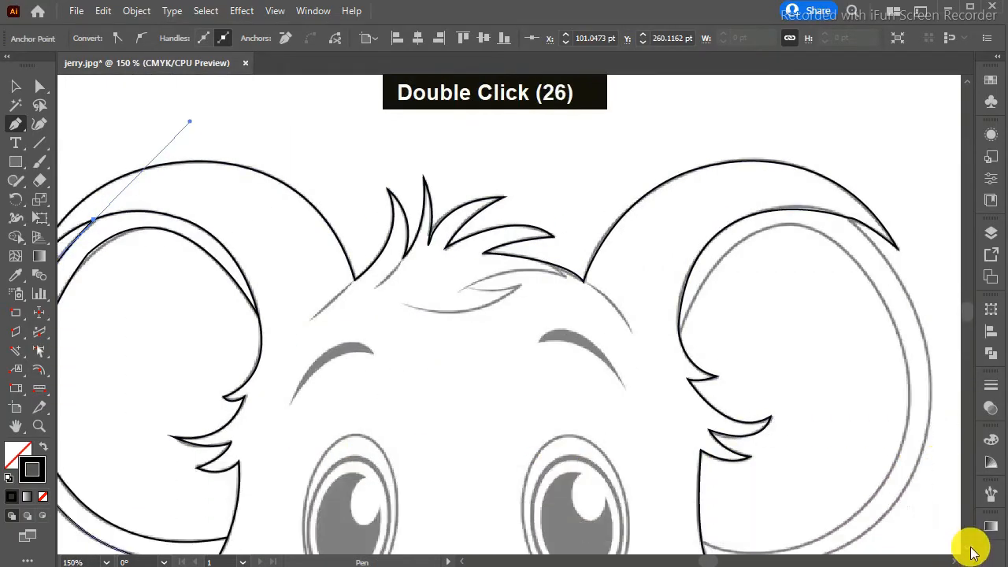
{"action": "double_click", "coordinate": [968, 549]}
{"action": "double_click", "coordinate": [955, 560]}
{"action": "left_click", "coordinate": [772, 181]}
{"action": "left_click_drag", "start_coordinate": [852, 389], "coordinate": [819, 501]}
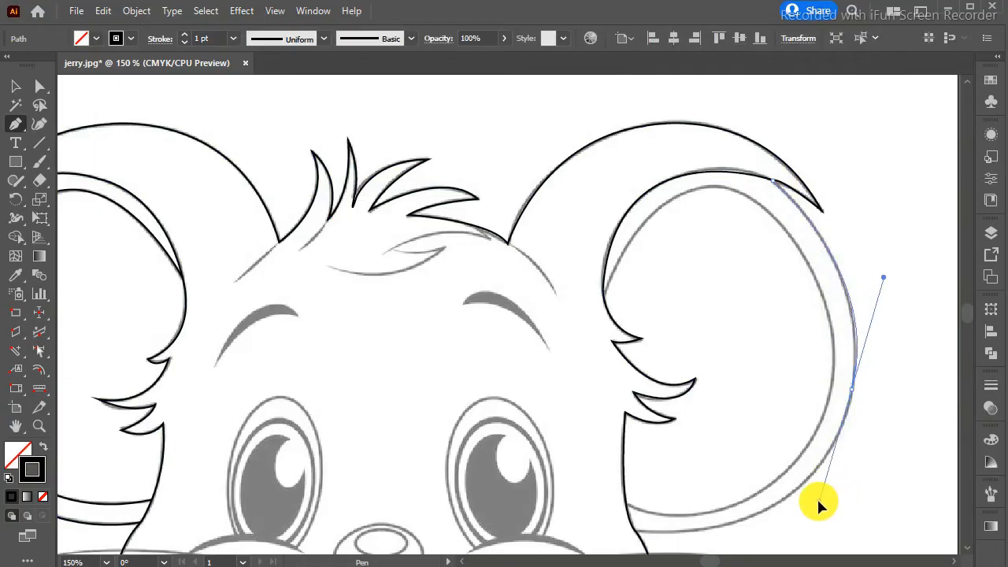
{"action": "left_click", "coordinate": [847, 387]}
{"action": "left_click_drag", "start_coordinate": [637, 533], "coordinate": [481, 482]}
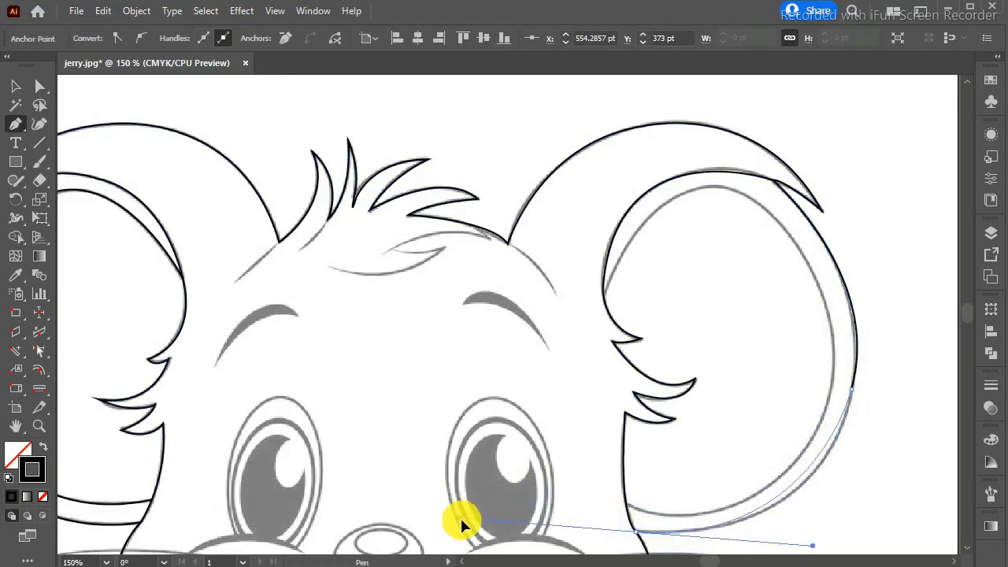
{"action": "left_click_drag", "start_coordinate": [426, 523], "coordinate": [428, 523]}
{"action": "key", "text": "Return"}
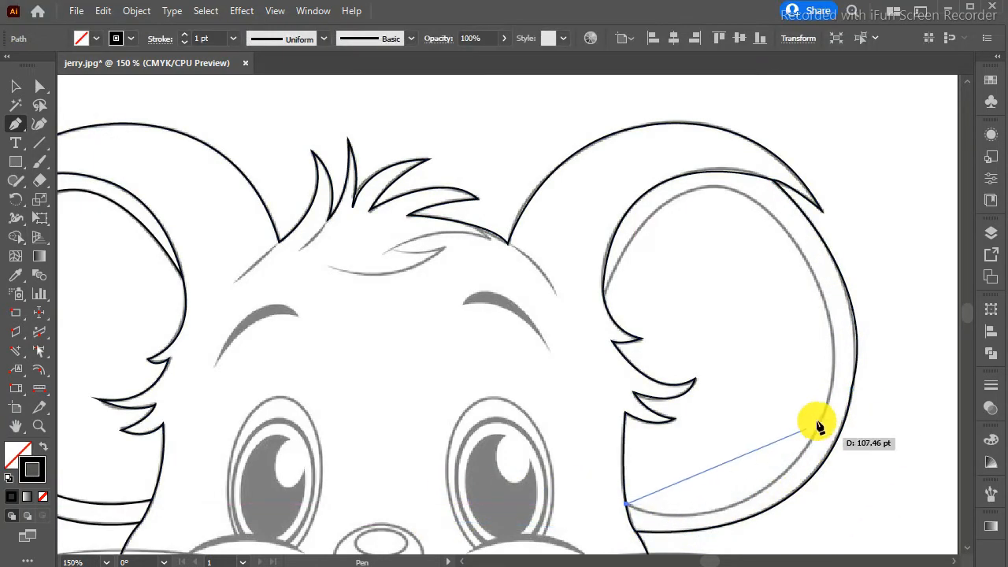
Trace the right ear's inner outline from the cheek around the ear to the face's upper edge and finish the path.
{"action": "left_click_drag", "start_coordinate": [822, 421], "coordinate": [876, 274]}
{"action": "left_click_drag", "start_coordinate": [752, 199], "coordinate": [685, 202]}
{"action": "scroll", "coordinate": [628, 134], "scroll_direction": "up", "scroll_amount": 2}
{"action": "left_click_drag", "start_coordinate": [632, 111], "coordinate": [622, 174]}
{"action": "left_click_drag", "start_coordinate": [604, 377], "coordinate": [538, 533]}
{"action": "key", "text": "ctrl+minus"}
{"action": "key", "text": "Return"}
Trace the right eyebrow as a closed crescent with its lower and upper curves.
{"action": "double_click", "coordinate": [464, 557]}
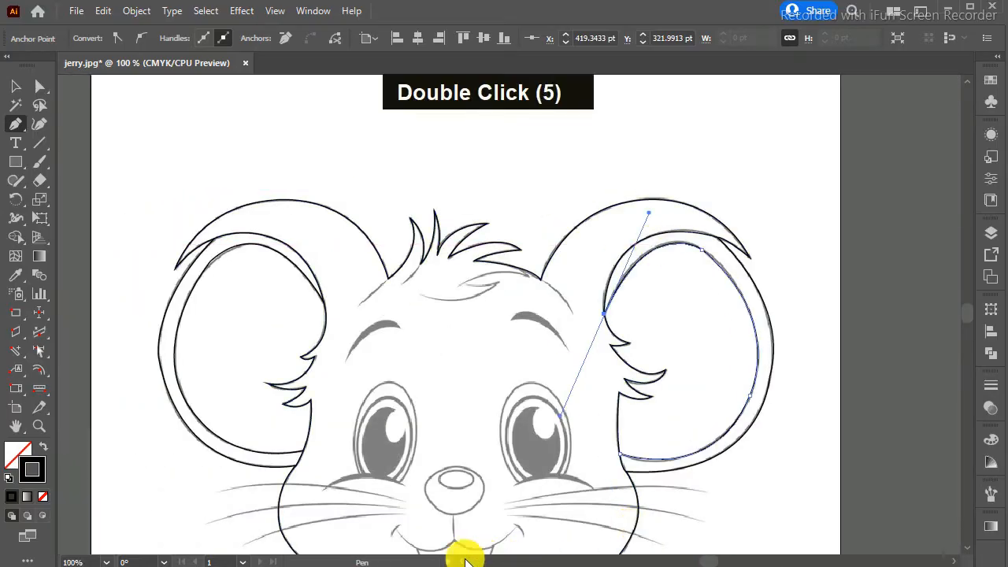
{"action": "key", "text": "ctrl+equal"}
{"action": "key", "text": "ctrl+equal"}
{"action": "left_click", "coordinate": [319, 327]}
{"action": "left_click_drag", "start_coordinate": [434, 387], "coordinate": [479, 468]}
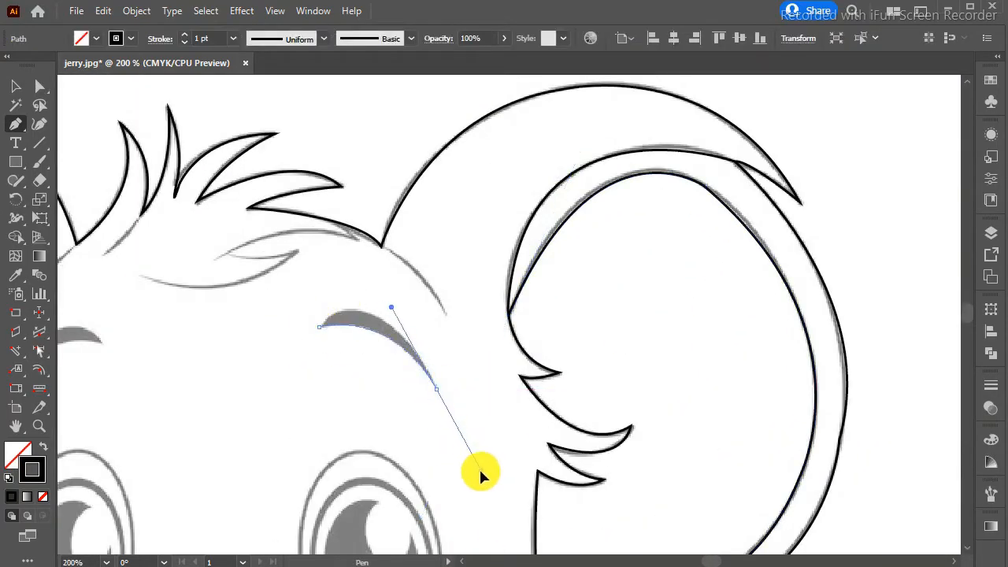
{"action": "key", "text": "ctrl+equal"}
{"action": "left_click_drag", "start_coordinate": [334, 220], "coordinate": [225, 305]}
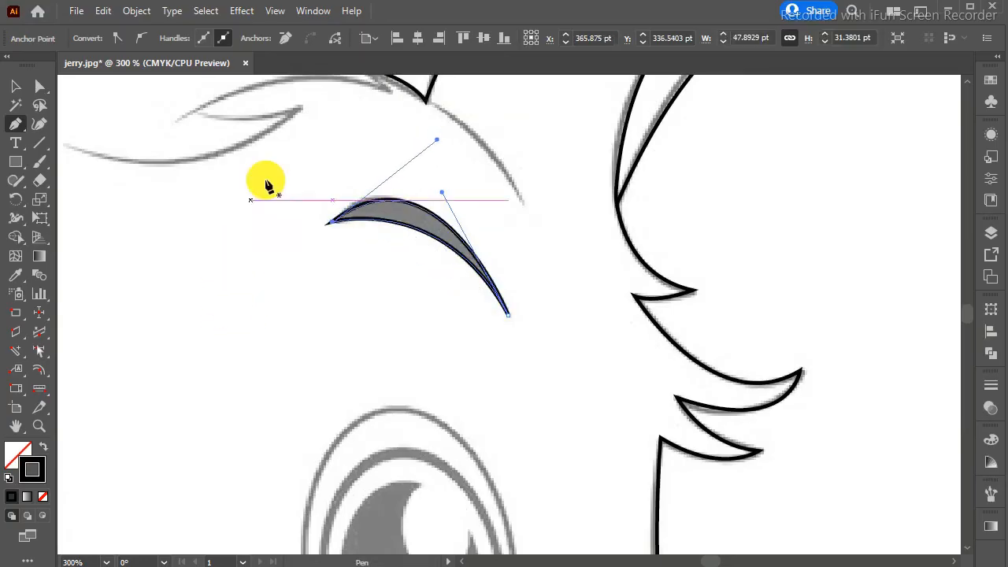
Give the right eyebrow a black fill without a stroke and adjust its curve handles to match the sketch.
{"action": "key", "text": "shift+x"}
{"action": "key", "text": "ctrl+equal"}
{"action": "key", "text": "ctrl+equal"}
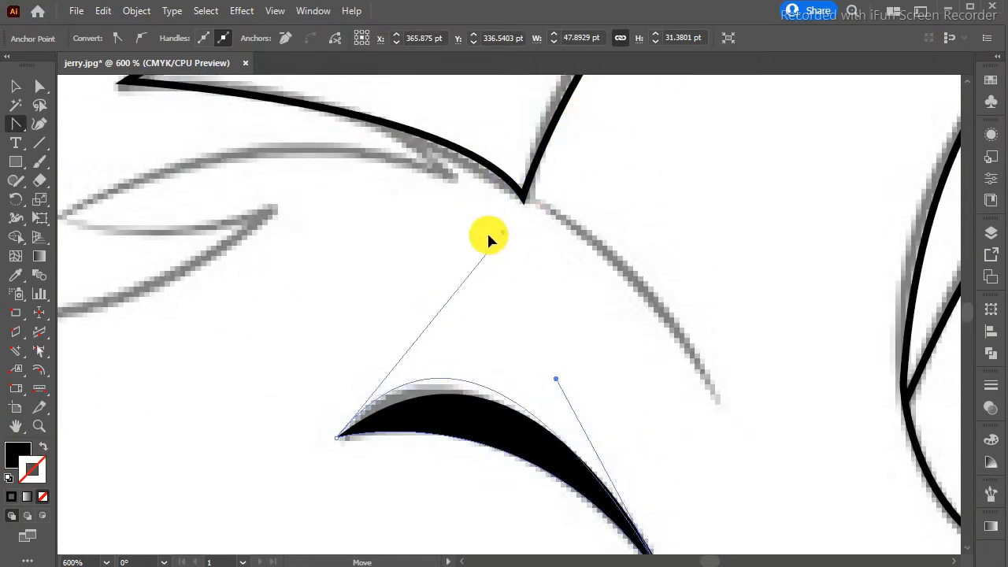
{"action": "left_click_drag", "start_coordinate": [489, 211], "coordinate": [476, 240]}
{"action": "left_click_drag", "start_coordinate": [603, 502], "coordinate": [620, 502]}
{"action": "scroll", "coordinate": [715, 481], "scroll_direction": "down", "scroll_amount": 4}
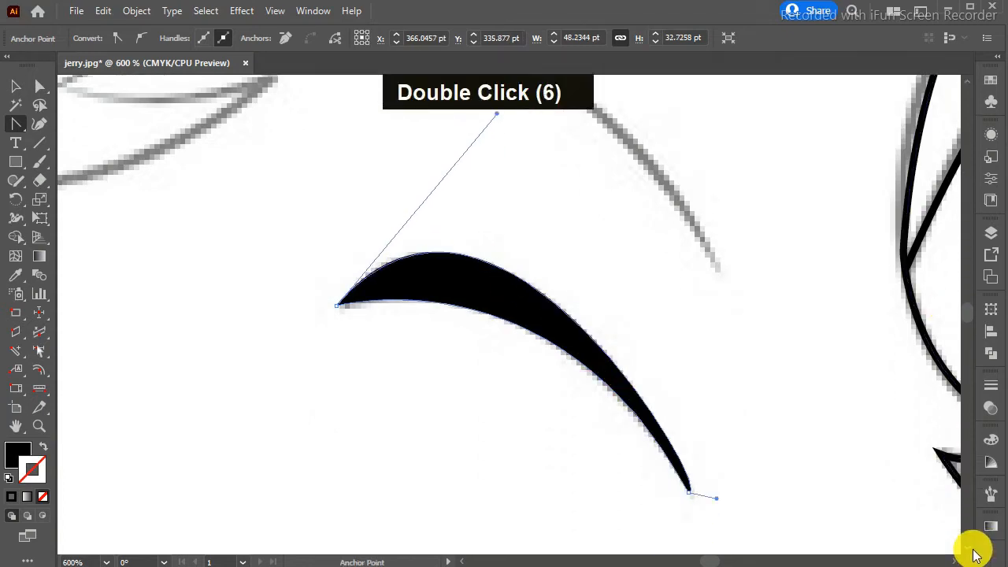
{"action": "key", "text": "v"}
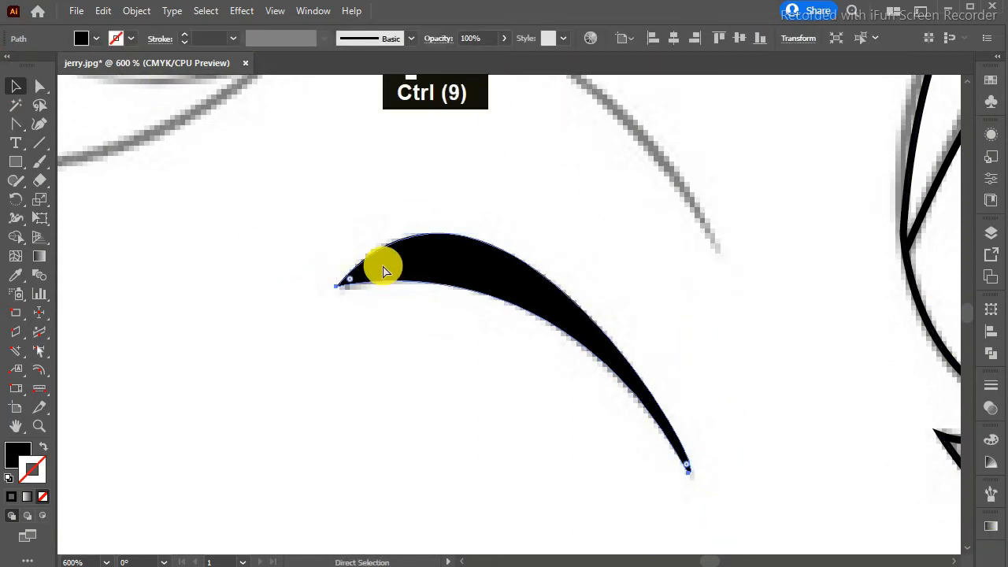
Duplicate the right eyebrow, mirror the copy horizontally and position it over the sketched left eyebrow.
{"action": "key", "text": "ctrl+minus"}
{"action": "key", "text": "ctrl+minus"}
{"action": "key", "text": "ctrl+minus"}
{"action": "key", "text": "ctrl+minus"}
{"action": "key", "text": "ctrl+c"}
{"action": "key", "text": "ctrl+v"}
{"action": "left_click_drag", "start_coordinate": [504, 304], "coordinate": [277, 307]}
{"action": "right_click", "coordinate": [304, 321]}
{"action": "left_click", "coordinate": [512, 337]}
{"action": "left_click", "coordinate": [850, 374]}
{"action": "left_click_drag", "start_coordinate": [374, 360], "coordinate": [317, 360]}
{"action": "left_click", "coordinate": [409, 337]}
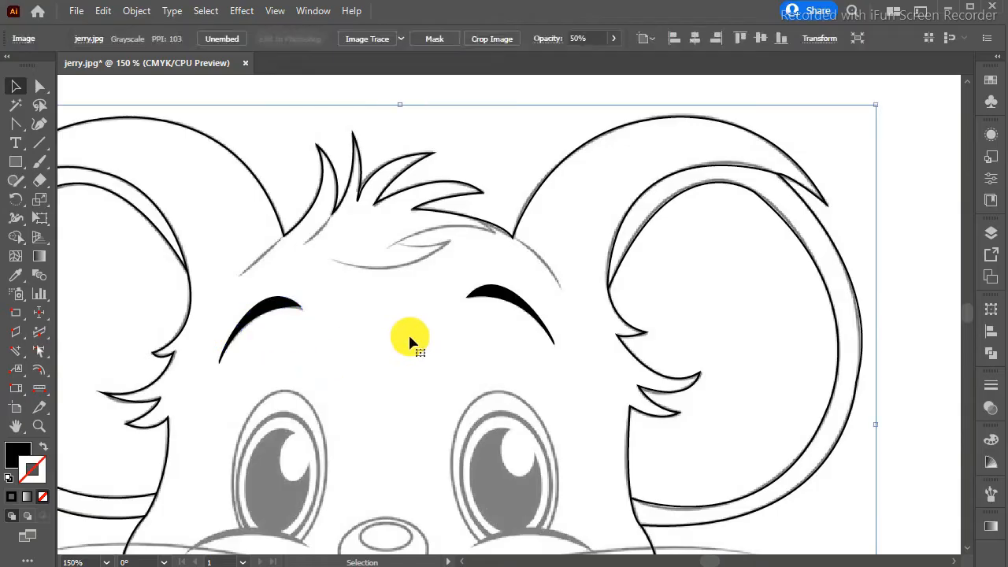
Adjust the curve of the right ear's inner outline with the Anchor Point tool to follow the sketch.
{"action": "key", "text": "shift+c"}
{"action": "left_click", "coordinate": [665, 177]}
{"action": "left_click_drag", "start_coordinate": [670, 180], "coordinate": [841, 331]}
{"action": "key", "text": "ctrl+z"}
{"action": "key", "text": "ctrl+equal"}
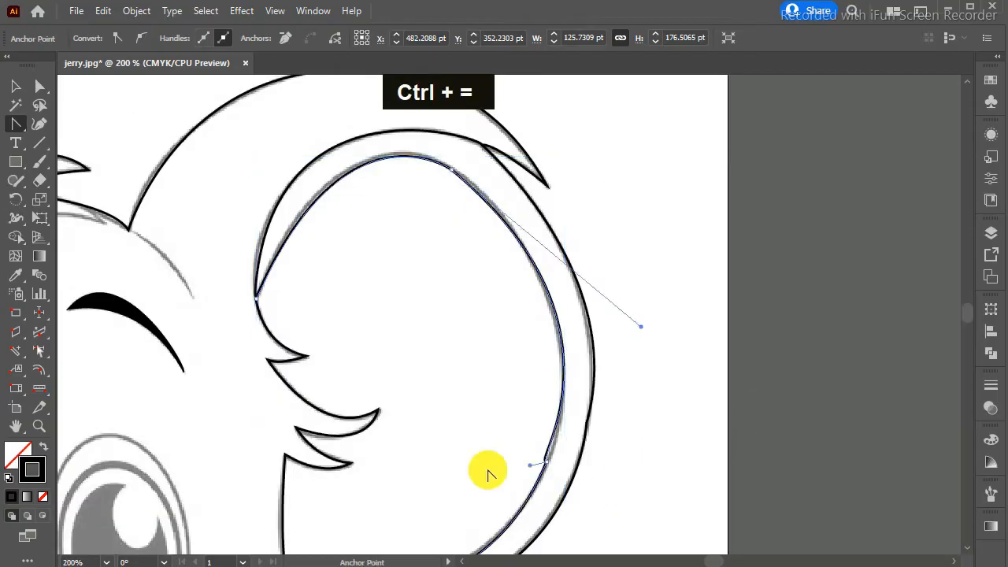
{"action": "left_click_drag", "start_coordinate": [572, 320], "coordinate": [563, 339]}
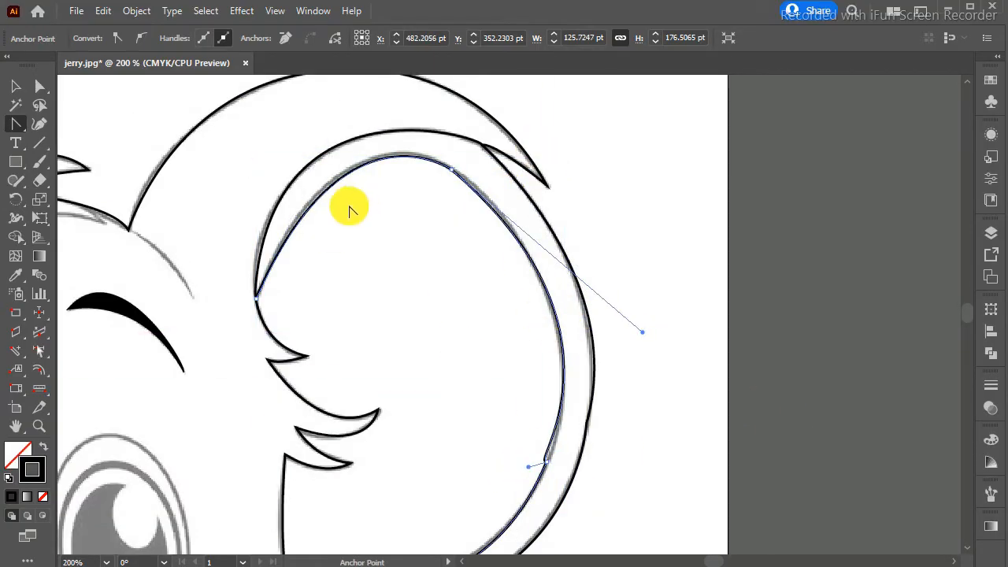
Undo the corner conversion on the left inner ear's upper anchor, nudge it 1 pt right and undo stray edits to the head outline.
{"action": "double_click", "coordinate": [461, 559]}
{"action": "double_click", "coordinate": [462, 559]}
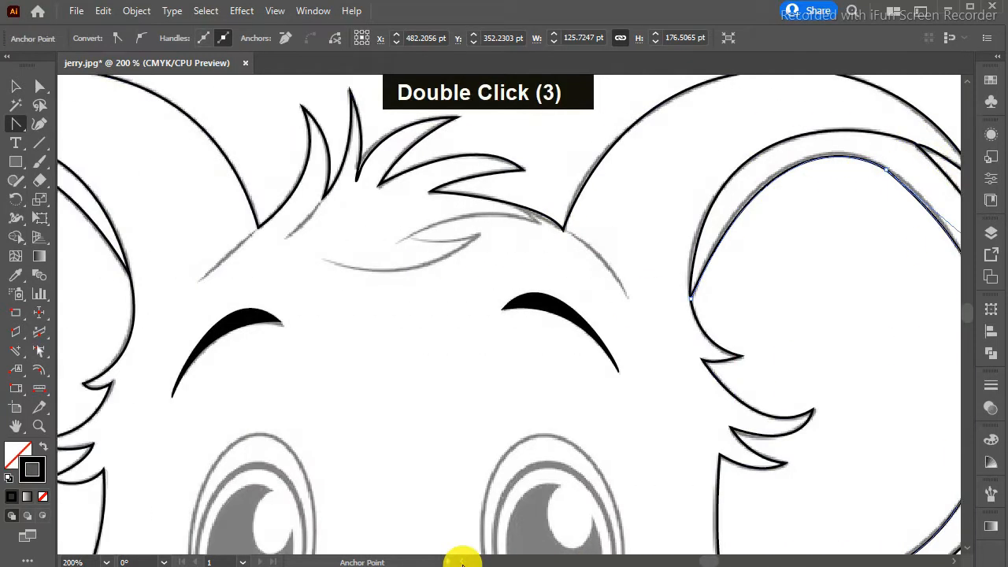
{"action": "double_click", "coordinate": [462, 559]}
{"action": "key", "text": "ctrl+z"}
{"action": "key", "text": "ctrl+z"}
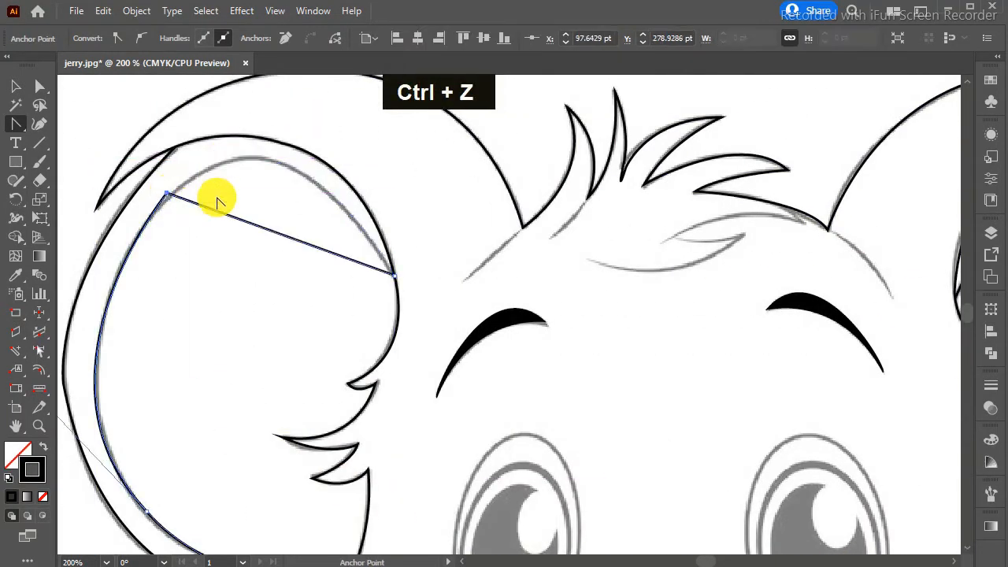
{"action": "key", "text": "Right"}
{"action": "scroll", "coordinate": [970, 311], "scroll_direction": "down", "scroll_amount": 3}
{"action": "scroll", "coordinate": [971, 310], "scroll_direction": "up", "scroll_amount": 2}
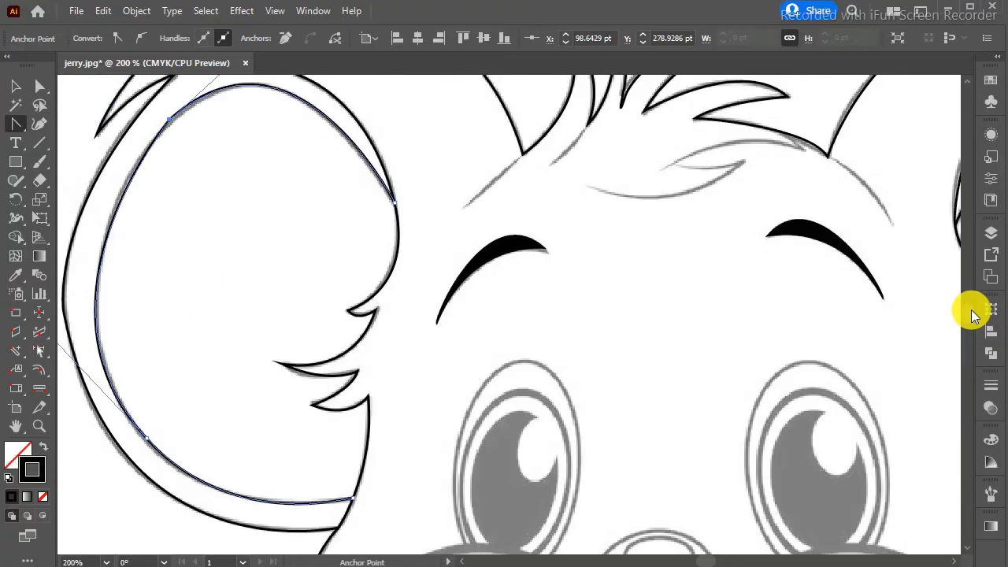
{"action": "key", "text": "ctrl+z"}
{"action": "key", "text": "ctrl+z"}
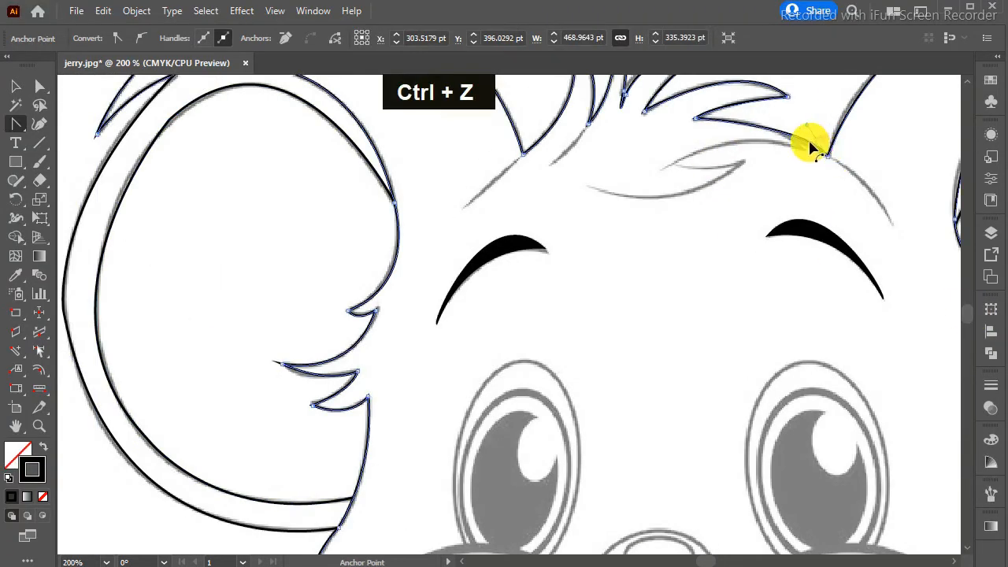
Draw an ellipse over the left eye's pupil and move it into place on the sketch.
{"action": "key", "text": "ctrl+minus"}
{"action": "left_click", "coordinate": [16, 162]}
{"action": "left_click", "coordinate": [86, 198]}
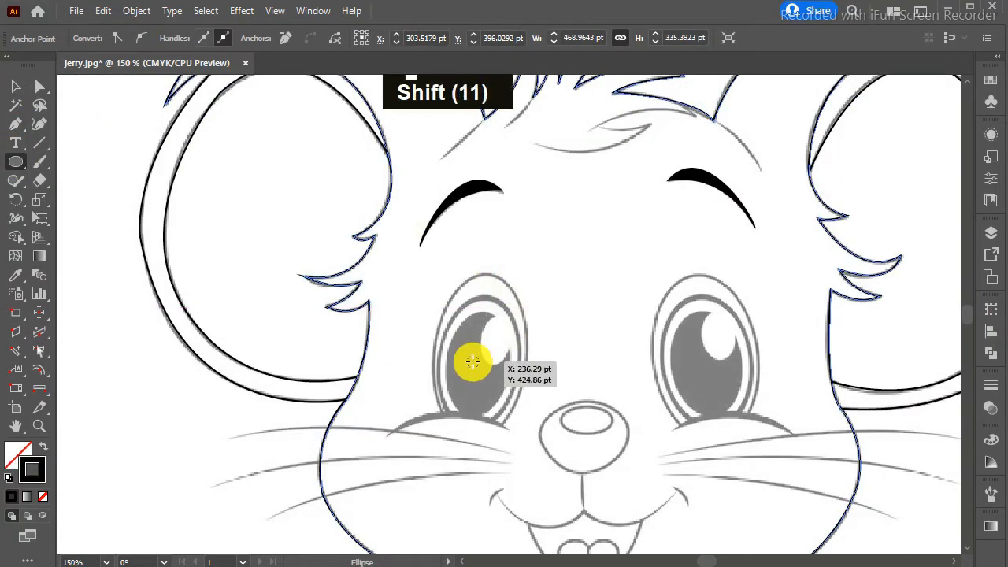
{"action": "left_click_drag", "start_coordinate": [472, 362], "coordinate": [475, 392]}
{"action": "left_click", "coordinate": [15, 86]}
{"action": "left_click_drag", "start_coordinate": [474, 332], "coordinate": [490, 315]}
{"action": "left_click_drag", "start_coordinate": [502, 352], "coordinate": [489, 348]}
{"action": "left_click_drag", "start_coordinate": [504, 353], "coordinate": [503, 348]}
Resize the pupil ellipse to about 34.4 × 54.3 pt and rotate it to about 352° to match the sketched pupil.
{"action": "key", "text": "Right"}
{"action": "key", "text": "Right"}
{"action": "key", "text": "Right"}
{"action": "left_click_drag", "start_coordinate": [486, 386], "coordinate": [489, 386]}
{"action": "mouse_move", "coordinate": [485, 388]}
{"action": "left_mouse_down"}
{"action": "mouse_move", "coordinate": [468, 389]}
{"action": "mouse_move", "coordinate": [487, 407]}
{"action": "left_mouse_up"}
{"action": "left_click_drag", "start_coordinate": [505, 412], "coordinate": [475, 414]}
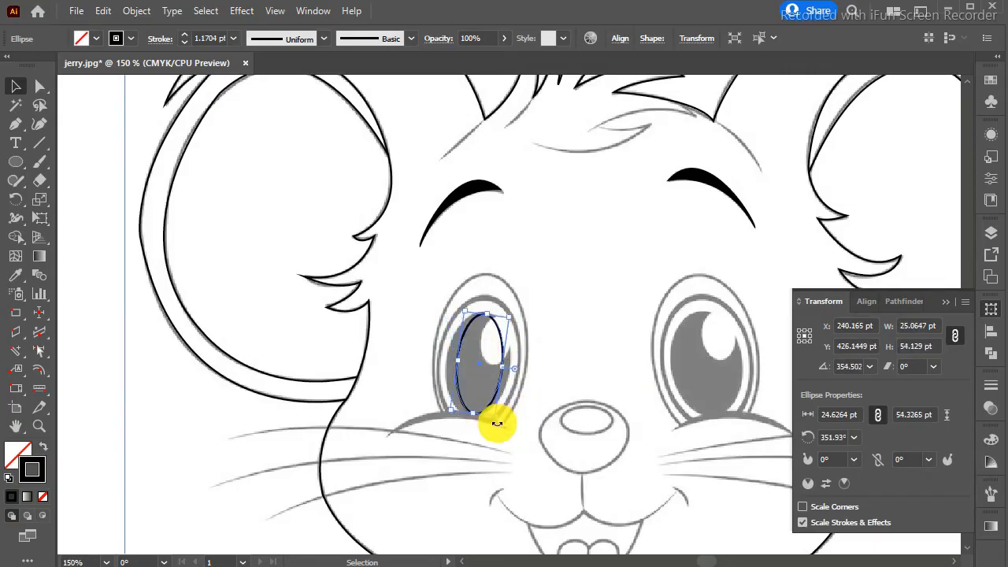
{"action": "mouse_move", "coordinate": [451, 359]}
{"action": "left_mouse_down"}
{"action": "mouse_move", "coordinate": [510, 367]}
{"action": "mouse_move", "coordinate": [494, 354]}
{"action": "left_mouse_up"}
Give the left pupil ellipse a black fill without a stroke and fine-tune its height over the sketched pupil.
{"action": "left_click", "coordinate": [599, 248]}
{"action": "left_click", "coordinate": [501, 390]}
{"action": "left_click", "coordinate": [43, 451]}
{"action": "left_click", "coordinate": [578, 291]}
{"action": "key", "text": "ctrl+z"}
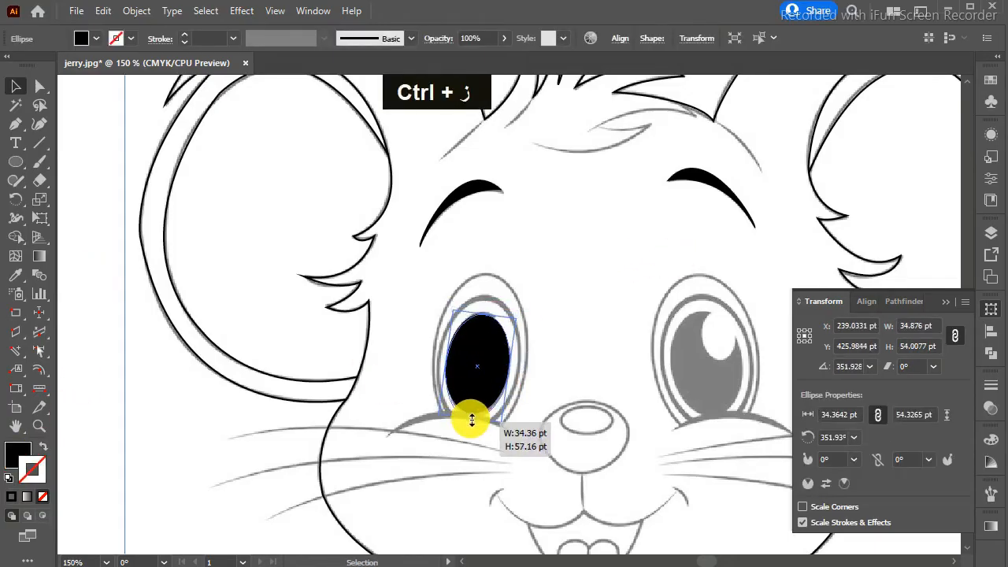
{"action": "left_click_drag", "start_coordinate": [472, 419], "coordinate": [472, 419]}
{"action": "left_click", "coordinate": [517, 310]}
{"action": "left_click", "coordinate": [495, 334]}
{"action": "left_click_drag", "start_coordinate": [485, 313], "coordinate": [486, 313]}
{"action": "left_click", "coordinate": [639, 212]}
{"action": "key", "text": "ctrl+u"}
{"action": "key", "text": "ctrl+u"}
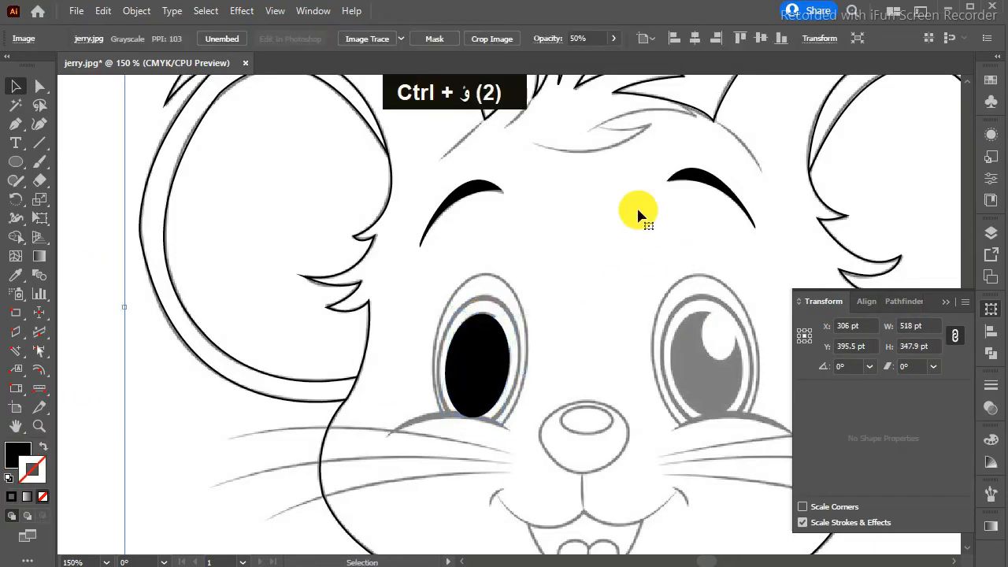
Move the black pupil ellipse to the left of the eye to expose the sketched highlight.
{"action": "key", "text": "ctrl+plus"}
{"action": "key", "text": "ctrl+plus"}
{"action": "left_click", "coordinate": [265, 352]}
{"action": "left_click_drag", "start_coordinate": [277, 327], "coordinate": [280, 326]}
{"action": "left_click", "coordinate": [482, 426]}
{"action": "key", "text": "ctrl+z"}
Draw a closed shape with the Pen tool over the sketched highlight in the left eye.
{"action": "left_click", "coordinate": [16, 124]}
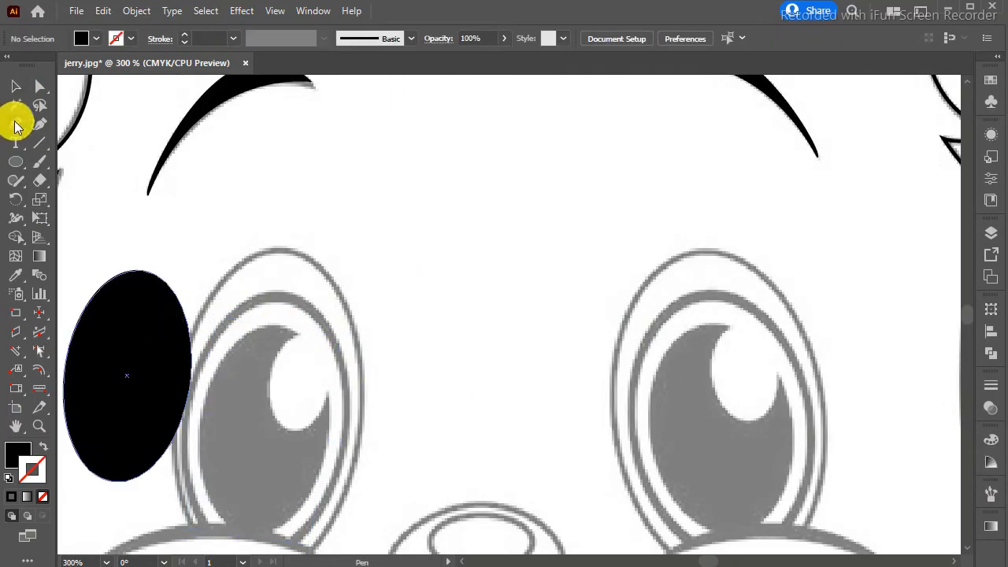
{"action": "left_click", "coordinate": [297, 335]}
{"action": "left_click_drag", "start_coordinate": [275, 404], "coordinate": [427, 330]}
{"action": "key", "text": "ctrl+z"}
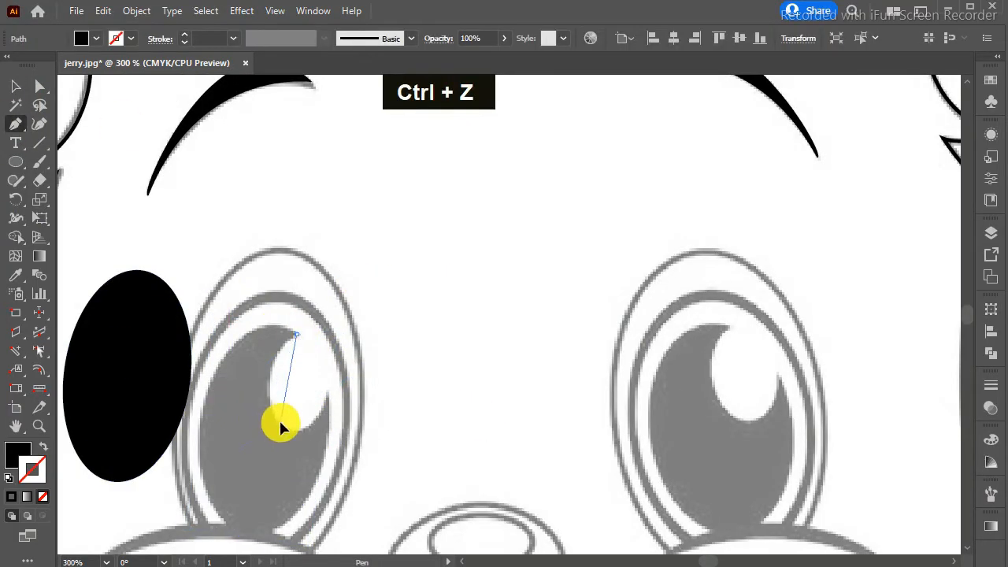
{"action": "left_click_drag", "start_coordinate": [280, 423], "coordinate": [329, 398]}
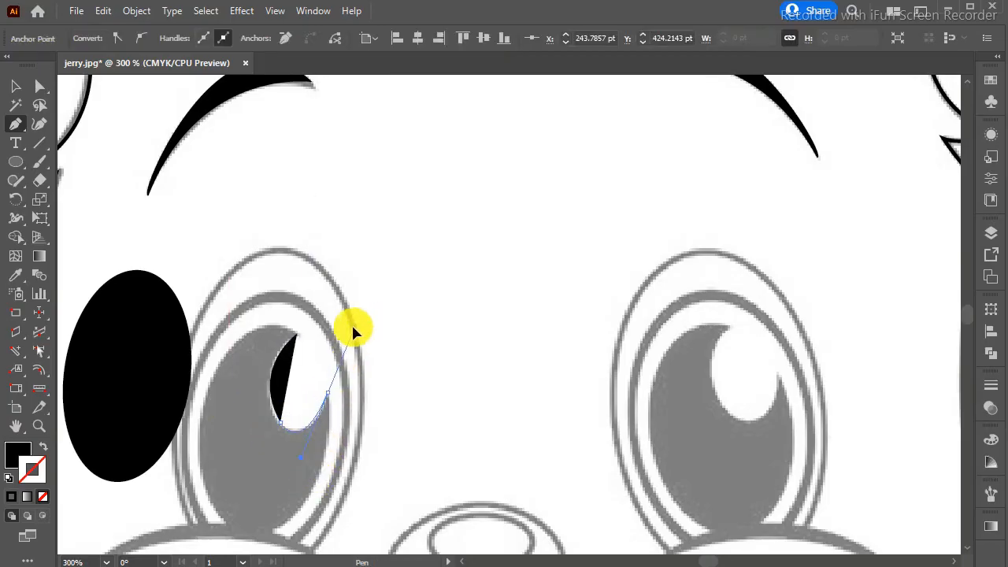
{"action": "left_click_drag", "start_coordinate": [296, 335], "coordinate": [333, 362]}
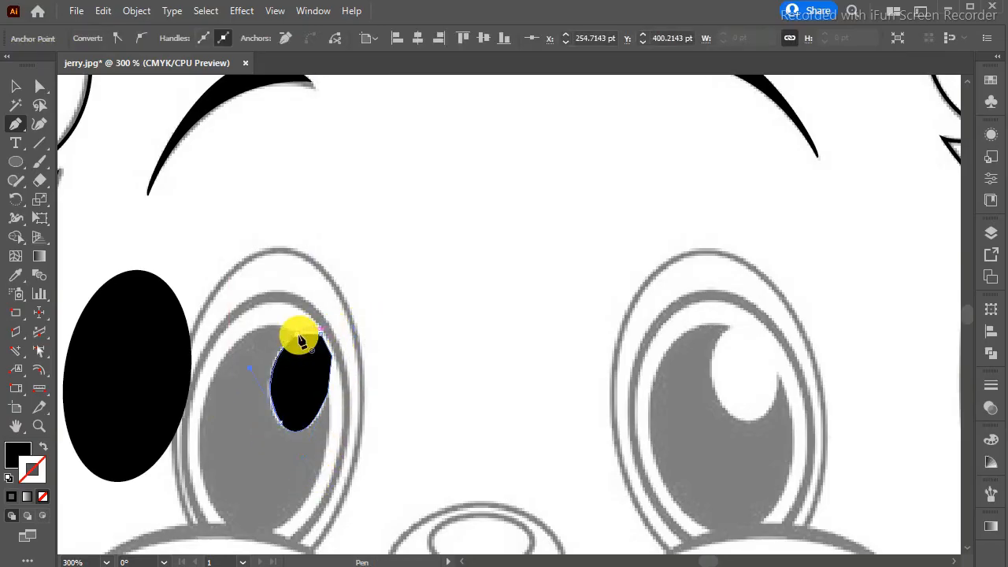
{"action": "key", "text": "Return"}
Round the highlight shape's corners with the Anchor Point tool and set it in blue over the repositioned left pupil.
{"action": "right_click", "coordinate": [17, 127]}
{"action": "left_click", "coordinate": [72, 182]}
{"action": "key", "text": "ctrl+="}
{"action": "key", "text": "ctrl+="}
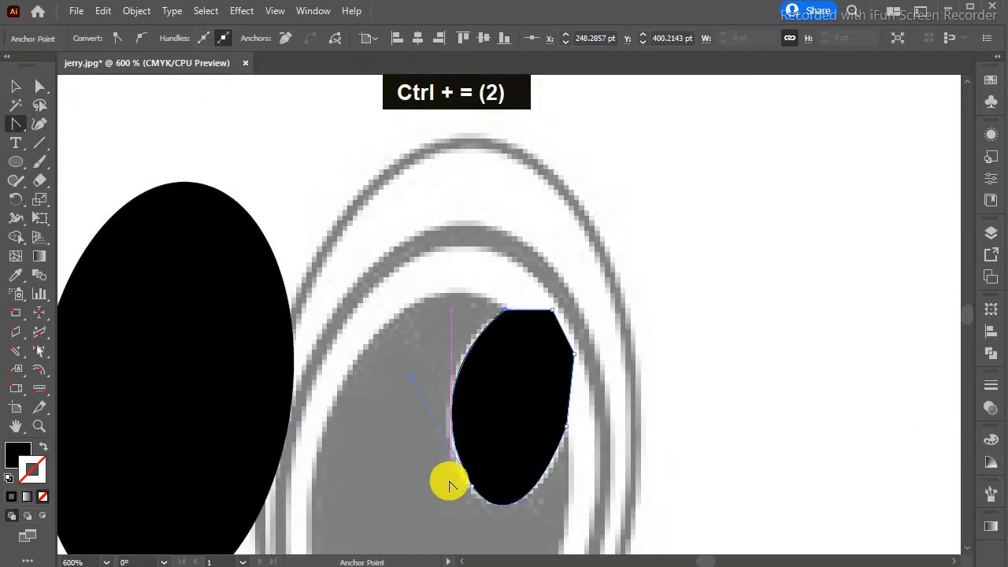
{"action": "left_click_drag", "start_coordinate": [454, 458], "coordinate": [455, 460]}
{"action": "key", "text": "ctrl+z"}
{"action": "right_click", "coordinate": [857, 303]}
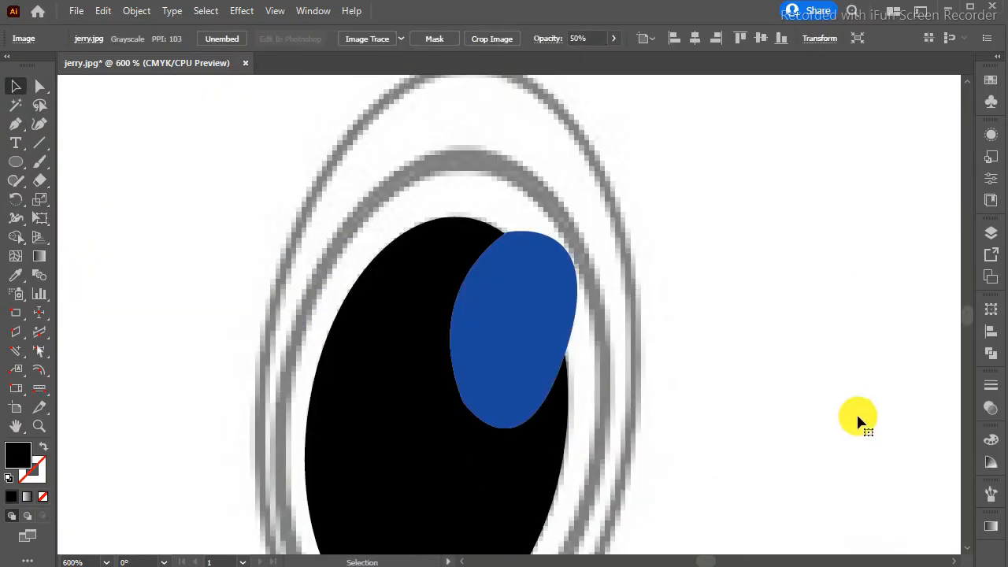
Cut the highlight shape out of the black left pupil with the Minus Front shape mode.
{"action": "left_click", "coordinate": [493, 313]}
{"action": "left_click", "coordinate": [391, 299], "text": "shift"}
{"action": "left_click", "coordinate": [989, 355]}
{"action": "left_click", "coordinate": [837, 342]}
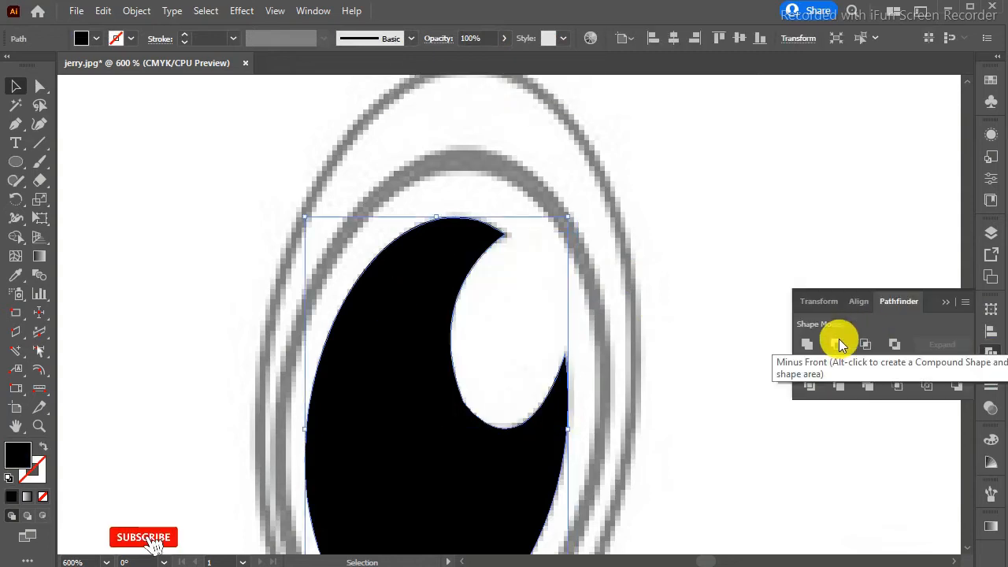
{"action": "left_click", "coordinate": [706, 199]}
{"action": "key", "text": "ctrl+minus"}
{"action": "key", "text": "ctrl+minus"}
{"action": "key", "text": "ctrl+minus"}
{"action": "key", "text": "ctrl+minus"}
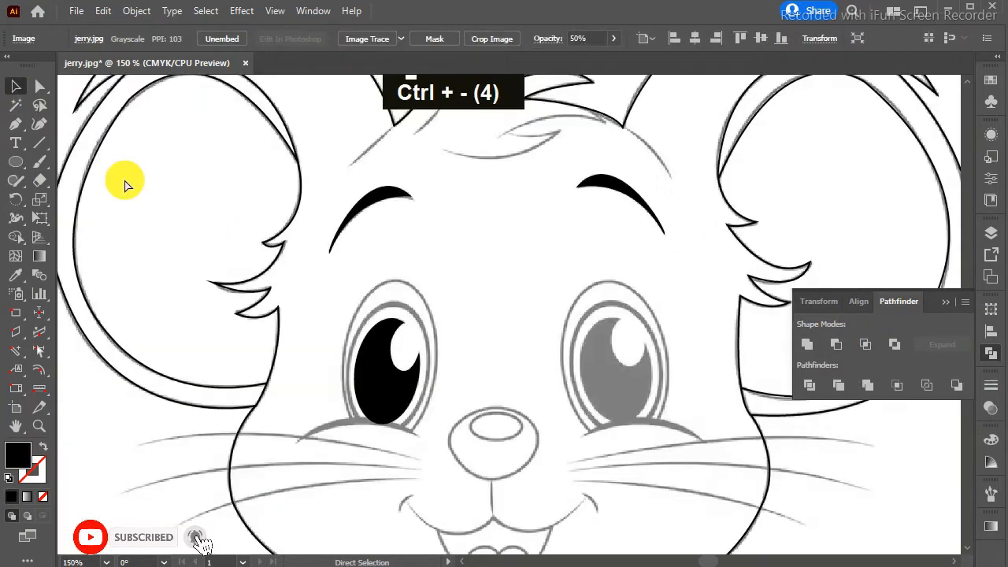
Paste a copy of the left pupil over the right eye's sketched pupil and rotate it to match the tilt.
{"action": "key", "text": "ctrl+equal"}
{"action": "left_click", "coordinate": [340, 419]}
{"action": "key", "text": "ctrl+c"}
{"action": "key", "text": "ctrl+v"}
{"action": "left_click_drag", "start_coordinate": [527, 342], "coordinate": [658, 425]}
{"action": "left_click_drag", "start_coordinate": [700, 467], "coordinate": [719, 448]}
{"action": "left_click_drag", "start_coordinate": [662, 423], "coordinate": [669, 422]}
Nudge the copied pupil sideways and adjust its width to fit the right eye's sketch.
{"action": "key", "text": "Left"}
{"action": "key", "text": "Left"}
{"action": "key", "text": "Left"}
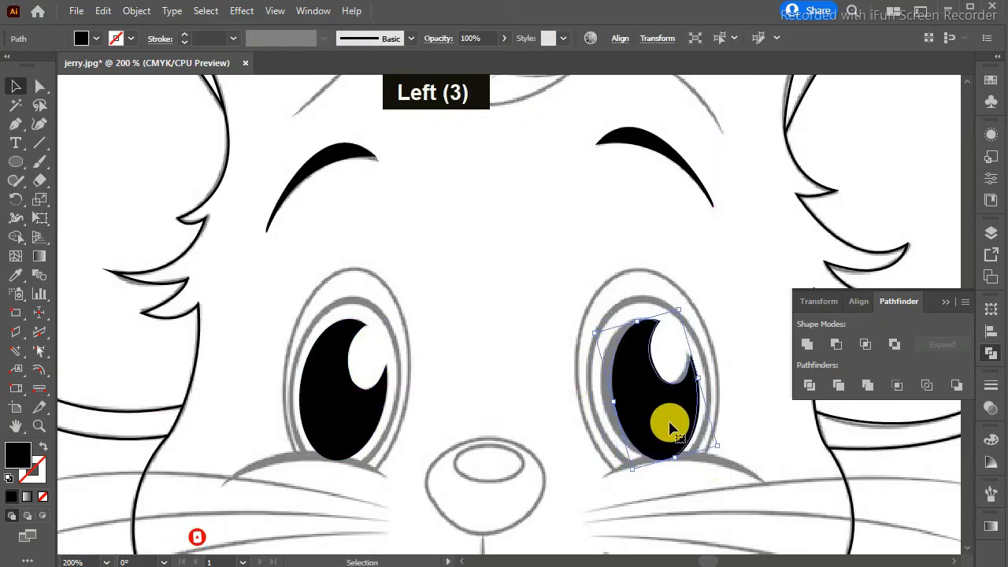
{"action": "key", "text": "Right"}
{"action": "key", "text": "Left"}
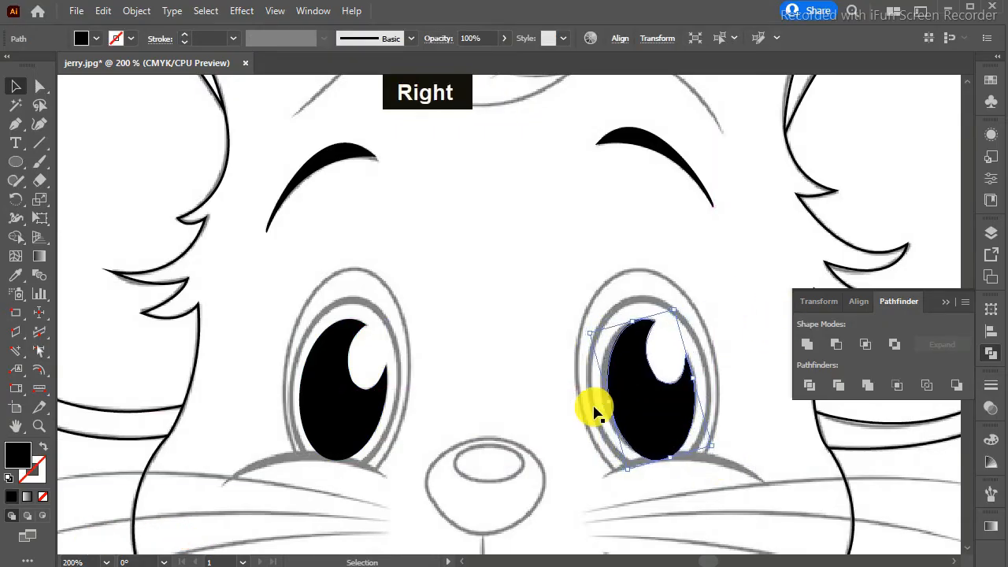
{"action": "left_click_drag", "start_coordinate": [595, 411], "coordinate": [603, 398]}
{"action": "left_click", "coordinate": [750, 238]}
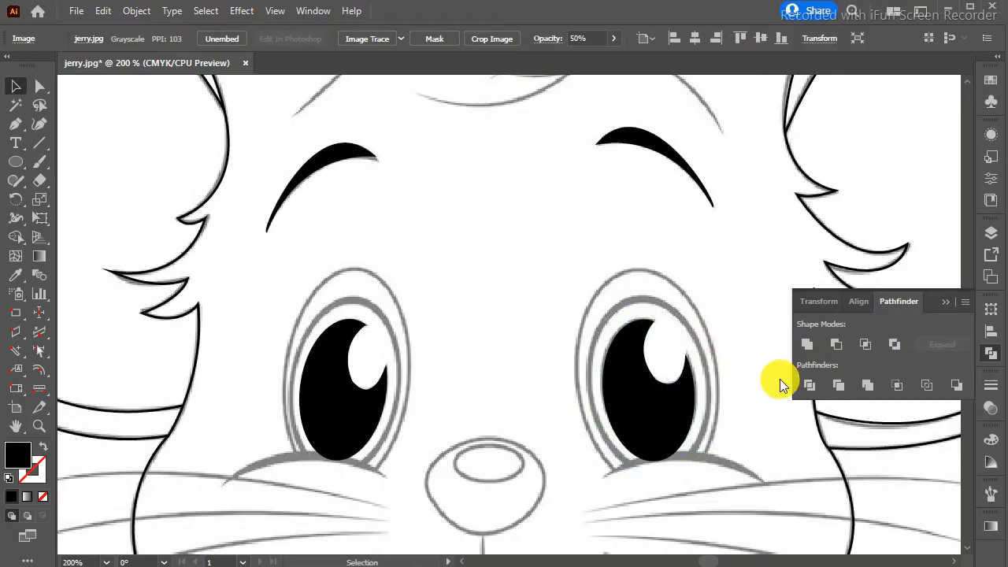
Draw an unfilled, black-stroked ellipse about 48.5 × 82 pt over the left eye's outer outline.
{"action": "left_click", "coordinate": [15, 163]}
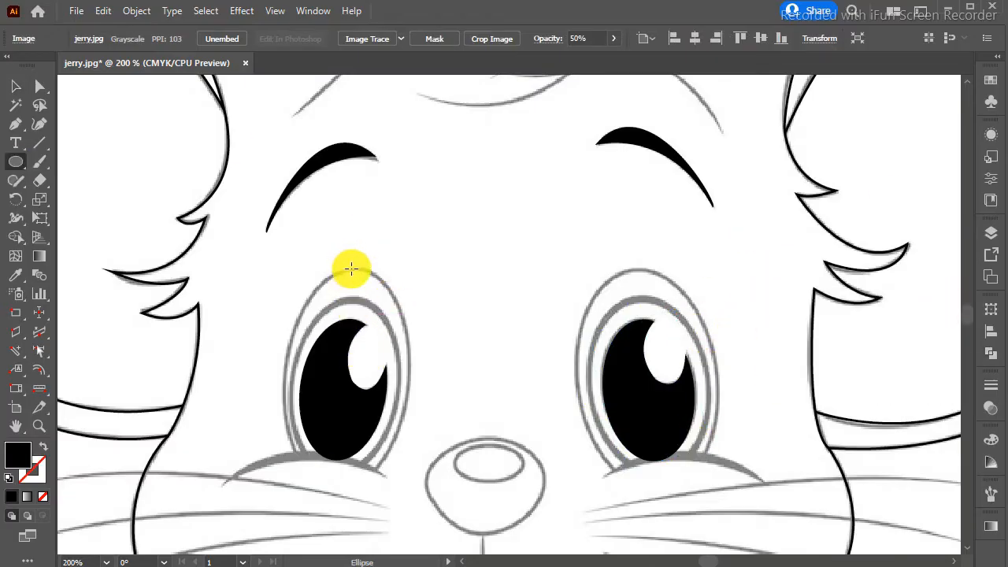
{"action": "left_click_drag", "start_coordinate": [351, 269], "coordinate": [402, 469]}
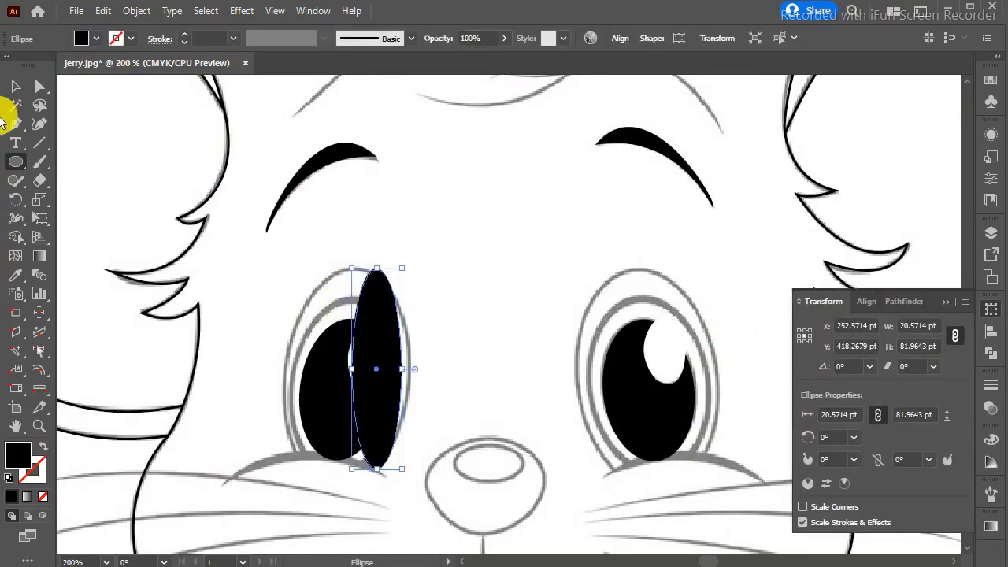
{"action": "left_click", "coordinate": [43, 447]}
{"action": "key", "text": "v"}
{"action": "left_click_drag", "start_coordinate": [412, 372], "coordinate": [410, 369]}
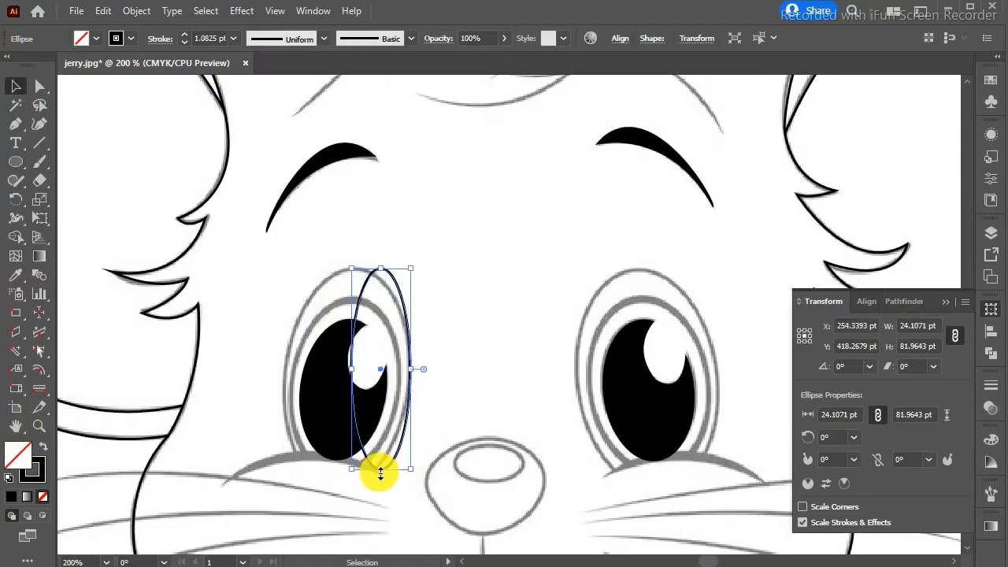
{"action": "left_click_drag", "start_coordinate": [350, 375], "coordinate": [292, 382]}
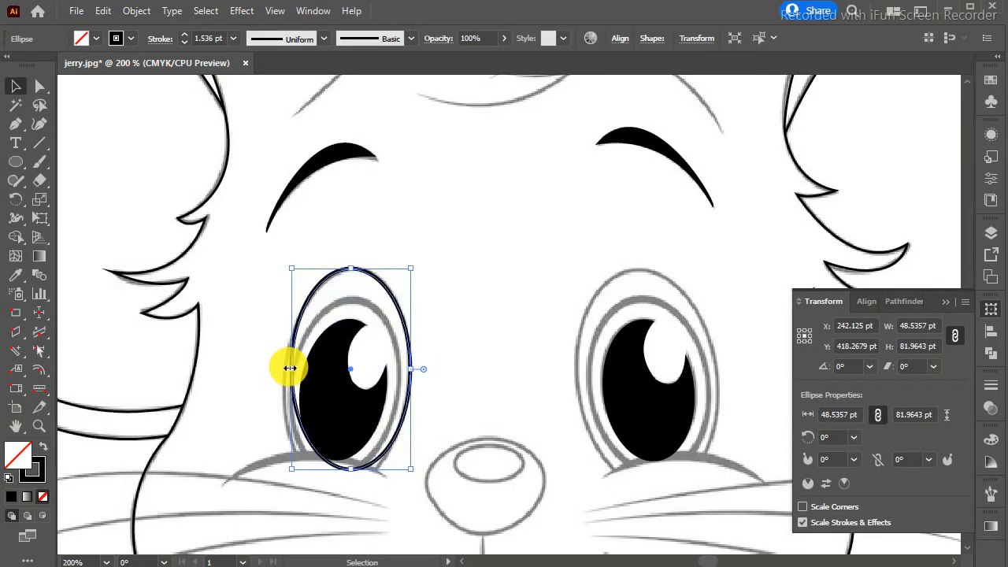
Cut the ellipse at its left and right anchors with the Scissors tool and delete its lower half.
{"action": "key", "text": "ctrl+plus"}
{"action": "left_click_drag", "start_coordinate": [39, 180], "coordinate": [79, 199]}
{"action": "left_click", "coordinate": [388, 318]}
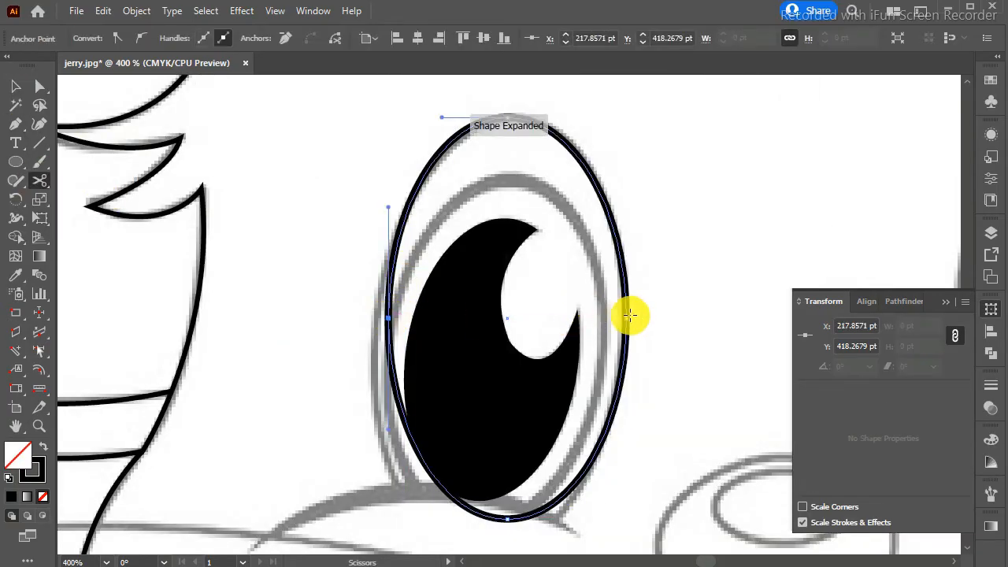
{"action": "left_click", "coordinate": [626, 318]}
{"action": "left_click", "coordinate": [23, 85]}
{"action": "key", "text": "Delete"}
{"action": "left_click", "coordinate": [416, 383]}
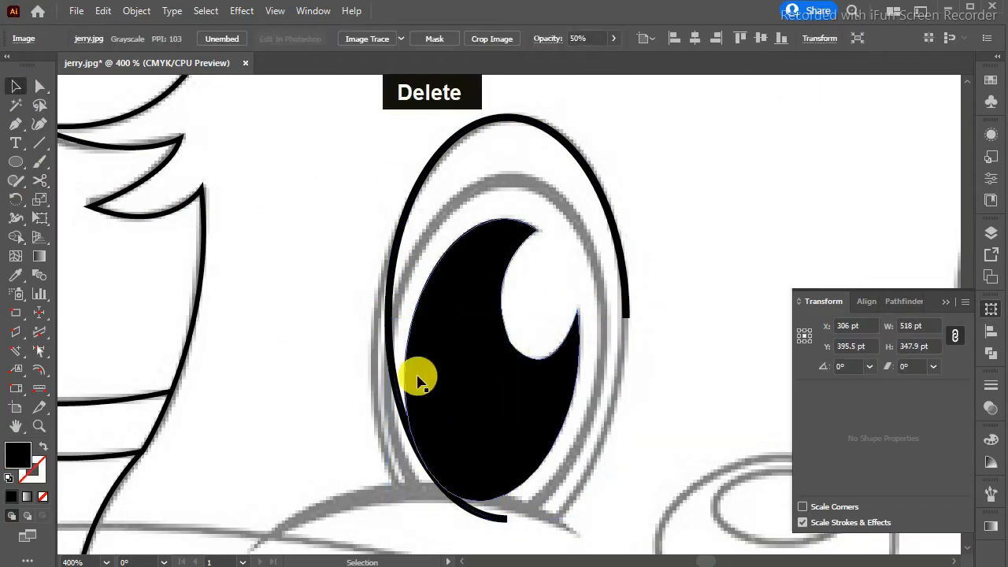
{"action": "left_click", "coordinate": [394, 378]}
{"action": "key", "text": "Delete"}
Move the left end of the remaining arc outward onto the sketched left eye outline.
{"action": "left_click", "coordinate": [39, 85]}
{"action": "left_click_drag", "start_coordinate": [387, 318], "coordinate": [394, 315]}
{"action": "left_click", "coordinate": [15, 86]}
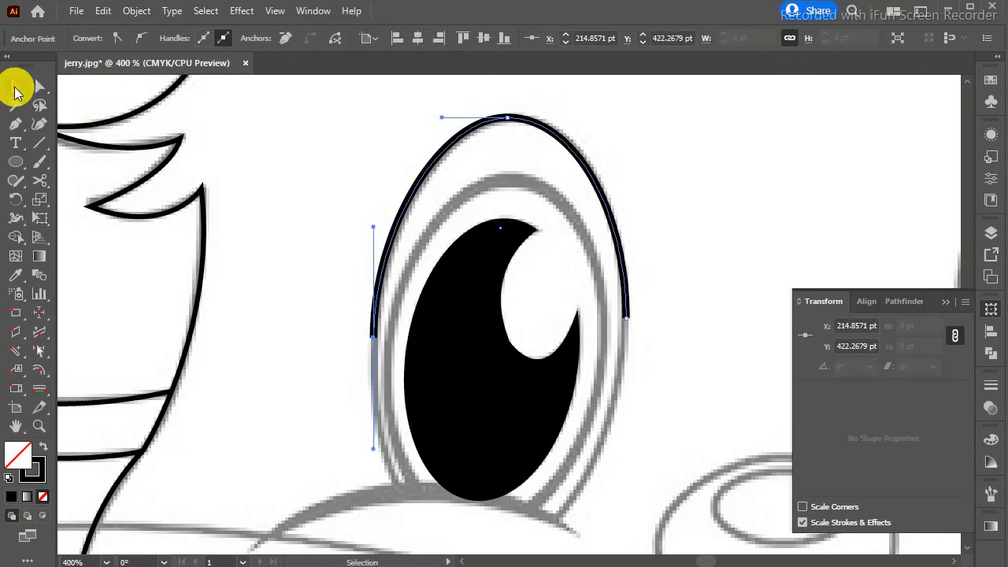
{"action": "key", "text": "Delete"}
Continue the arc with the Pen tool down the eye's left side, along the lower lid, and close it at the right end.
{"action": "left_click", "coordinate": [16, 124]}
{"action": "left_click", "coordinate": [372, 334]}
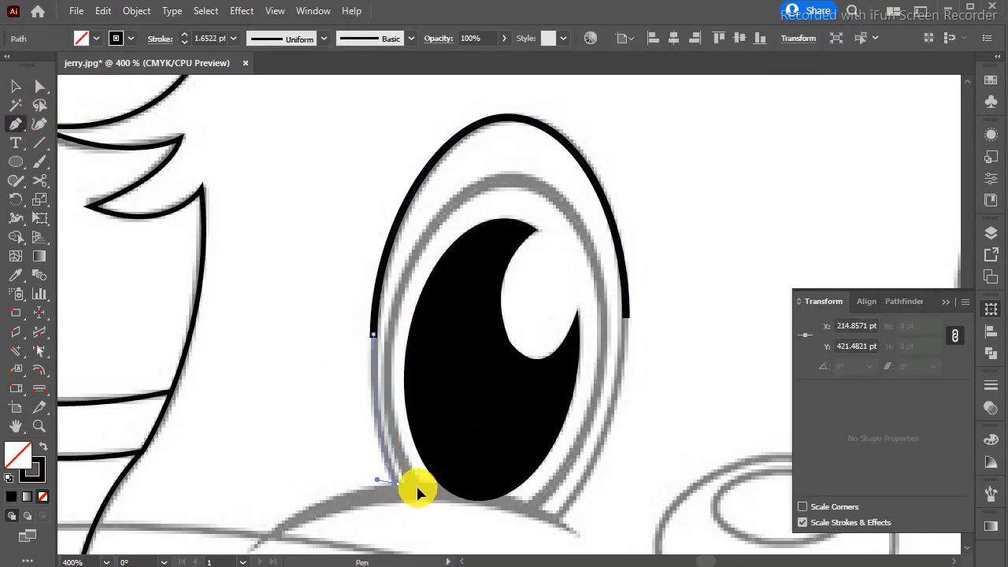
{"action": "left_click_drag", "start_coordinate": [417, 492], "coordinate": [418, 492]}
{"action": "left_click", "coordinate": [554, 517]}
{"action": "left_click_drag", "start_coordinate": [626, 317], "coordinate": [604, 262]}
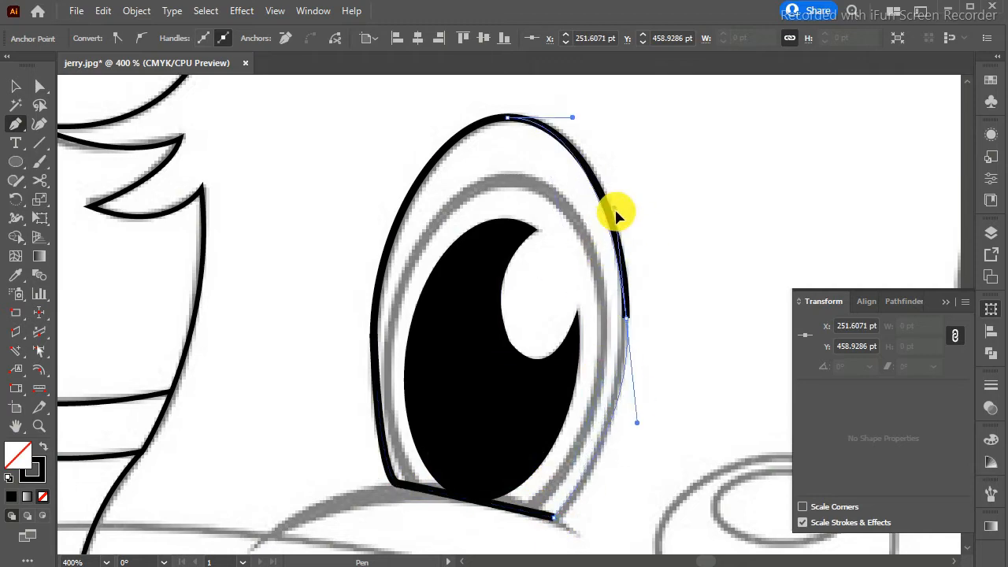
{"action": "left_click", "coordinate": [15, 86]}
{"action": "left_click", "coordinate": [386, 366]}
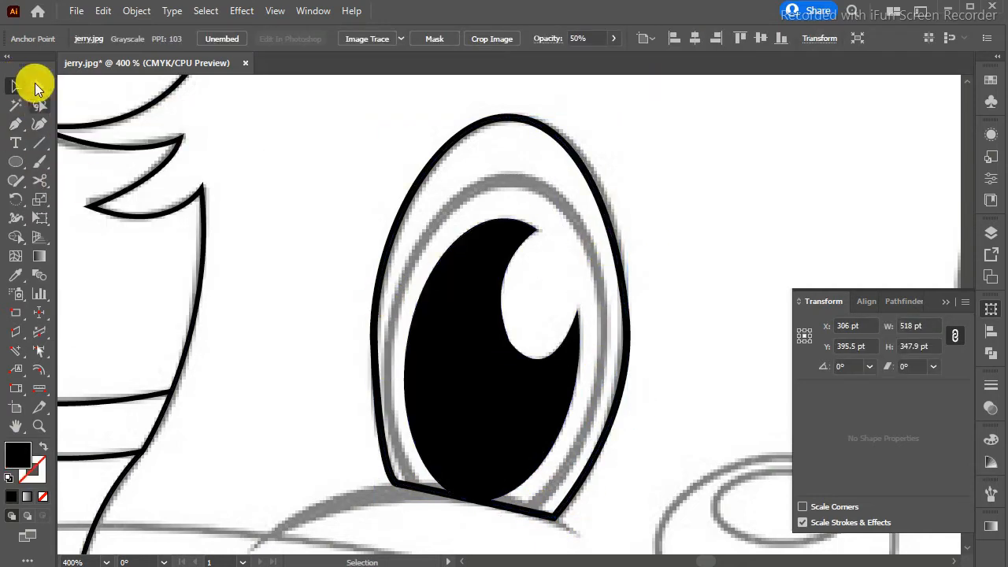
{"action": "left_click", "coordinate": [386, 253]}
{"action": "key", "text": "ctrl+v"}
{"action": "key", "text": "ctrl+c"}
{"action": "key", "text": "ctrl+z"}
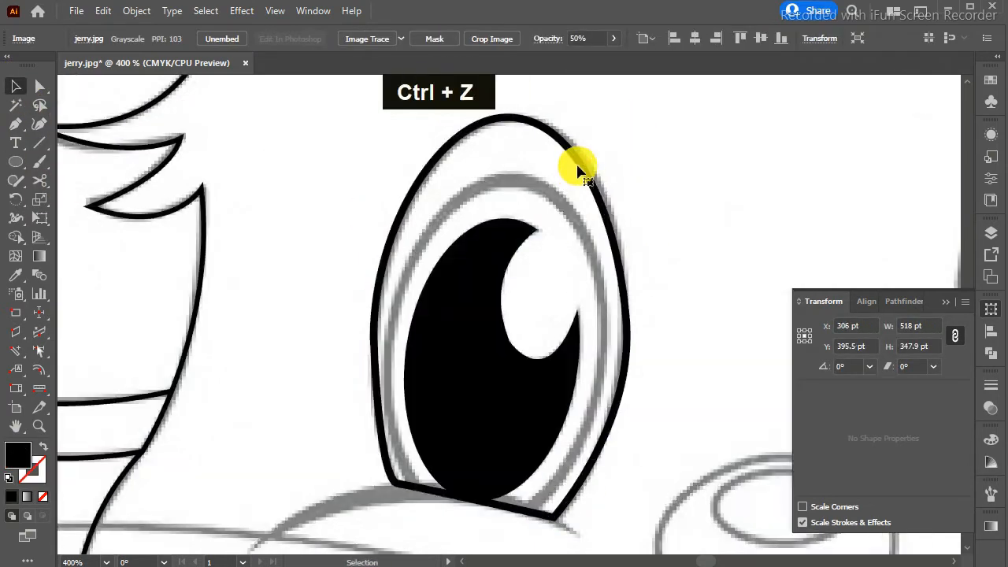
Duplicate the left eye outline and scale the copy to about 45 × 70 pt over the sketched inner outline.
{"action": "key", "text": "ctrl+v"}
{"action": "key", "text": "ctrl+c"}
{"action": "left_click_drag", "start_coordinate": [646, 118], "coordinate": [603, 176]}
{"action": "key", "text": "Left"}
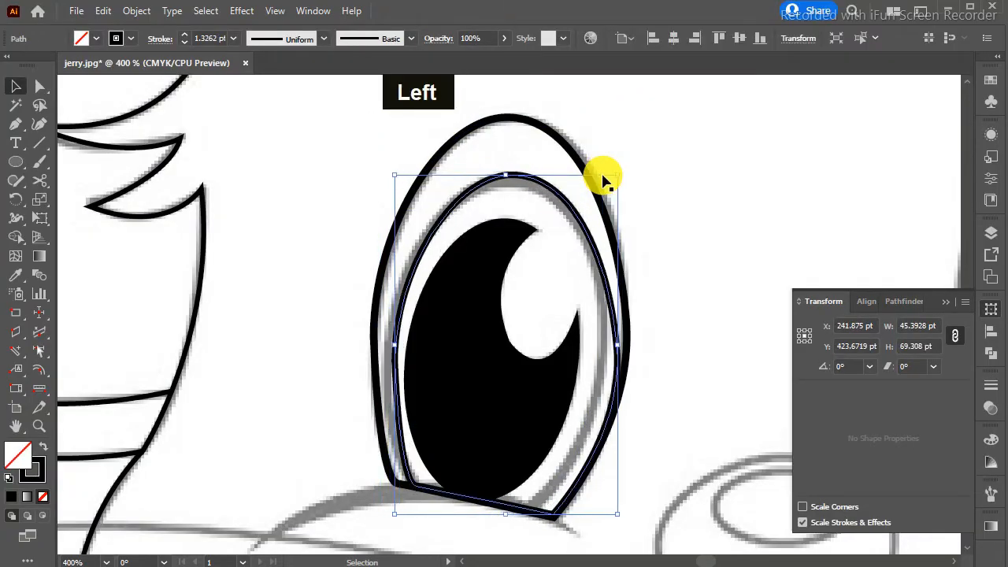
{"action": "left_click_drag", "start_coordinate": [616, 344], "coordinate": [603, 342]}
{"action": "key", "text": "Left"}
{"action": "key", "text": "Left"}
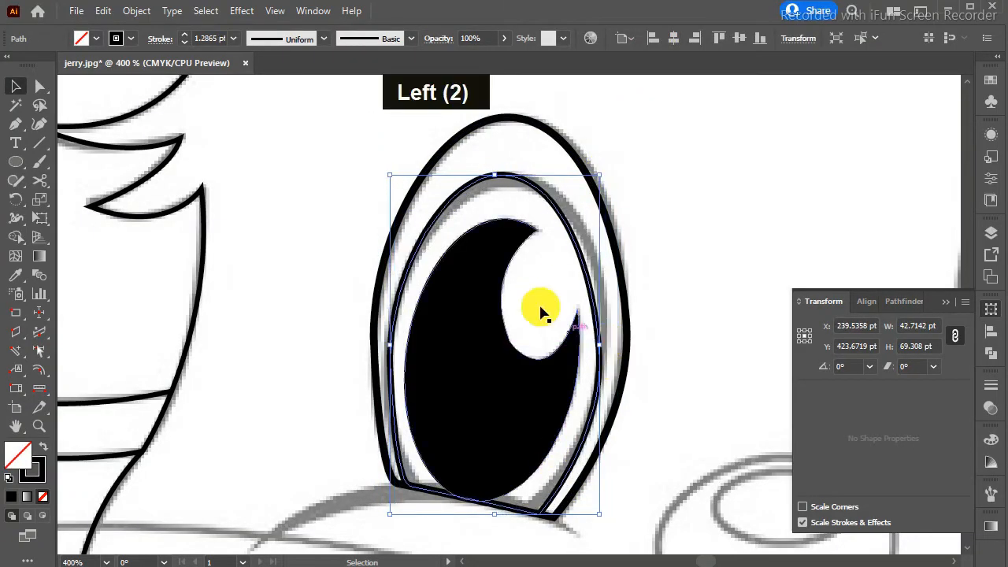
{"action": "left_click_drag", "start_coordinate": [600, 175], "coordinate": [611, 170]}
Shift the inner outline's lower-right corner anchor left and slightly up onto the sketch.
{"action": "key", "text": "a"}
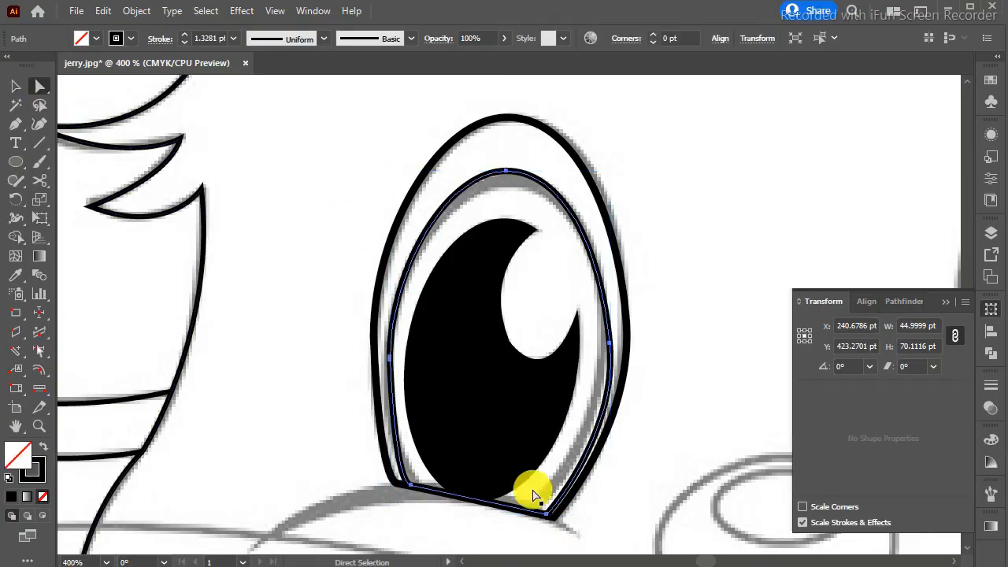
{"action": "left_click", "coordinate": [548, 515]}
{"action": "key", "text": "Left"}
{"action": "key", "text": "Left"}
{"action": "key", "text": "Left"}
{"action": "key", "text": "Left"}
{"action": "key", "text": "Up"}
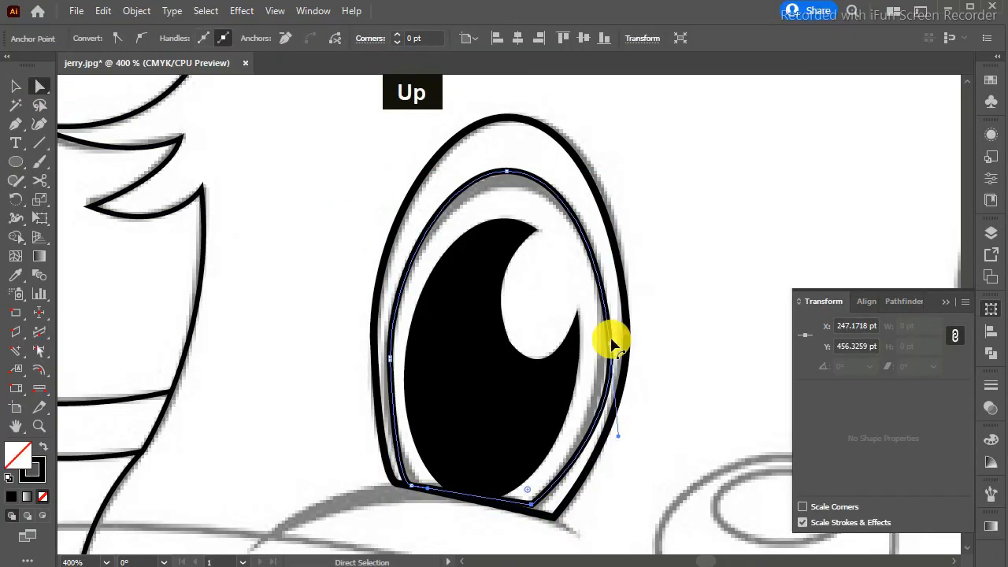
Nudge the inner outline's right anchor left and its top anchor down to follow the sketched curve.
{"action": "left_click", "coordinate": [609, 342]}
{"action": "key", "text": "Left"}
{"action": "left_click", "coordinate": [507, 172]}
{"action": "key", "text": "Down"}
{"action": "key", "text": "Down"}
{"action": "left_click", "coordinate": [580, 130]}
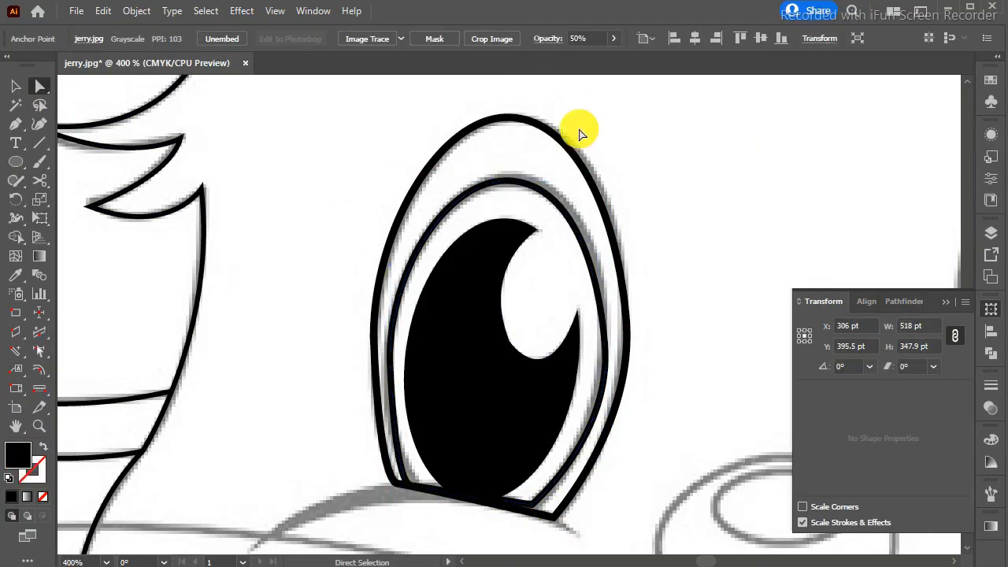
Lock the jerry.jpg sketch image in place.
{"action": "key", "text": "ctrl+minus"}
{"action": "key", "text": "ctrl+minus"}
{"action": "key", "text": "ctrl+minus"}
{"action": "key", "text": "ctrl+minus"}
{"action": "key", "text": "ctrl+minus"}
{"action": "key", "text": "ctrl+minus"}
{"action": "left_click", "coordinate": [136, 11]}
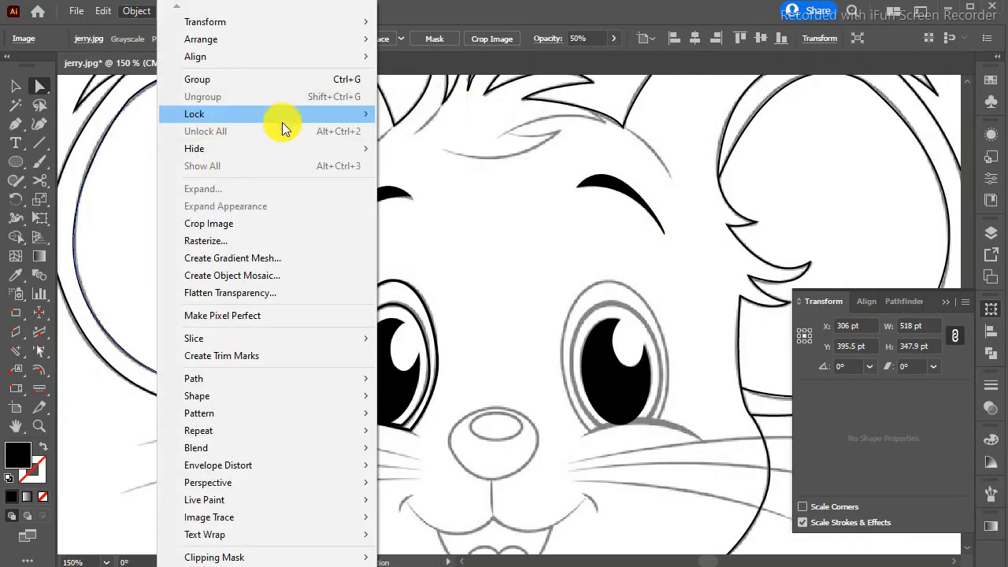
{"action": "mouse_move", "coordinate": [282, 115]}
{"action": "left_click", "coordinate": [413, 113]}
Copy the left eye's inner and outer outlines without the pupil, paste them and group the copies.
{"action": "key", "text": "ctrl+equal"}
{"action": "left_click_drag", "start_coordinate": [245, 246], "coordinate": [423, 478]}
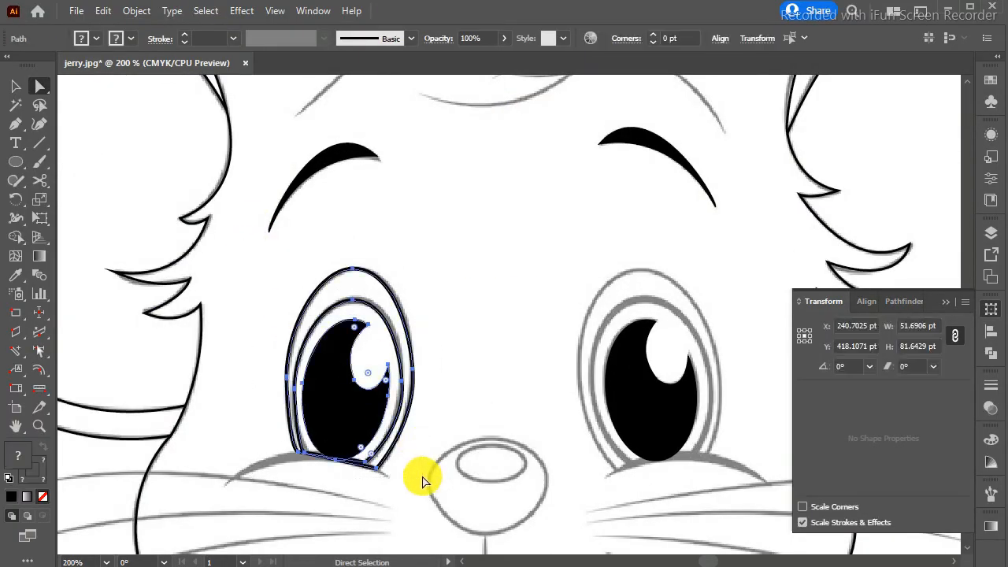
{"action": "left_click", "coordinate": [371, 349], "text": "shift"}
{"action": "left_click", "coordinate": [334, 375], "text": "shift"}
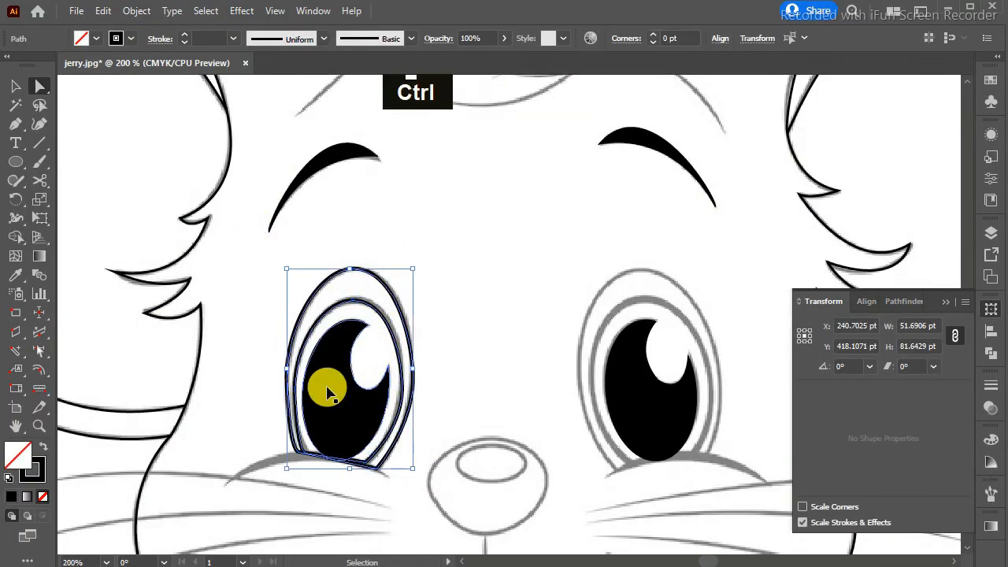
{"action": "key", "text": "ctrl+c"}
{"action": "key", "text": "ctrl+v"}
{"action": "right_click", "coordinate": [567, 304]}
{"action": "left_click", "coordinate": [611, 358]}
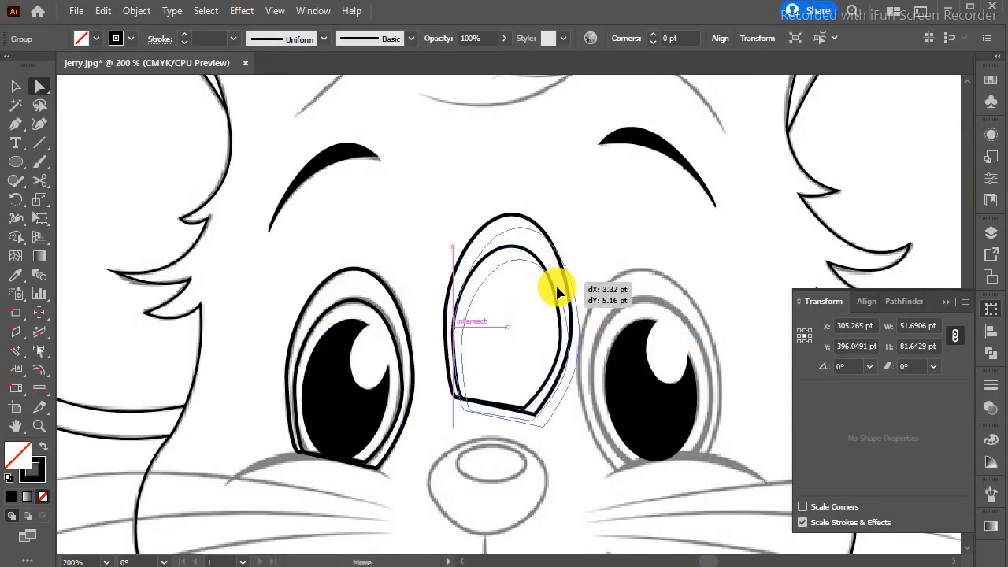
Move the grouped outlines over the right eye, rotate them to about 19.4° and nudge them into line with the sketch.
{"action": "left_click_drag", "start_coordinate": [551, 285], "coordinate": [630, 350]}
{"action": "key", "text": "v"}
{"action": "left_click_drag", "start_coordinate": [595, 386], "coordinate": [575, 396]}
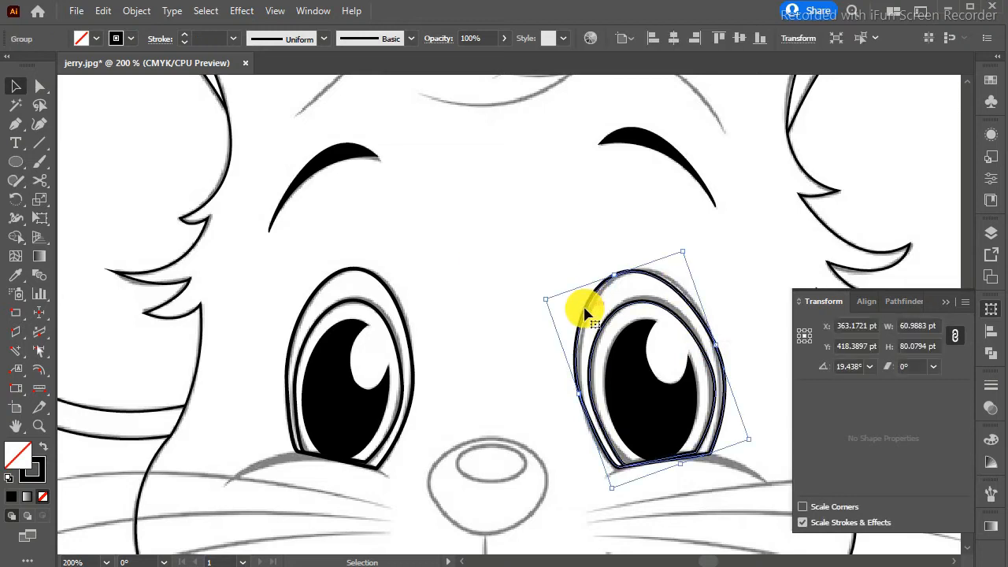
{"action": "key", "text": "Right"}
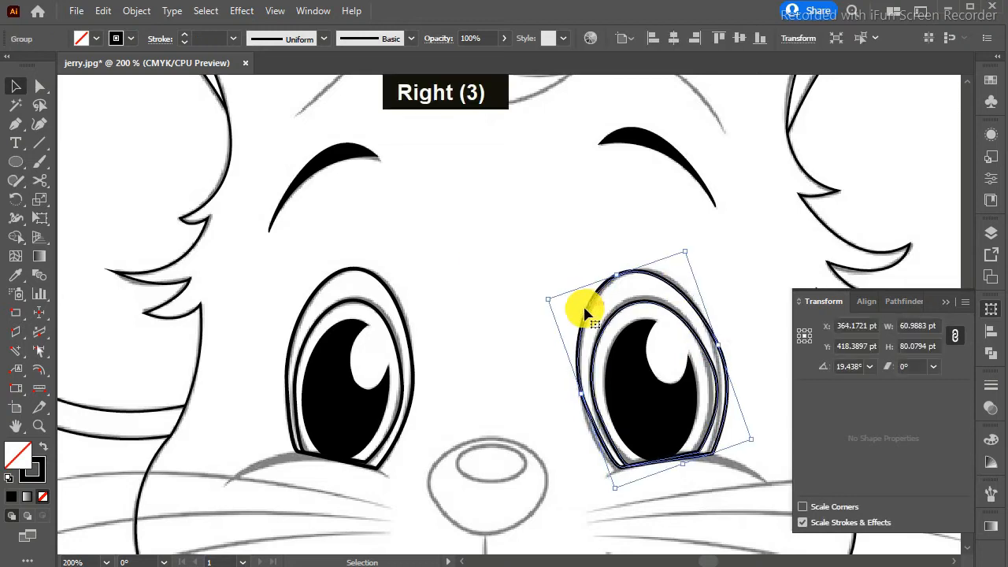
Nudge the right eye outer outline's lower-left anchor left and pull its right side inward to follow the sketch.
{"action": "left_click", "coordinate": [40, 85]}
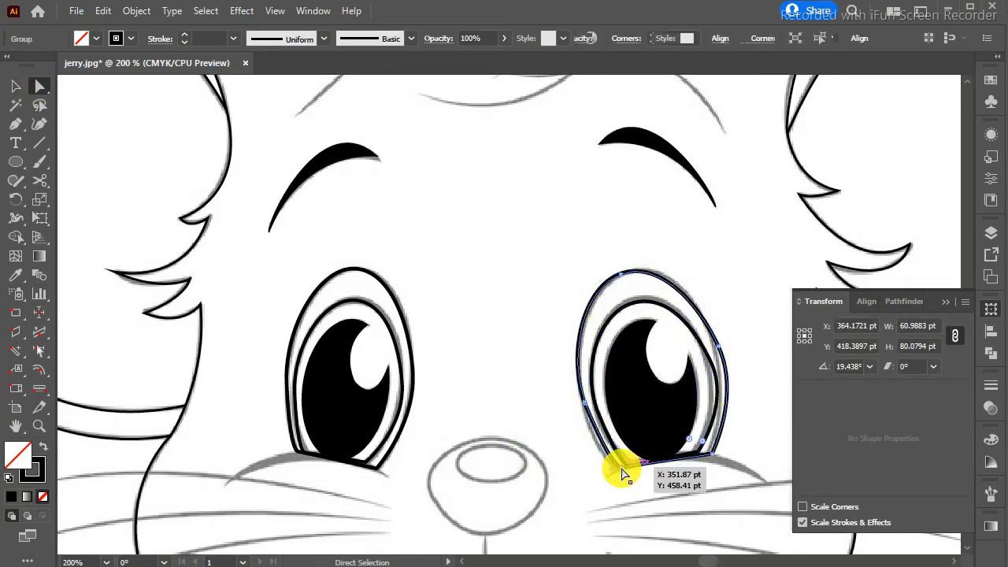
{"action": "left_click", "coordinate": [616, 466]}
{"action": "key", "text": "Left"}
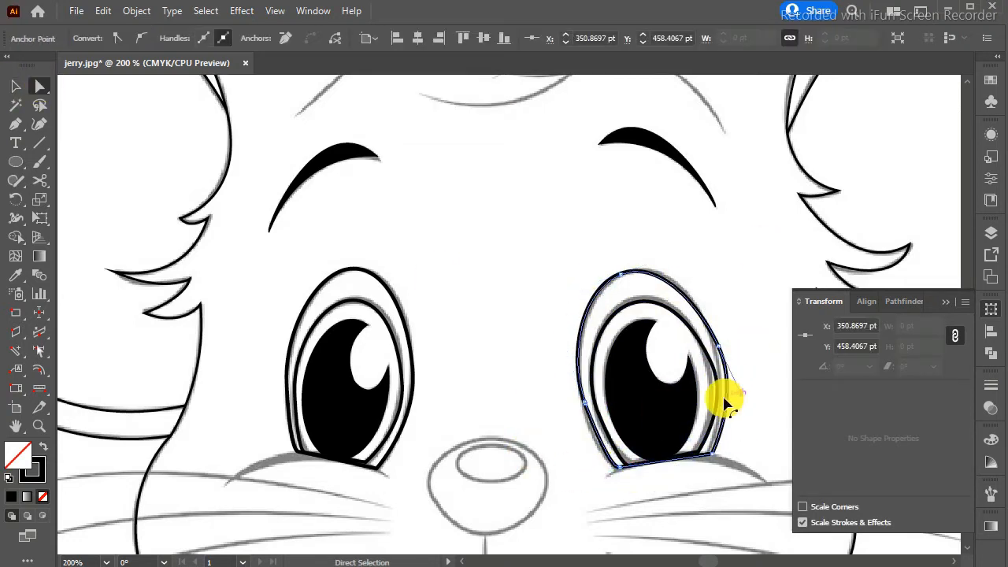
{"action": "left_click", "coordinate": [725, 399]}
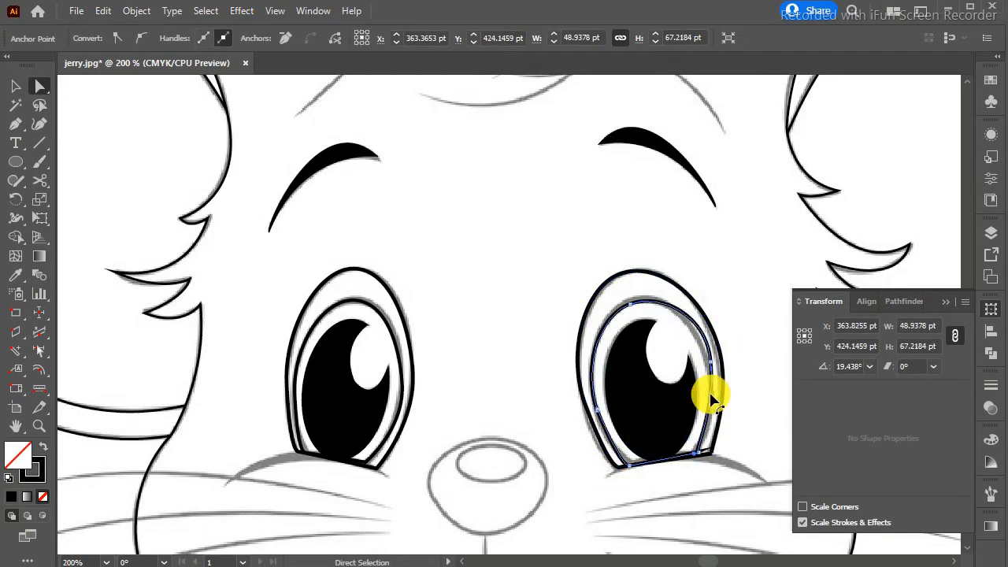
Reshape the right eye's inner outline along its right side and top with the Anchor Point tool, and nudge the outer outline's right anchor left.
{"action": "key", "text": "shift+c"}
{"action": "left_click_drag", "start_coordinate": [709, 363], "coordinate": [701, 341]}
{"action": "left_click_drag", "start_coordinate": [718, 392], "coordinate": [713, 393]}
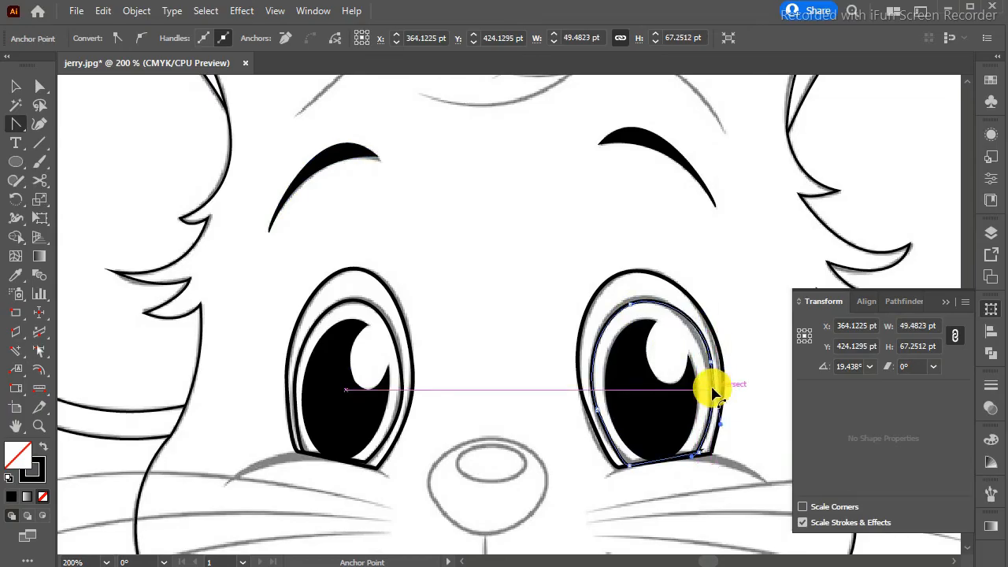
{"action": "key", "text": "ctrl+equal"}
{"action": "key", "text": "ctrl+equal"}
{"action": "key", "text": "ctrl+equal"}
{"action": "scroll", "coordinate": [711, 394], "scroll_direction": "up", "scroll_amount": 3}
{"action": "left_click_drag", "start_coordinate": [367, 168], "coordinate": [370, 175]}
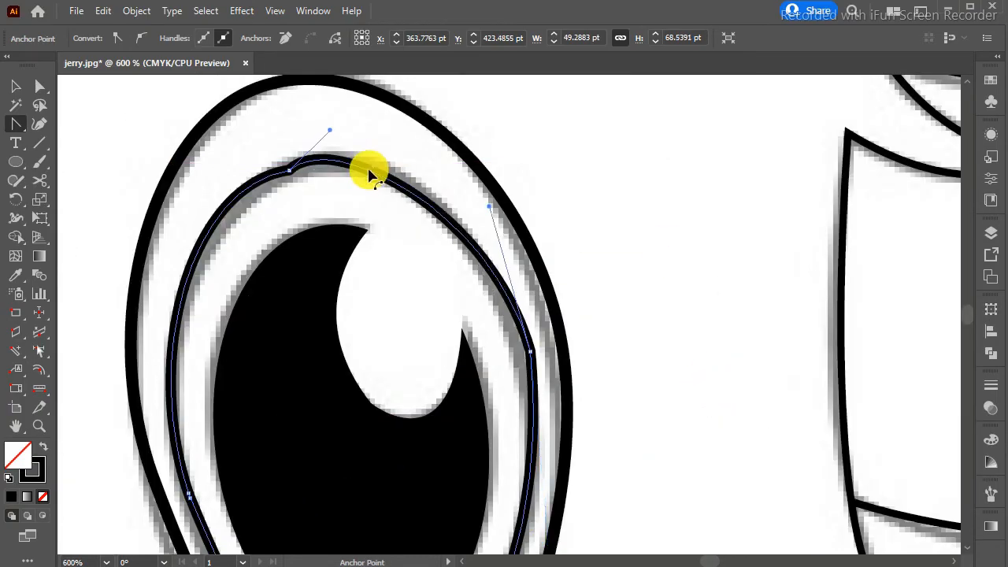
{"action": "key", "text": "ctrl+minus"}
{"action": "key", "text": "ctrl+minus"}
{"action": "key", "text": "Left"}
Trace the curved lower lid line beneath the right eye with the Pen tool.
{"action": "key", "text": "ctrl+minus"}
{"action": "key", "text": "ctrl+minus"}
{"action": "key", "text": "ctrl+minus"}
{"action": "key", "text": "ctrl+minus"}
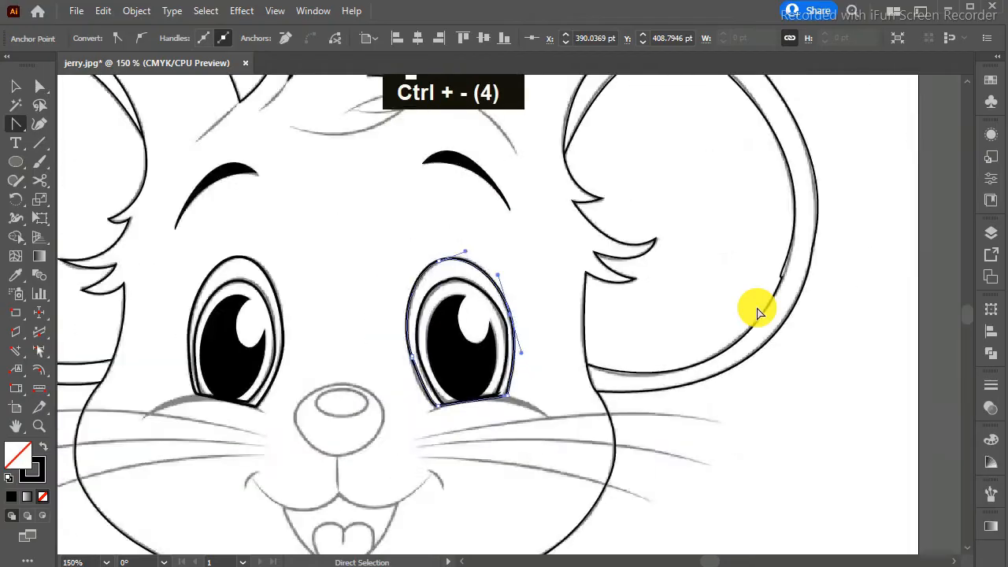
{"action": "key", "text": "ctrl+minus"}
{"action": "key", "text": "ctrl+equal"}
{"action": "key", "text": "ctrl+equal"}
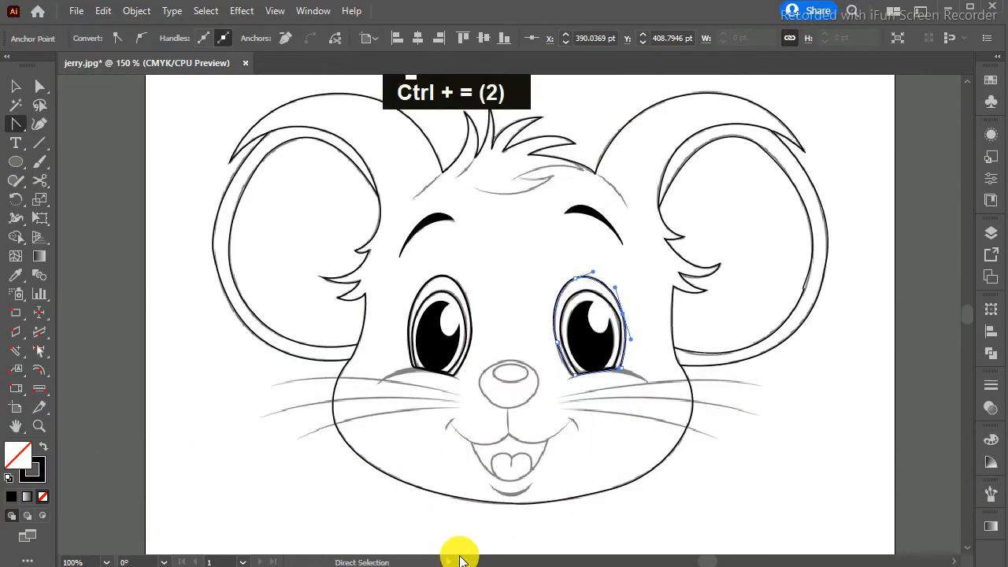
{"action": "double_click", "coordinate": [18, 124]}
{"action": "left_click", "coordinate": [75, 124]}
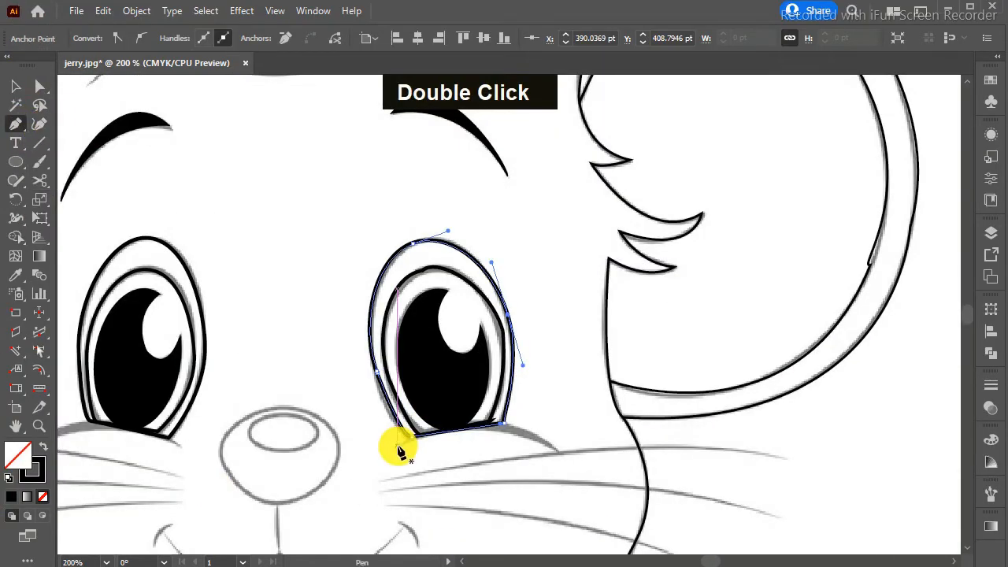
{"action": "left_click", "coordinate": [398, 446]}
{"action": "mouse_move", "coordinate": [562, 456]}
{"action": "left_mouse_down"}
{"action": "mouse_move", "coordinate": [630, 499]}
{"action": "mouse_move", "coordinate": [623, 491]}
{"action": "left_mouse_up"}
{"action": "left_click", "coordinate": [19, 90]}
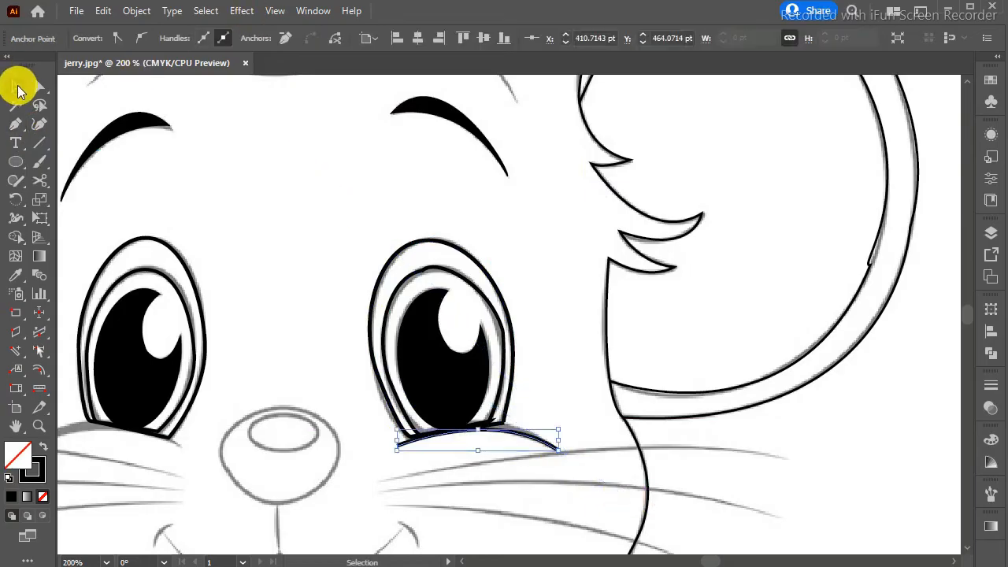
Give the right eye's lower lid line a width profile tapered at both ends and a 5 pt stroke.
{"action": "left_click", "coordinate": [533, 443]}
{"action": "left_click", "coordinate": [526, 439]}
{"action": "left_click", "coordinate": [323, 38]}
{"action": "left_click", "coordinate": [292, 86]}
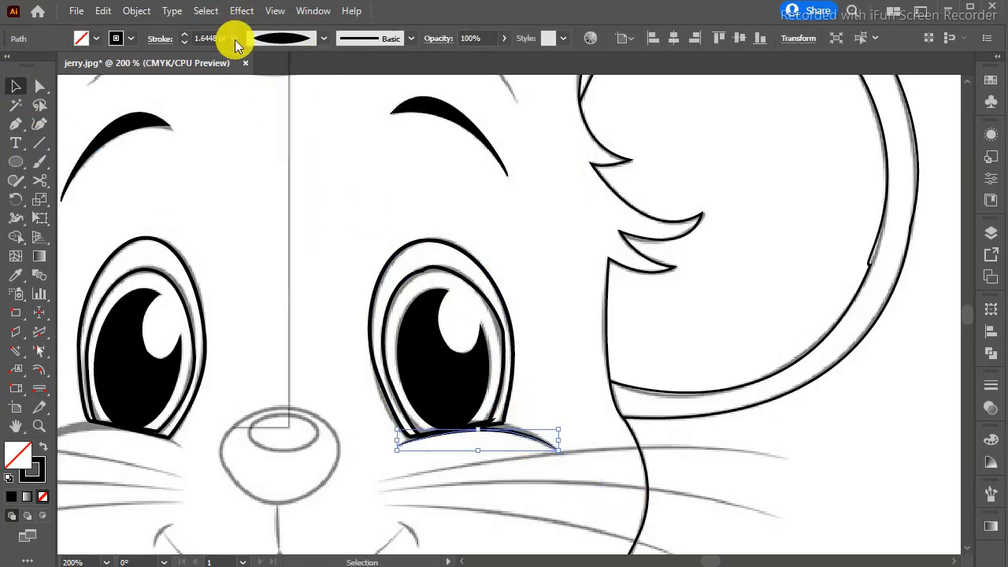
{"action": "left_click", "coordinate": [234, 39]}
{"action": "left_click", "coordinate": [254, 171]}
{"action": "left_click", "coordinate": [549, 348]}
Copy the right eye's lower lid line, paste it and place the copy beneath the left eye.
{"action": "left_click", "coordinate": [511, 437]}
{"action": "key", "text": "ctrl+c"}
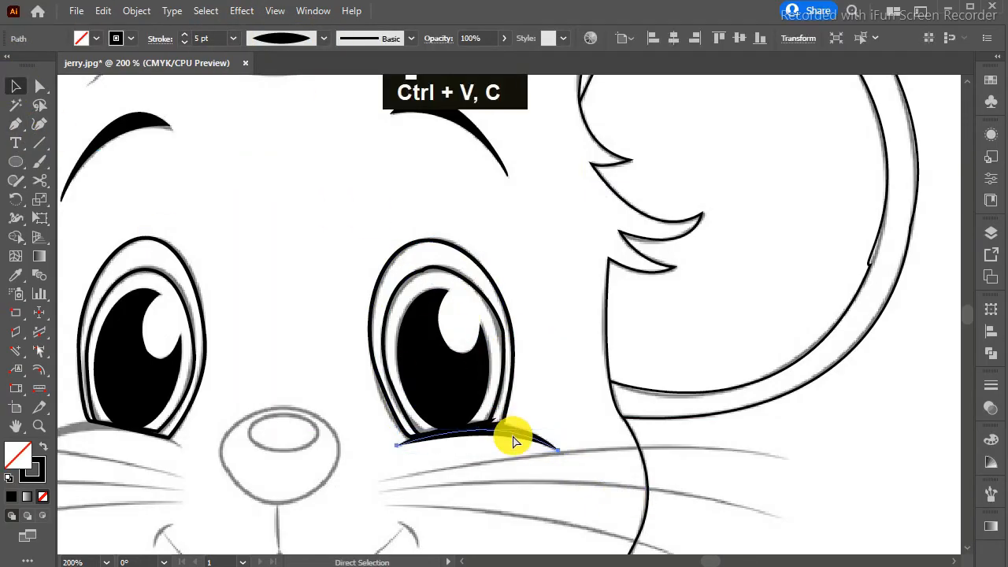
{"action": "key", "text": "ctrl+v"}
{"action": "left_click_drag", "start_coordinate": [539, 306], "coordinate": [160, 434]}
{"action": "double_click", "coordinate": [461, 561]}
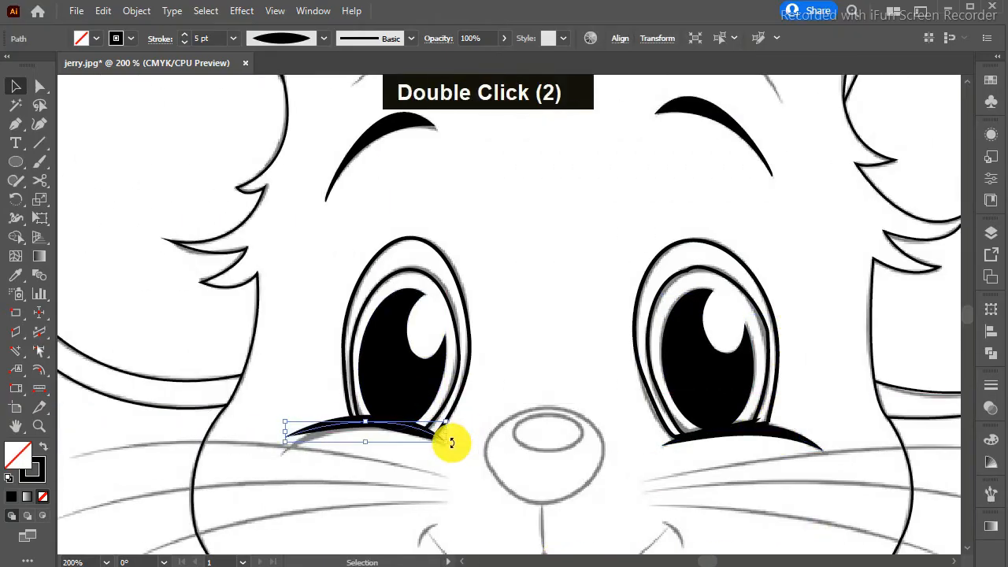
Lower, rotate and nudge the left lid line until it follows the sketched lid.
{"action": "left_click_drag", "start_coordinate": [397, 430], "coordinate": [385, 442]}
{"action": "key", "text": "Right"}
{"action": "key", "text": "Right"}
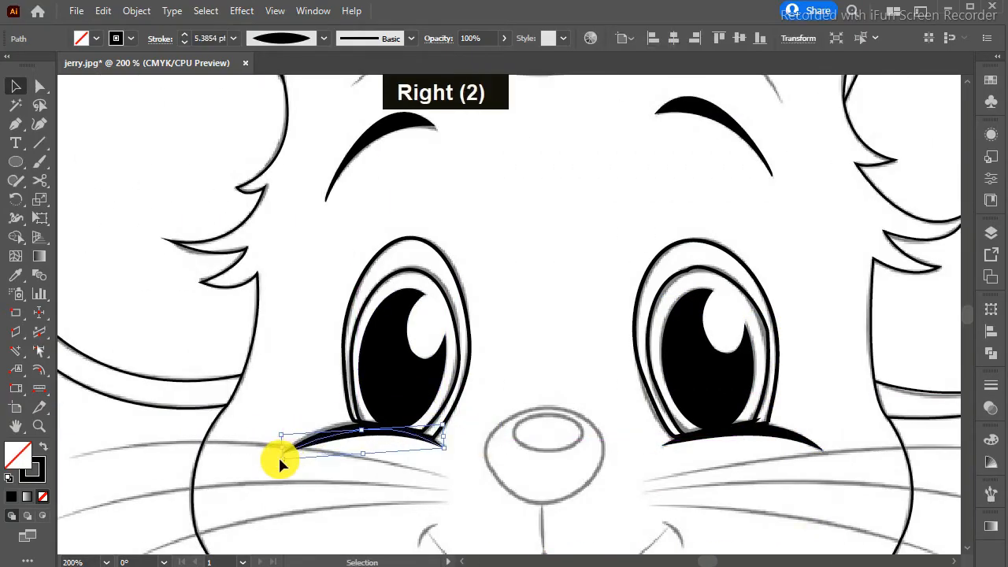
{"action": "key", "text": "Up"}
{"action": "left_click_drag", "start_coordinate": [450, 456], "coordinate": [454, 449]}
Trace the nose as a closed rounded outline with the Pen tool.
{"action": "key", "text": "ctrl+minus"}
{"action": "key", "text": "ctrl+minus"}
{"action": "key", "text": "ctrl+minus"}
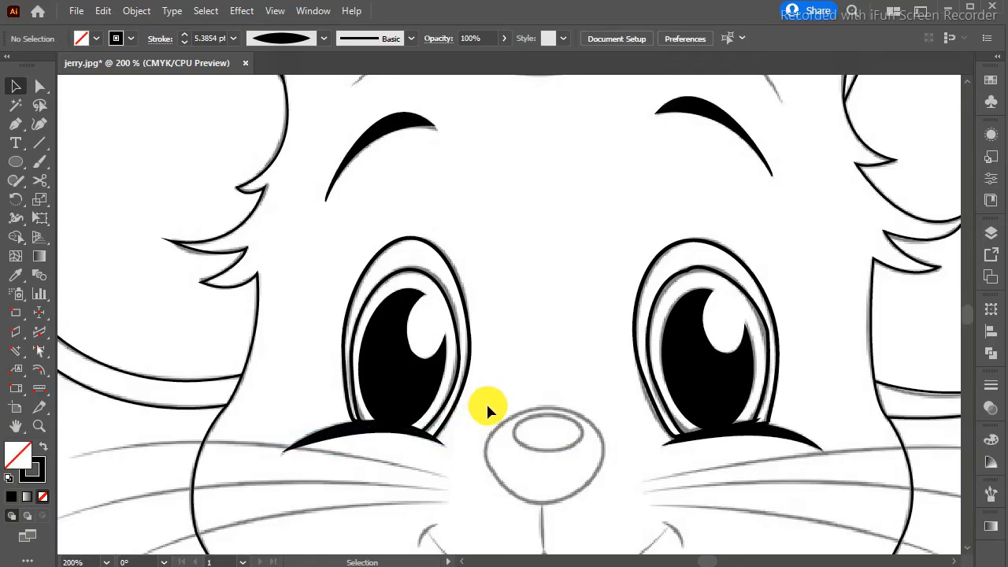
{"action": "key", "text": "ctrl+equal"}
{"action": "key", "text": "ctrl+equal"}
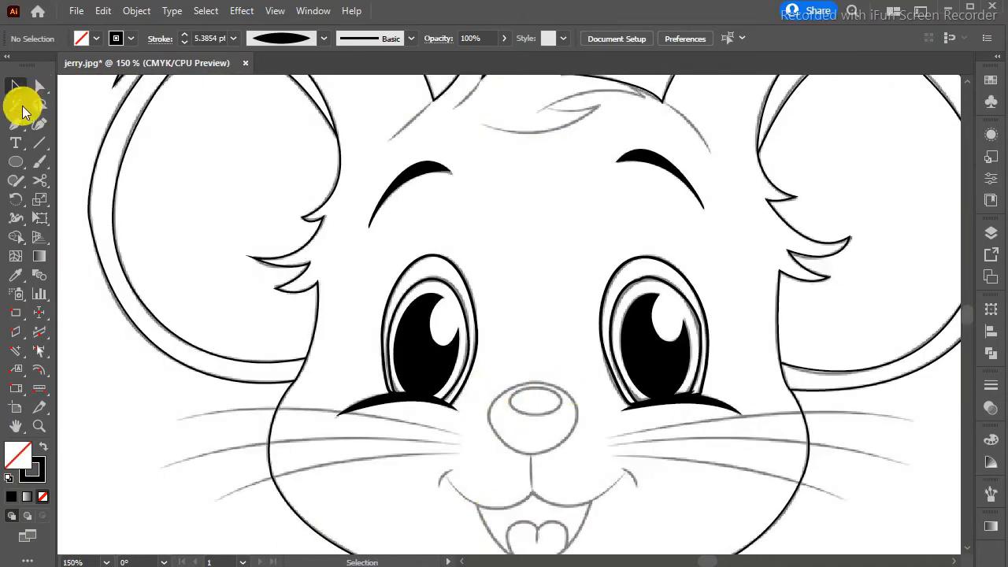
{"action": "left_click", "coordinate": [16, 124]}
{"action": "left_click", "coordinate": [535, 383]}
{"action": "mouse_move", "coordinate": [530, 453]}
{"action": "left_mouse_down"}
{"action": "mouse_move", "coordinate": [583, 467]}
{"action": "mouse_move", "coordinate": [564, 433]}
{"action": "left_mouse_up"}
{"action": "key", "text": "ctrl+z"}
{"action": "left_click", "coordinate": [490, 416]}
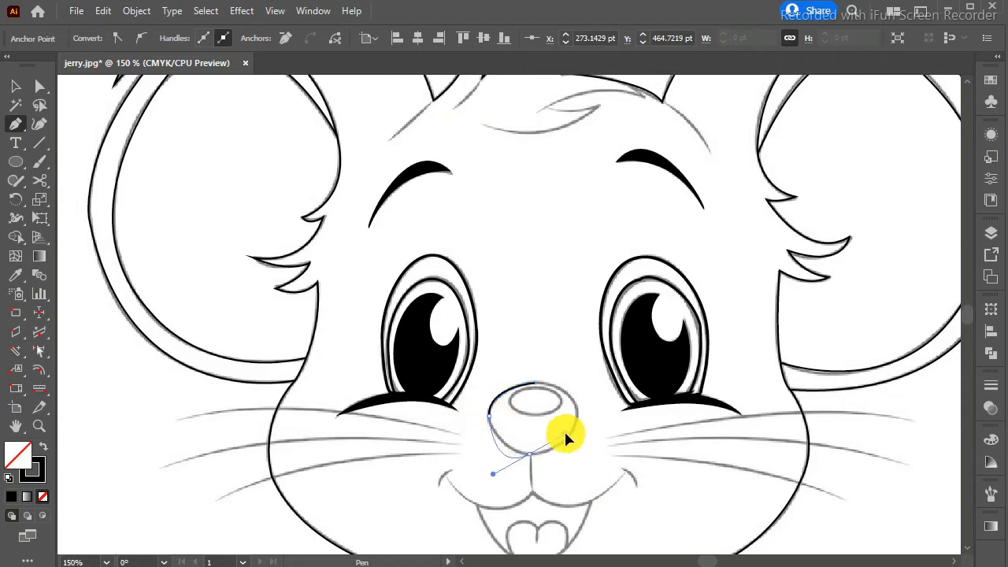
{"action": "left_click", "coordinate": [530, 454]}
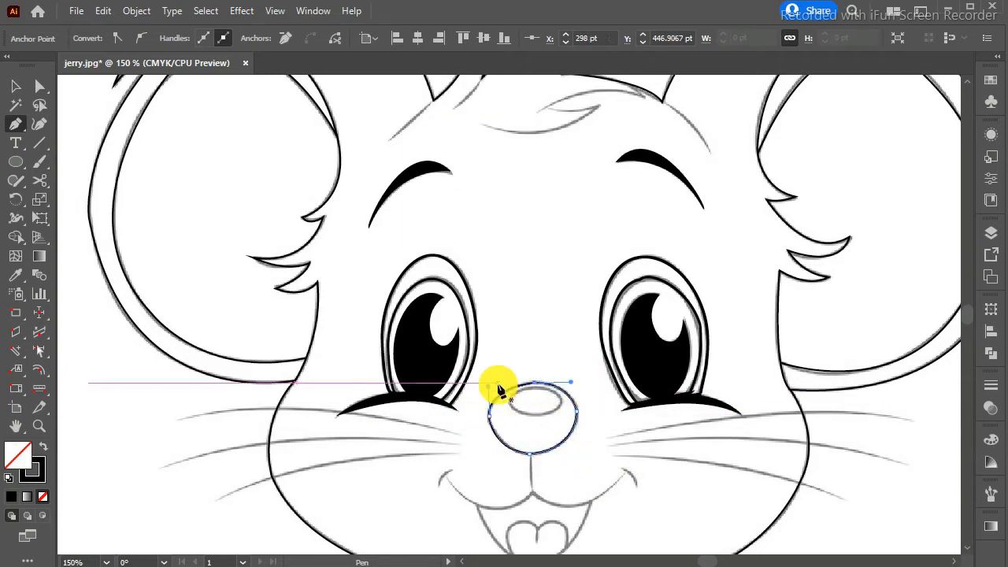
{"action": "left_click", "coordinate": [16, 87]}
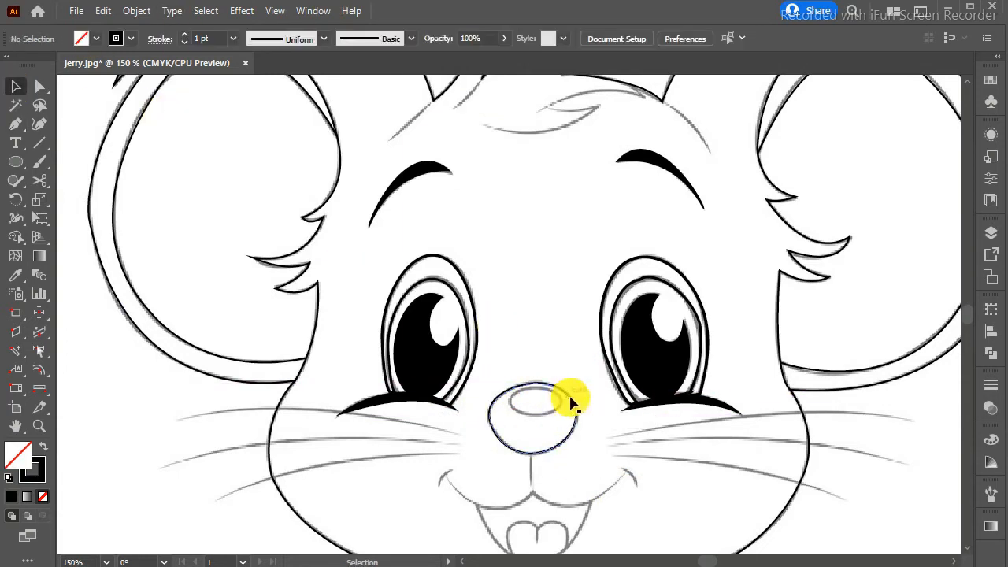
{"action": "left_click", "coordinate": [533, 256]}
Draw an ellipse over the sketched highlight inside the nose and nudge it down into line.
{"action": "mouse_move", "coordinate": [536, 400]}
{"action": "left_mouse_down"}
{"action": "mouse_move", "coordinate": [590, 401]}
{"action": "mouse_move", "coordinate": [557, 421]}
{"action": "mouse_move", "coordinate": [561, 412]}
{"action": "left_mouse_up"}
{"action": "key", "text": "v"}
{"action": "double_click", "coordinate": [302, 197]}
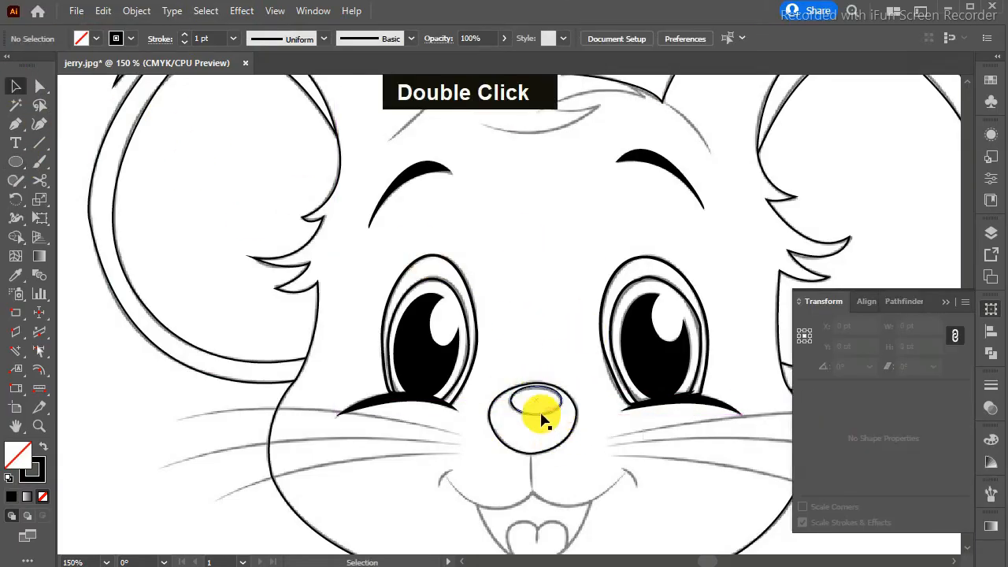
{"action": "left_click", "coordinate": [540, 414]}
{"action": "key", "text": "Down"}
{"action": "left_click", "coordinate": [531, 312]}
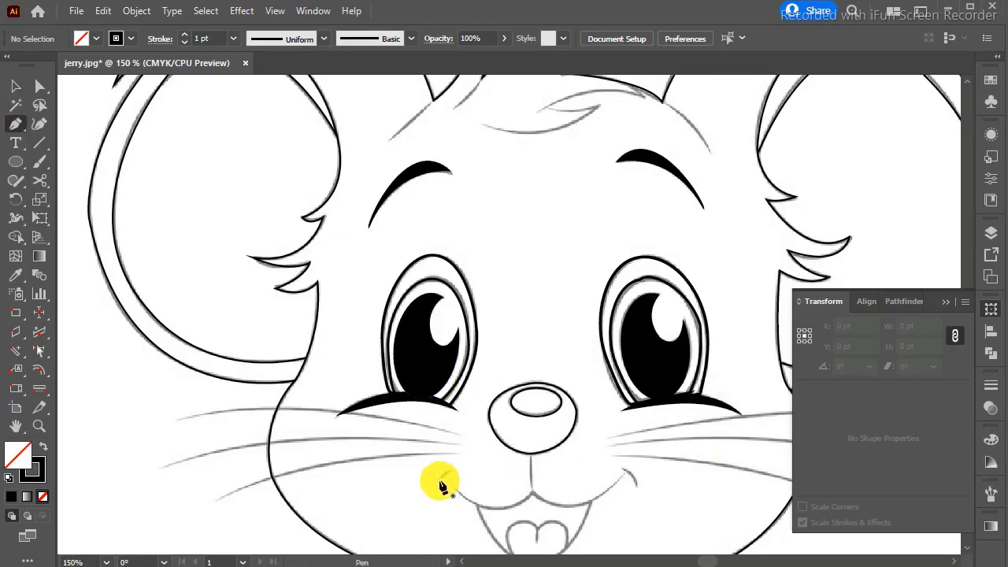
Trace the open mouth as a closed Pen path with a curved bottom and a peak in the middle of the upper lip.
{"action": "left_click", "coordinate": [476, 506]}
{"action": "double_click", "coordinate": [966, 547]}
{"action": "left_click_drag", "start_coordinate": [590, 448], "coordinate": [633, 408]}
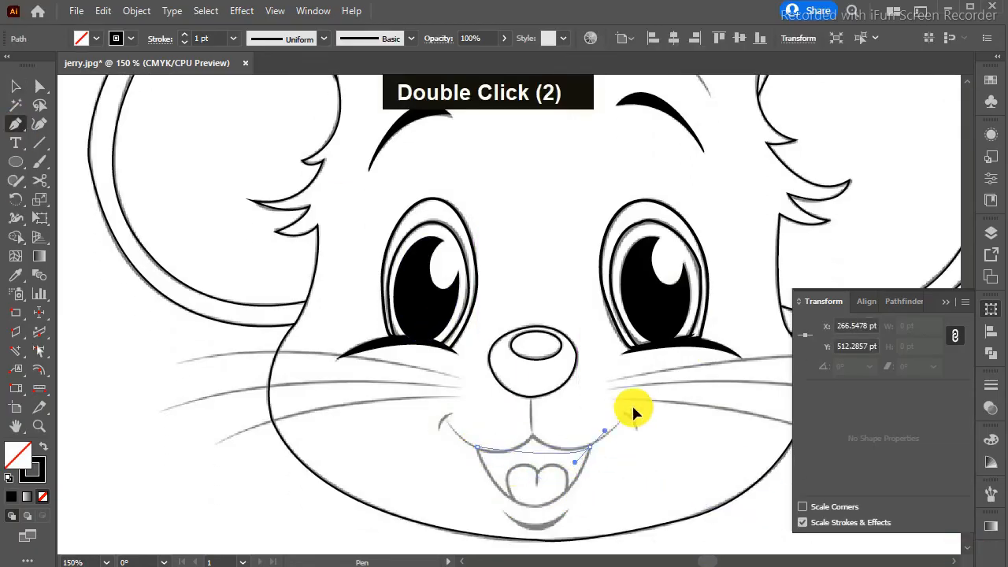
{"action": "left_click_drag", "start_coordinate": [645, 311], "coordinate": [646, 310]}
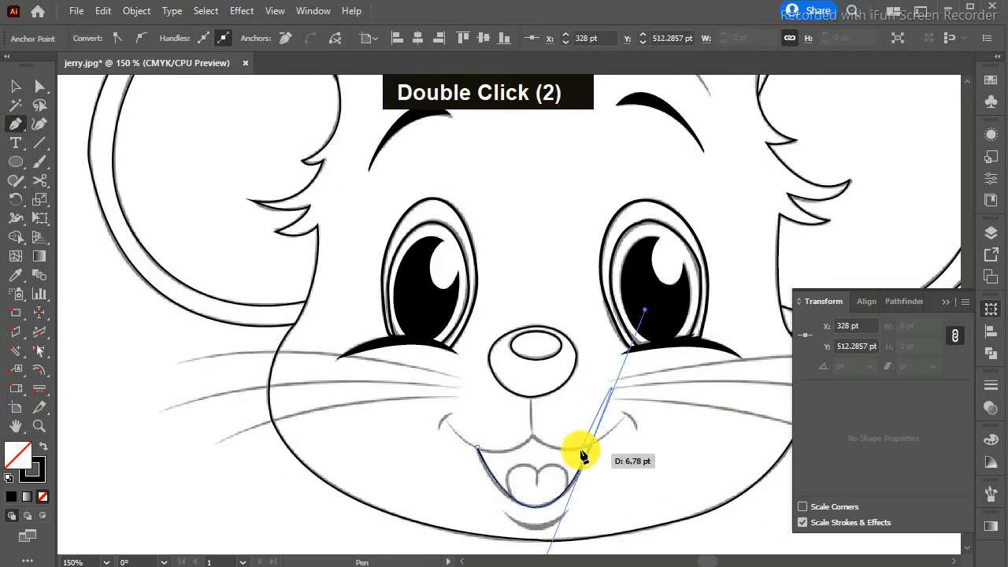
{"action": "key", "text": "Return"}
{"action": "left_click_drag", "start_coordinate": [532, 435], "coordinate": [500, 414]}
{"action": "key", "text": "ctrl+z"}
{"action": "left_click", "coordinate": [590, 447]}
{"action": "left_click", "coordinate": [533, 437]}
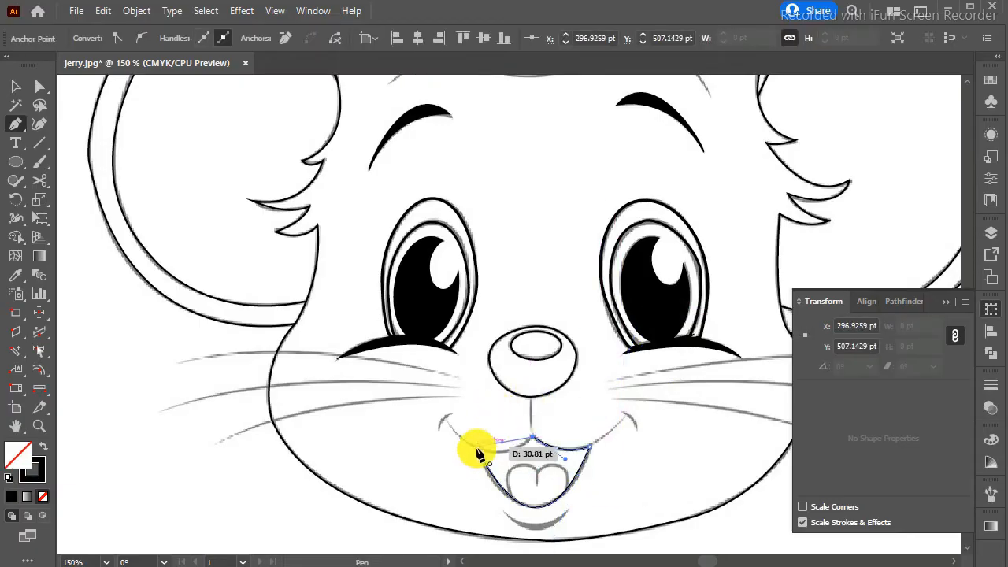
{"action": "key", "text": "ctrl+plus"}
{"action": "key", "text": "ctrl+plus"}
{"action": "key", "text": "Delete"}
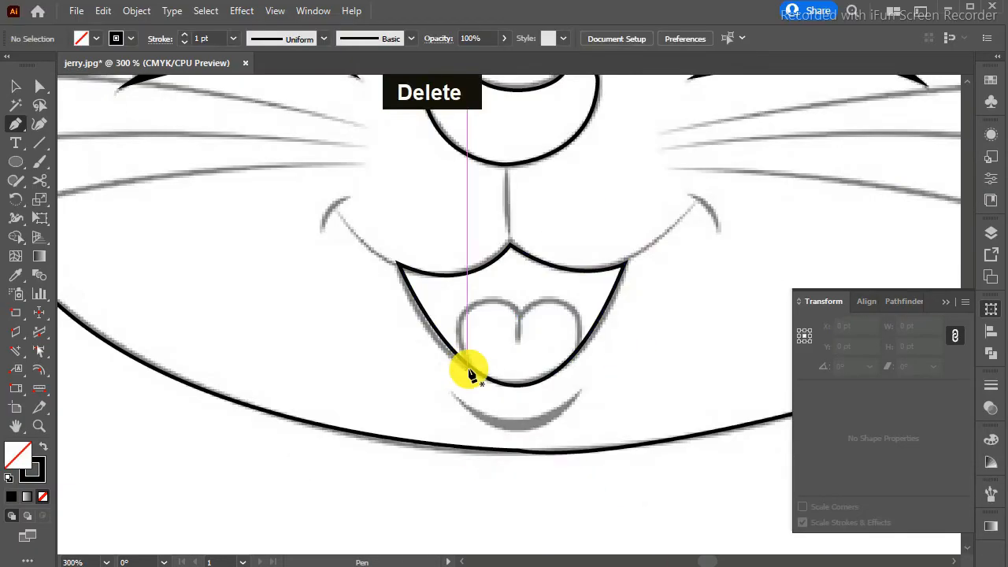
Trace the two-lobed tongue inside the mouth with the Pen tool and end the path at the mouth's lower edge.
{"action": "left_click", "coordinate": [467, 364]}
{"action": "left_click_drag", "start_coordinate": [504, 280], "coordinate": [504, 280]}
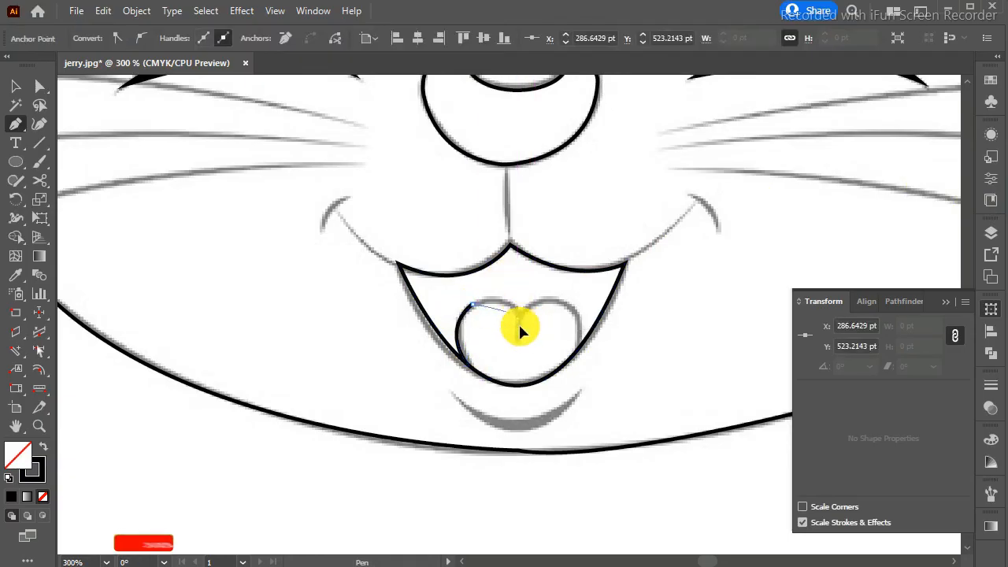
{"action": "left_click_drag", "start_coordinate": [517, 317], "coordinate": [537, 285]}
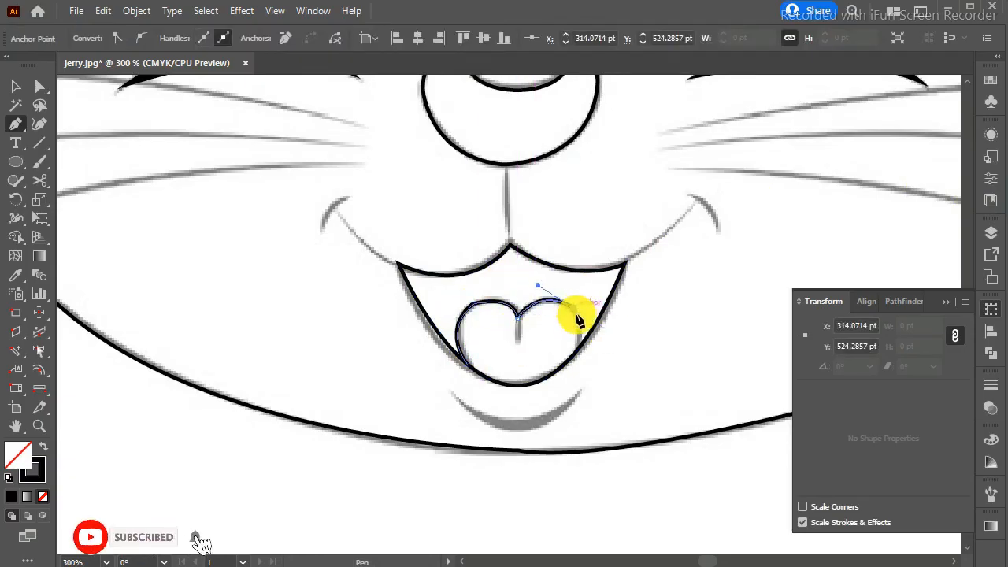
{"action": "left_click", "coordinate": [577, 318]}
{"action": "left_click_drag", "start_coordinate": [571, 361], "coordinate": [533, 385]}
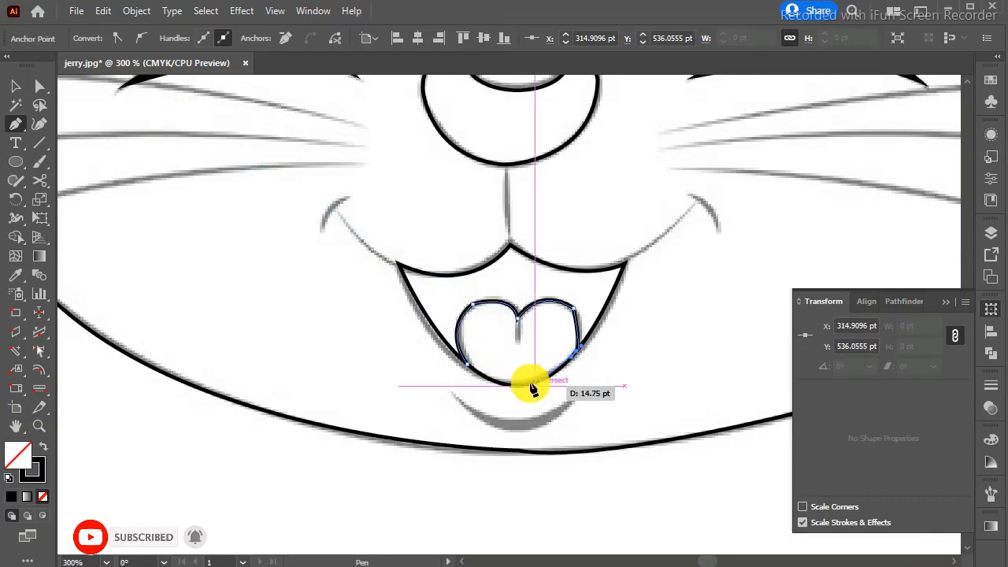
{"action": "left_click_drag", "start_coordinate": [468, 364], "coordinate": [450, 352]}
{"action": "key", "text": "ctrl+z"}
{"action": "key", "text": "Return"}
Adjust the lower curve of the mouth outline with the Direct Selection tool to follow the sketch.
{"action": "left_click", "coordinate": [39, 85]}
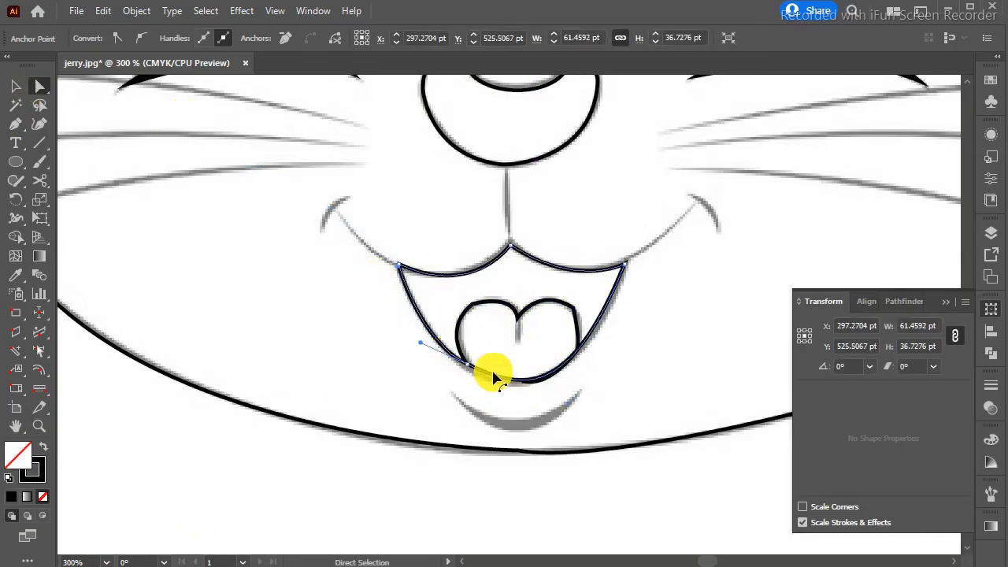
{"action": "left_click_drag", "start_coordinate": [493, 378], "coordinate": [488, 383]}
{"action": "key", "text": "ctrl+z"}
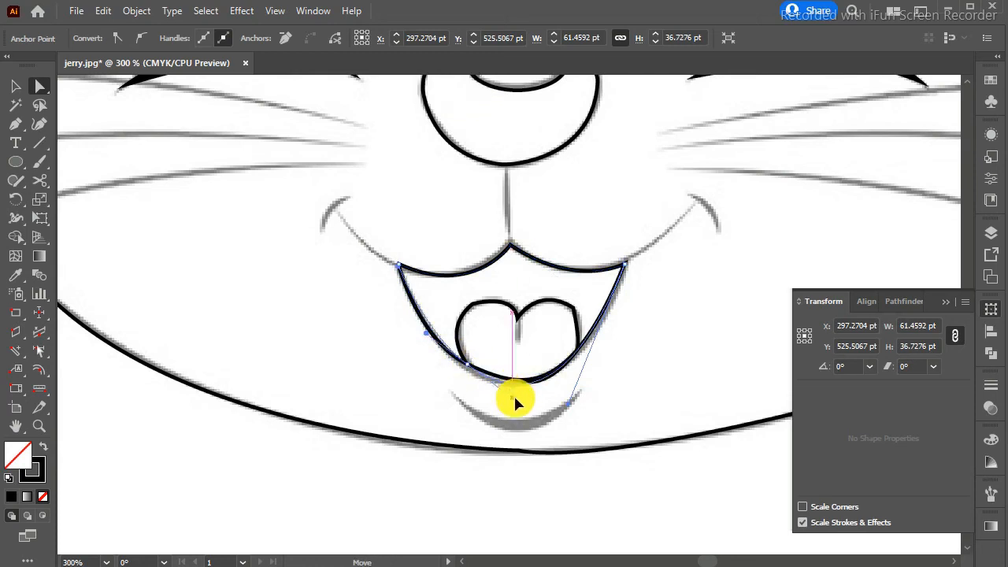
{"action": "left_click", "coordinate": [677, 323]}
Draw the left smile line from the mouth corner up to the cheek with the Pen tool and apply a tapered width profile.
{"action": "left_click", "coordinate": [16, 124]}
{"action": "left_click_drag", "start_coordinate": [398, 266], "coordinate": [352, 228]}
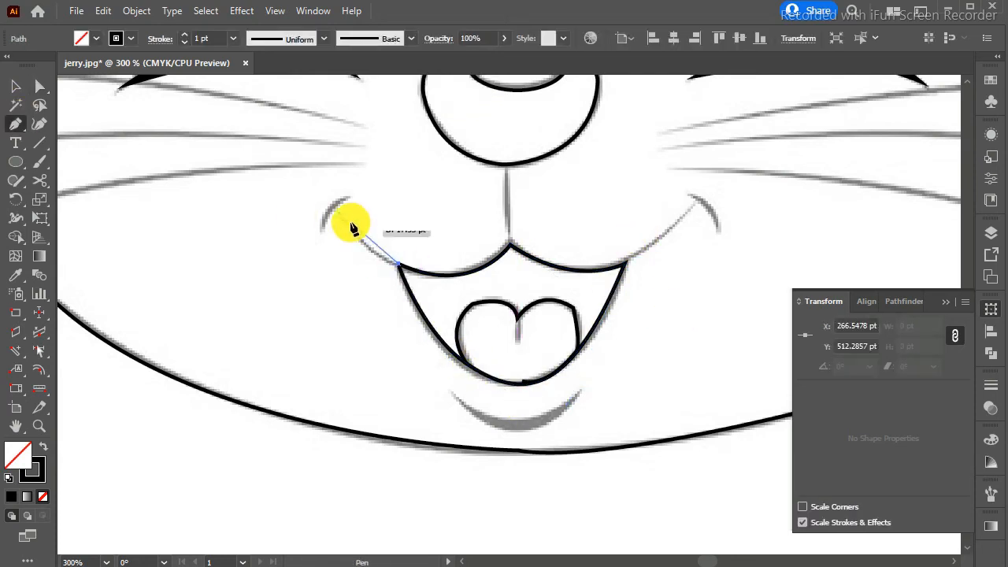
{"action": "left_click_drag", "start_coordinate": [340, 163], "coordinate": [301, 158]}
{"action": "left_click", "coordinate": [17, 87]}
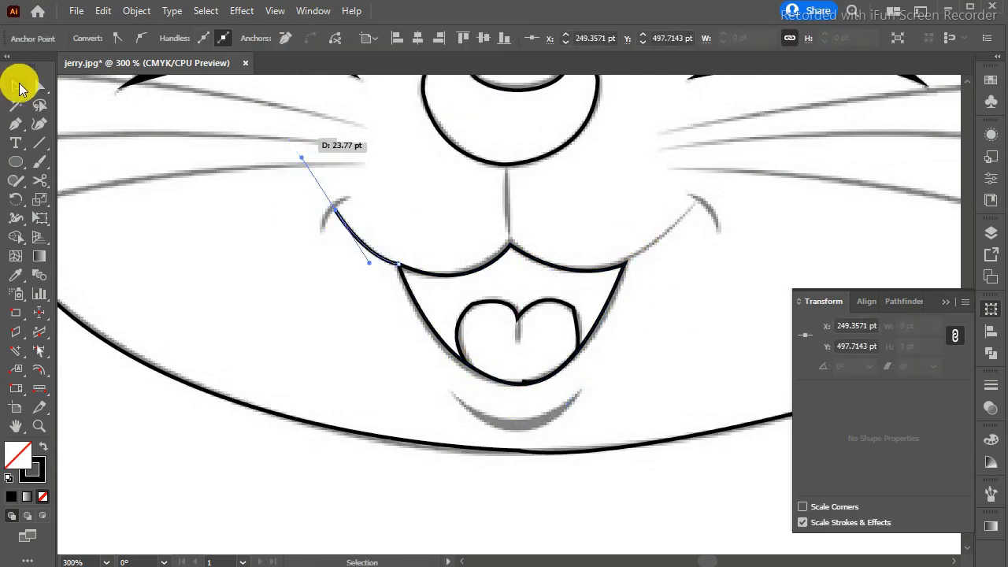
{"action": "left_click", "coordinate": [306, 36]}
{"action": "left_click", "coordinate": [299, 136]}
{"action": "left_click", "coordinate": [304, 260]}
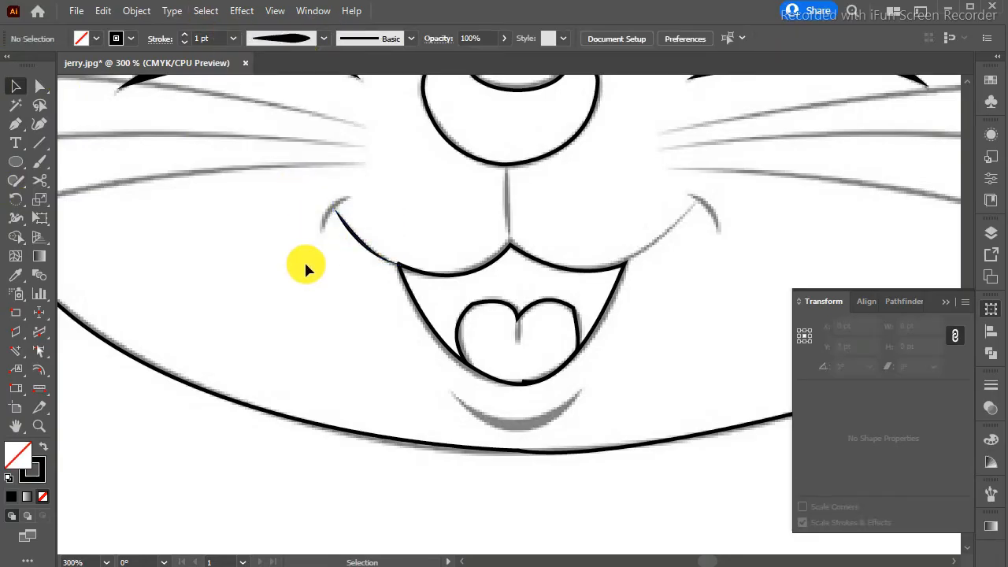
{"action": "left_click", "coordinate": [323, 38]}
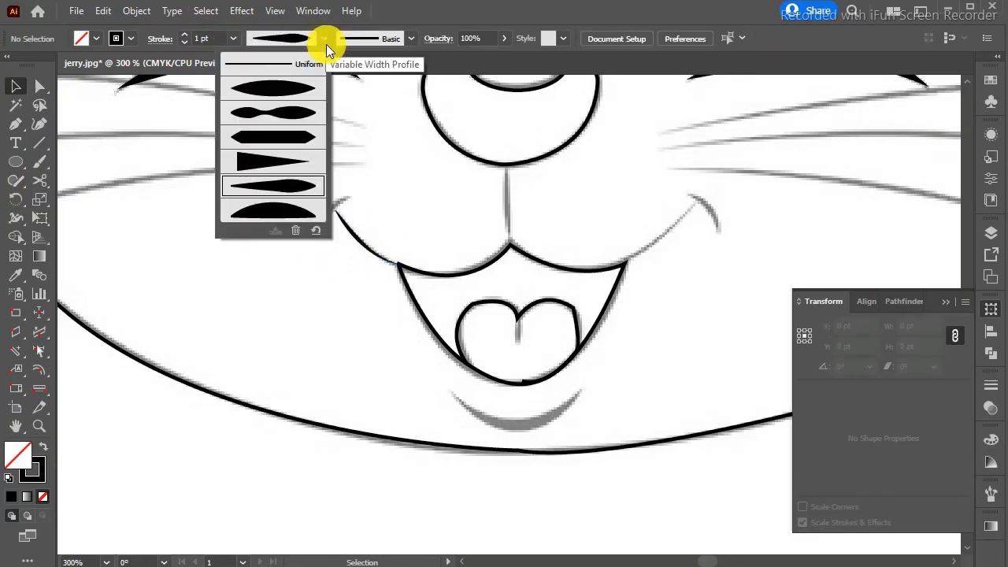
{"action": "left_click", "coordinate": [293, 262]}
Reflect the left smile line and rotate it back along the sketched curve.
{"action": "right_click", "coordinate": [358, 247]}
{"action": "mouse_move", "coordinate": [425, 533]}
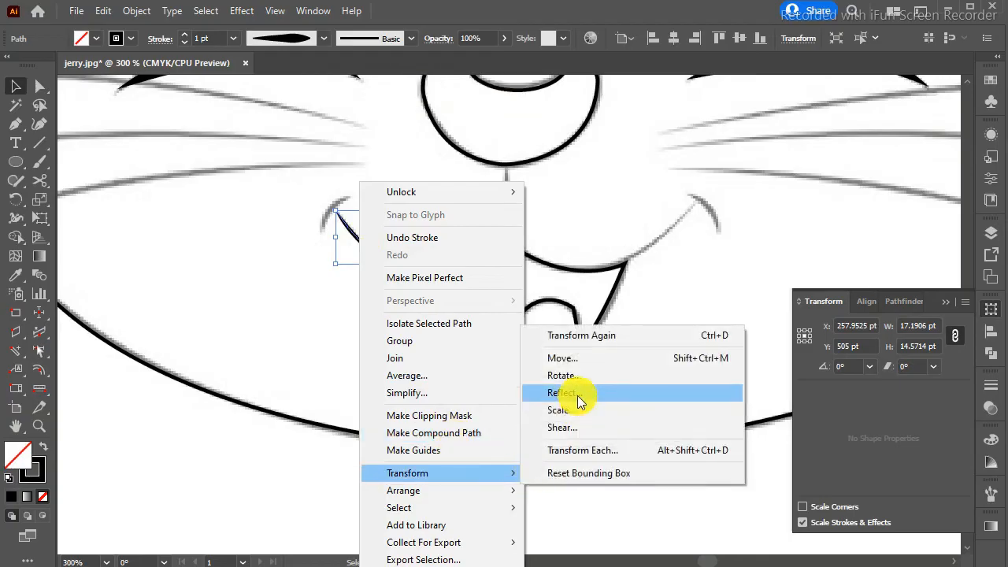
{"action": "left_click", "coordinate": [574, 398]}
{"action": "left_click", "coordinate": [863, 375]}
{"action": "left_click_drag", "start_coordinate": [405, 207], "coordinate": [404, 276]}
Paste a copy of the left smile line, reflect it across the vertical axis and place it at the right mouth corner.
{"action": "left_click", "coordinate": [278, 321]}
{"action": "key", "text": "ctrl+v"}
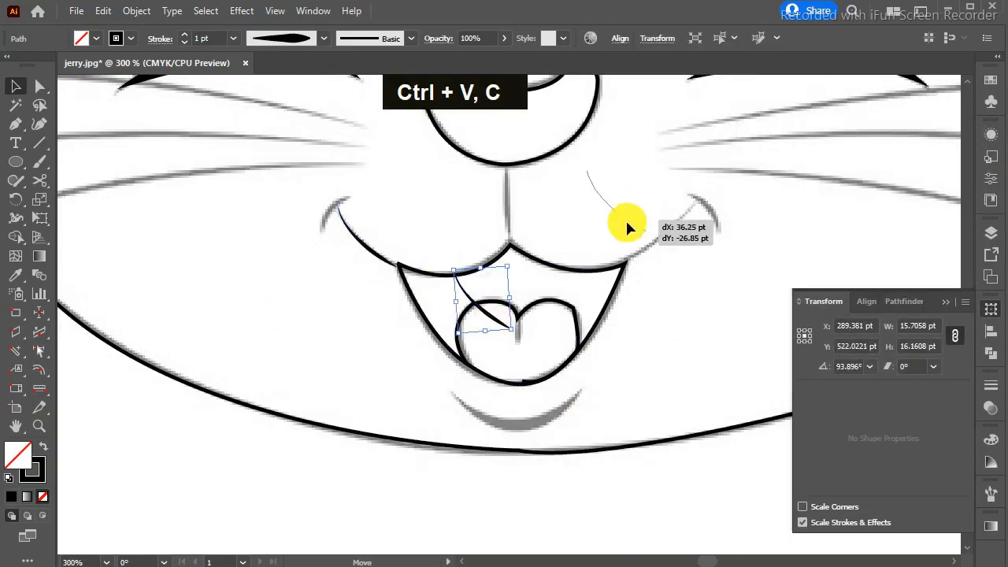
{"action": "right_click", "coordinate": [622, 227]}
{"action": "mouse_move", "coordinate": [756, 534]}
{"action": "left_click", "coordinate": [854, 392]}
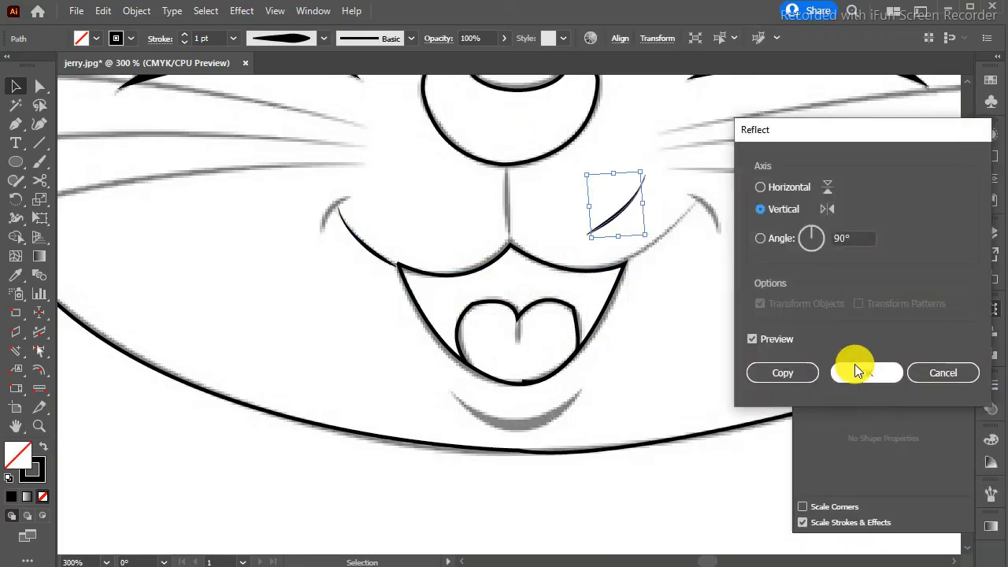
{"action": "left_click", "coordinate": [863, 373]}
{"action": "left_click_drag", "start_coordinate": [664, 235], "coordinate": [660, 230]}
{"action": "key", "text": "Down"}
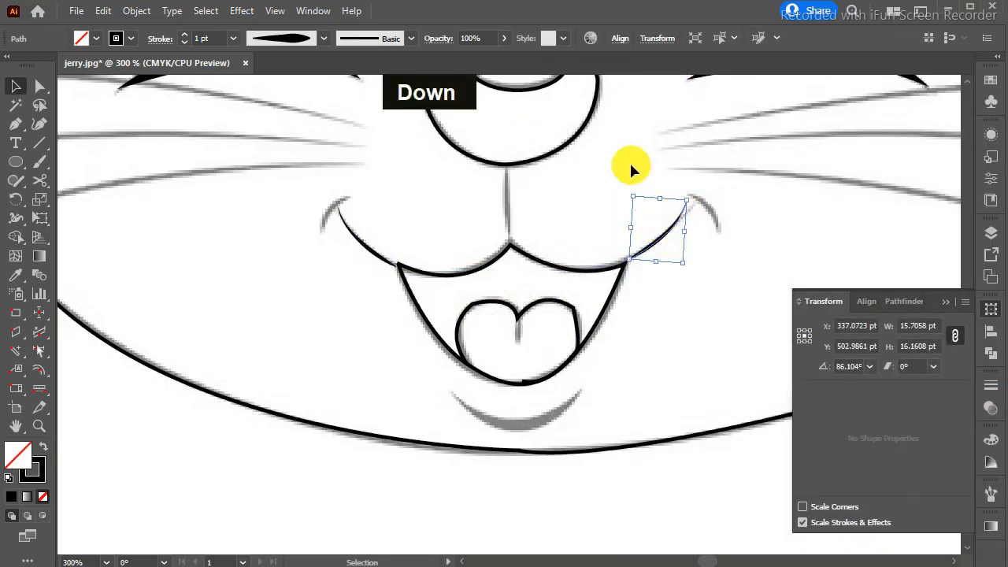
Extend the upper end of the right smile line with the Direct Selection tool to meet the sketched cheek mark.
{"action": "key", "text": "a"}
{"action": "left_click", "coordinate": [687, 208]}
{"action": "key", "text": "Right"}
{"action": "key", "text": "Right"}
{"action": "key", "text": "Left"}
{"action": "left_click", "coordinate": [700, 204]}
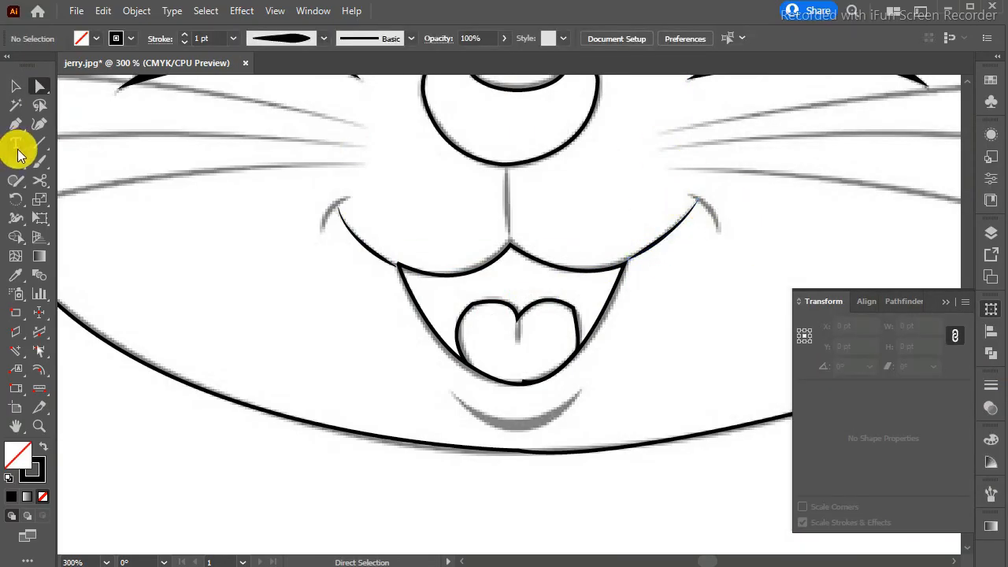
Trace the short curved left cheek mark with the Pen tool and apply a tapered width profile.
{"action": "left_click", "coordinate": [321, 234]}
{"action": "left_click_drag", "start_coordinate": [348, 199], "coordinate": [367, 198]}
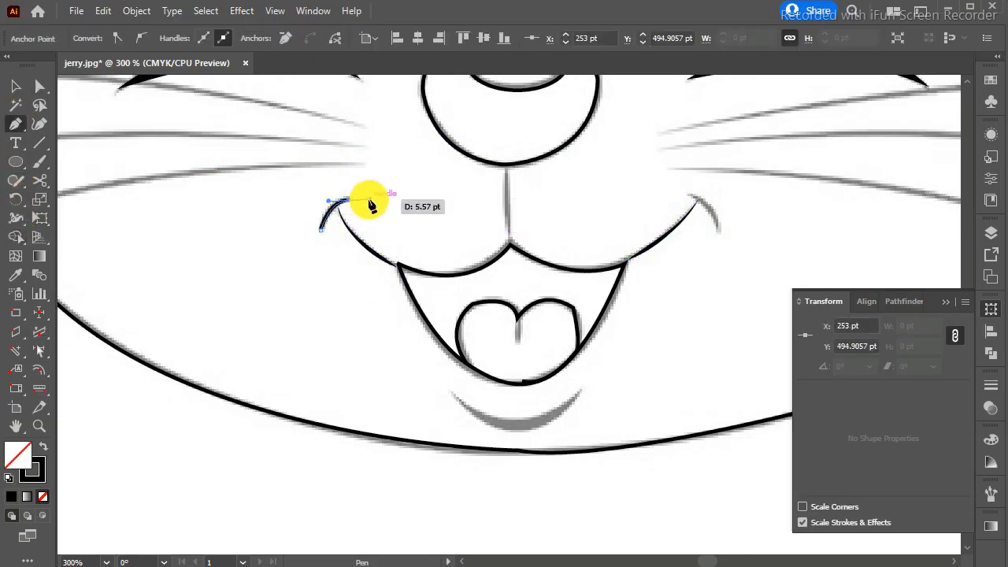
{"action": "key", "text": "Return"}
{"action": "left_click", "coordinate": [16, 85]}
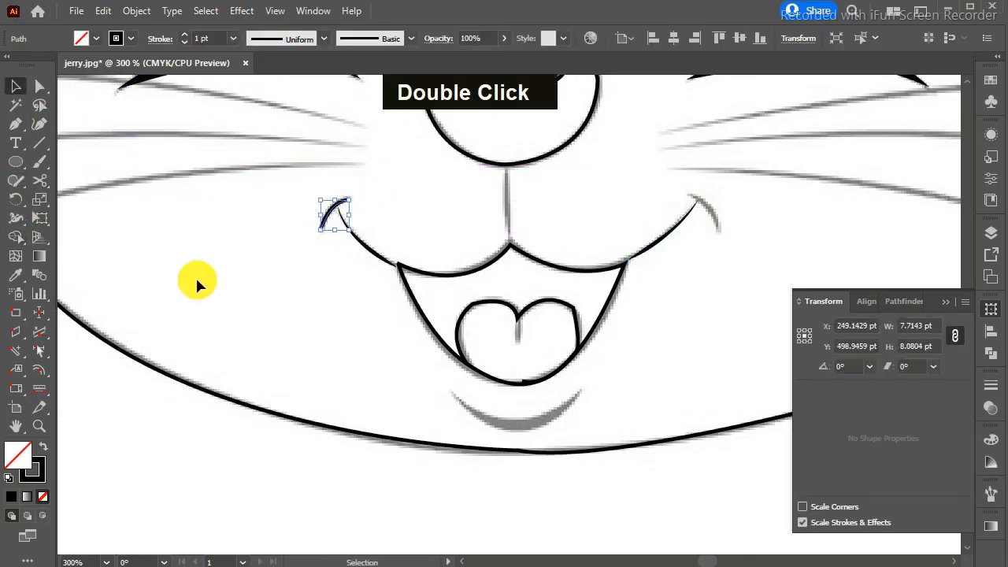
{"action": "left_click", "coordinate": [323, 38]}
{"action": "left_click", "coordinate": [292, 85]}
Duplicate the left cheek mark and place a mirrored copy over the sketched mark at the right cheek.
{"action": "key", "text": "ctrl+c"}
{"action": "key", "text": "ctrl+v"}
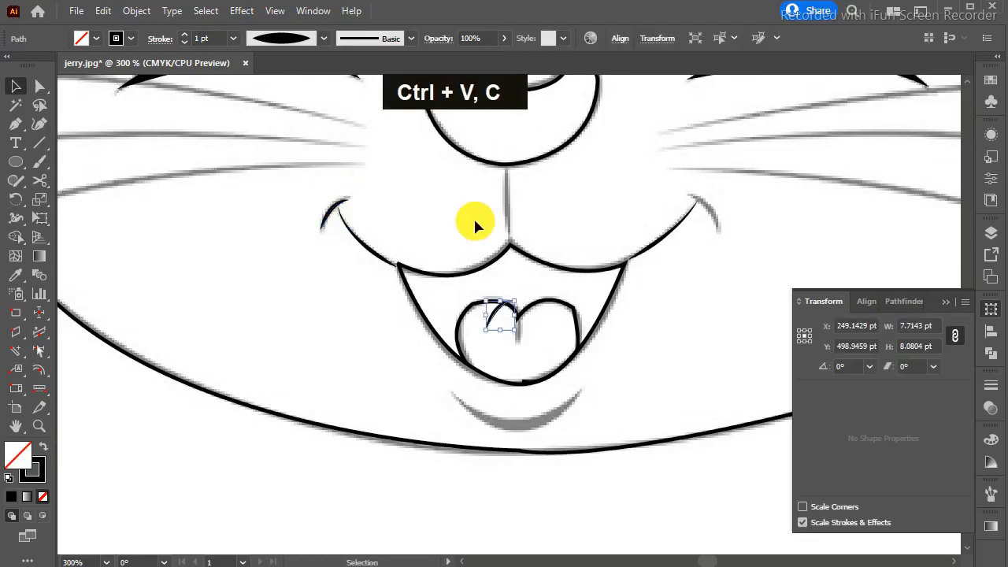
{"action": "mouse_move", "coordinate": [495, 315]}
{"action": "left_mouse_down"}
{"action": "mouse_move", "coordinate": [738, 207]}
{"action": "mouse_move", "coordinate": [682, 235]}
{"action": "mouse_move", "coordinate": [732, 238]}
{"action": "left_mouse_up"}
{"action": "left_click", "coordinate": [797, 218]}
Draw the line connecting the nose to the upper lip with the Pen tool and apply a tapered width profile.
{"action": "key", "text": "ctrl+minus"}
{"action": "key", "text": "ctrl+minus"}
{"action": "key", "text": "ctrl+minus"}
{"action": "key", "text": "ctrl+minus"}
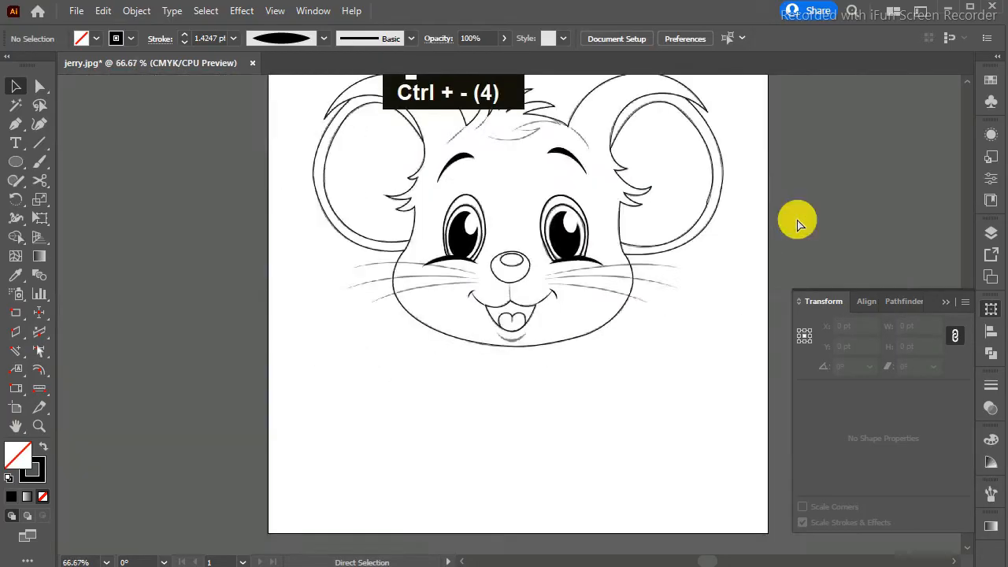
{"action": "key", "text": "ctrl+equal"}
{"action": "key", "text": "ctrl+equal"}
{"action": "key", "text": "ctrl+equal"}
{"action": "key", "text": "p"}
{"action": "left_click", "coordinate": [508, 218]}
{"action": "left_click", "coordinate": [511, 268]}
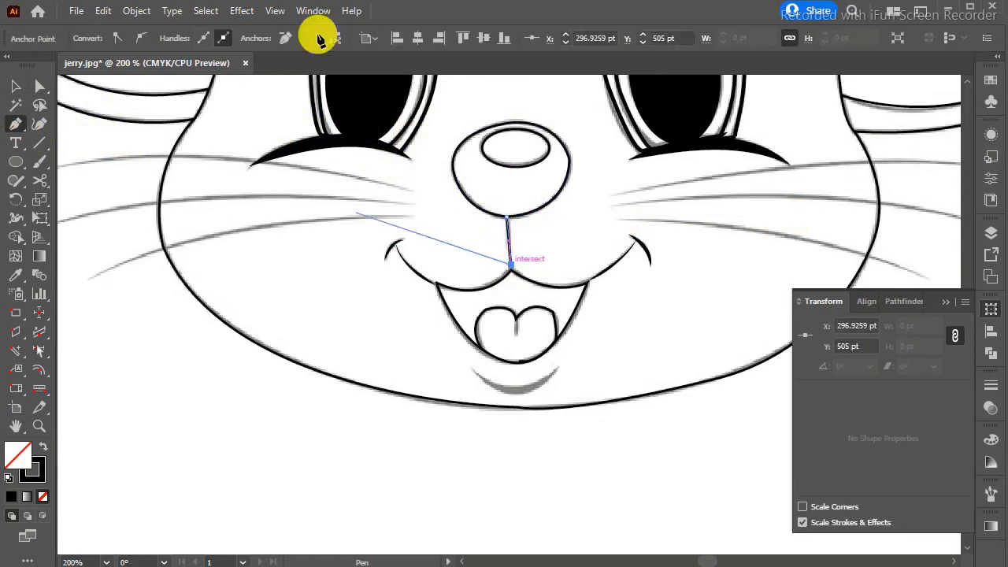
{"action": "left_click", "coordinate": [16, 86]}
{"action": "left_click", "coordinate": [450, 236]}
{"action": "left_click", "coordinate": [510, 244]}
{"action": "left_click", "coordinate": [322, 38]}
{"action": "left_click", "coordinate": [296, 79]}
{"action": "left_click", "coordinate": [352, 355]}
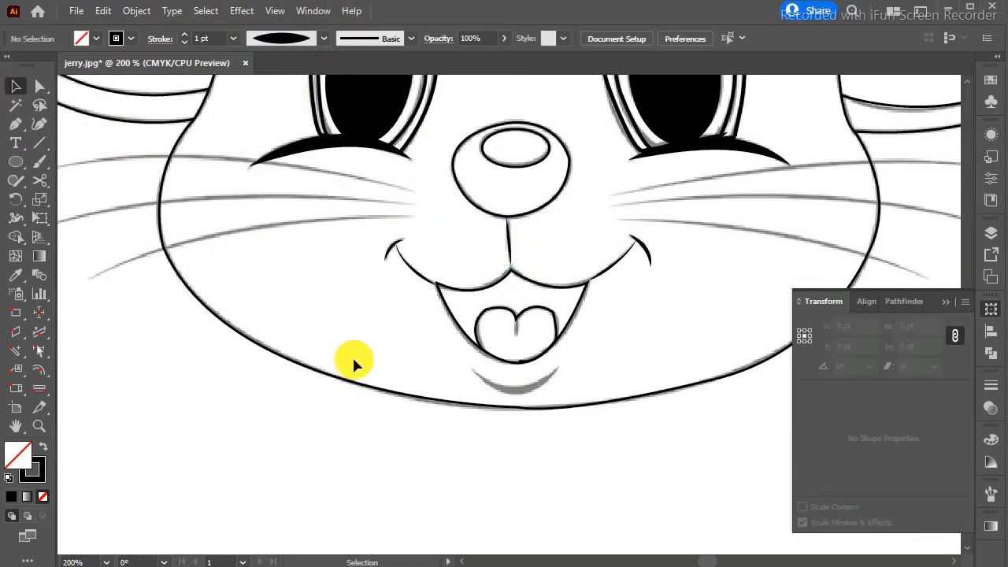
Trace the curved chin mark below the mouth with the Pen tool and give it a tapered width profile and 4 pt stroke.
{"action": "key", "text": "p"}
{"action": "left_click_drag", "start_coordinate": [472, 369], "coordinate": [559, 372]}
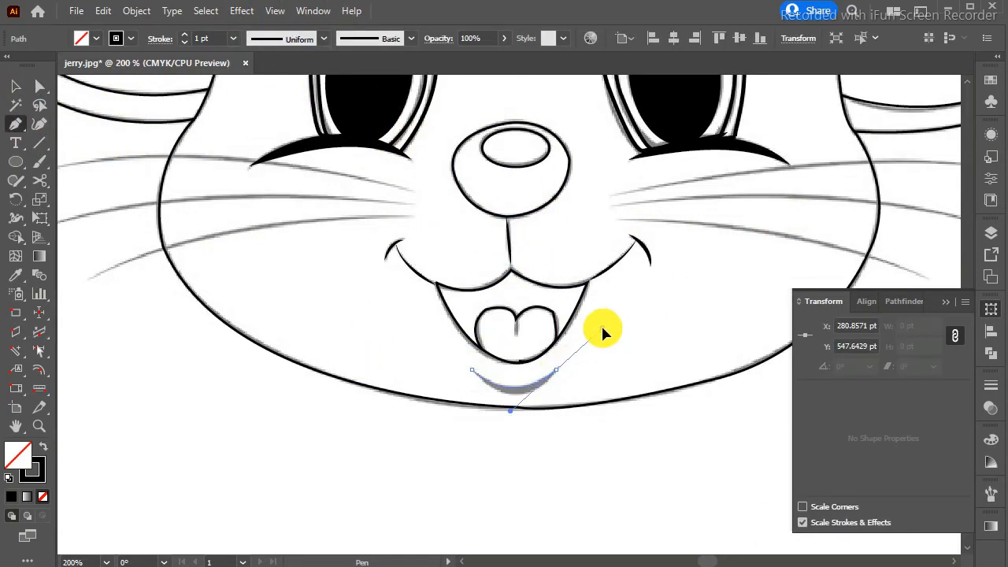
{"action": "left_click_drag", "start_coordinate": [600, 323], "coordinate": [599, 326]}
{"action": "key", "text": "v"}
{"action": "left_click", "coordinate": [323, 38]}
{"action": "left_click", "coordinate": [288, 79]}
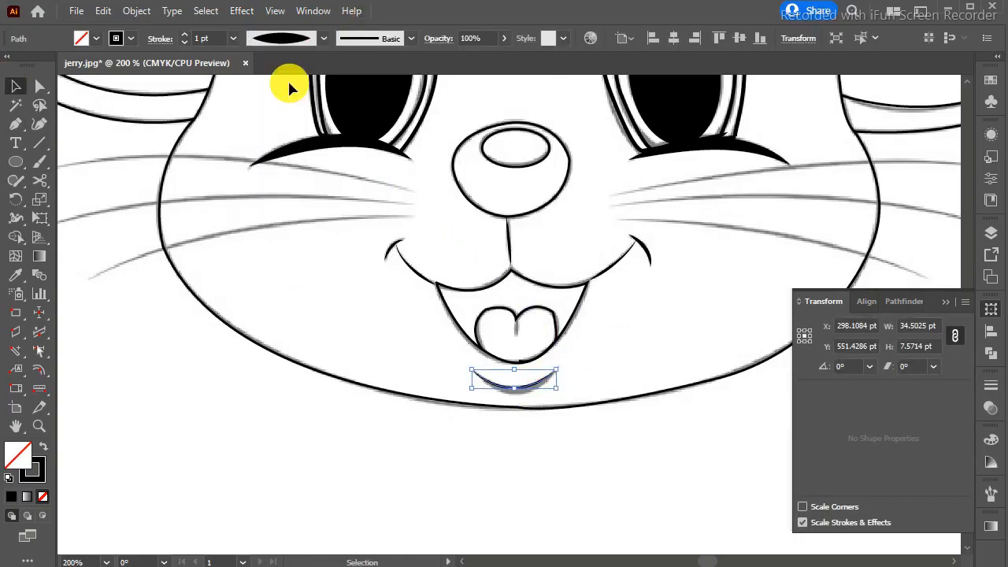
{"action": "left_click", "coordinate": [233, 38]}
{"action": "left_click", "coordinate": [275, 142]}
{"action": "left_click", "coordinate": [233, 38]}
{"action": "left_click", "coordinate": [264, 159]}
{"action": "left_click", "coordinate": [282, 345]}
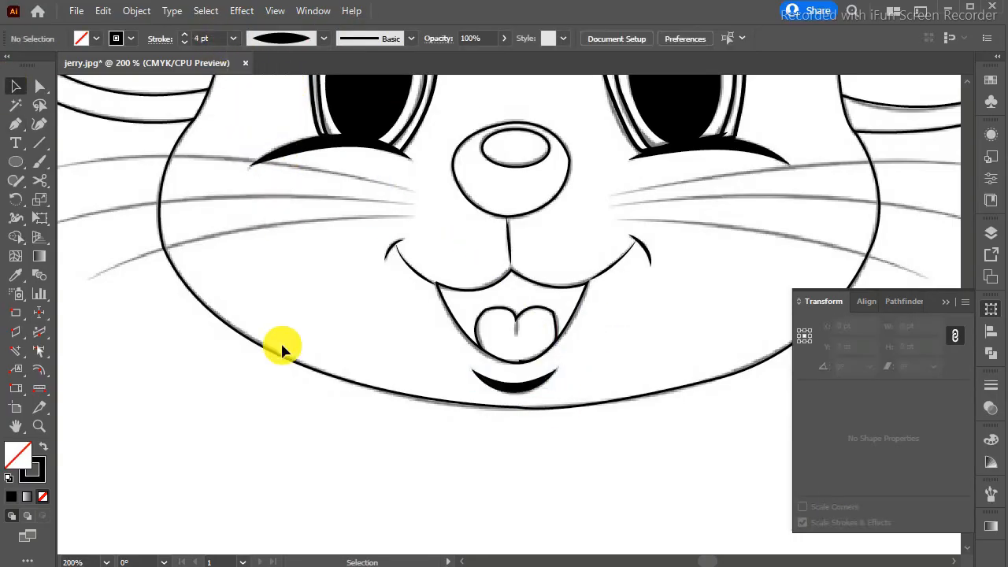
Put away the floating Transform panel to free the canvas.
{"action": "key", "text": "ctrl+minus"}
{"action": "key", "text": "ctrl+minus"}
{"action": "key", "text": "ctrl+minus"}
{"action": "key", "text": "ctrl+minus"}
{"action": "key", "text": "ctrl+equal"}
{"action": "key", "text": "ctrl+equal"}
{"action": "key", "text": "ctrl+equal"}
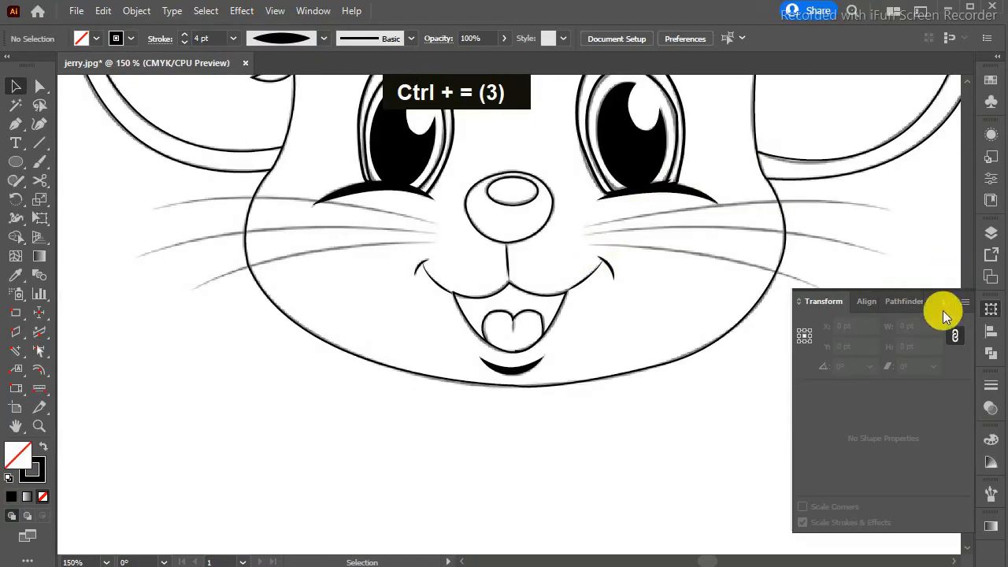
{"action": "left_click", "coordinate": [946, 302]}
Trace the upper forehead hair strand with the Pen tool and give it a tapered width profile and 2 pt stroke.
{"action": "scroll", "coordinate": [961, 83], "scroll_direction": "up", "scroll_amount": 5}
{"action": "key", "text": "ctrl+equal"}
{"action": "key", "text": "ctrl+equal"}
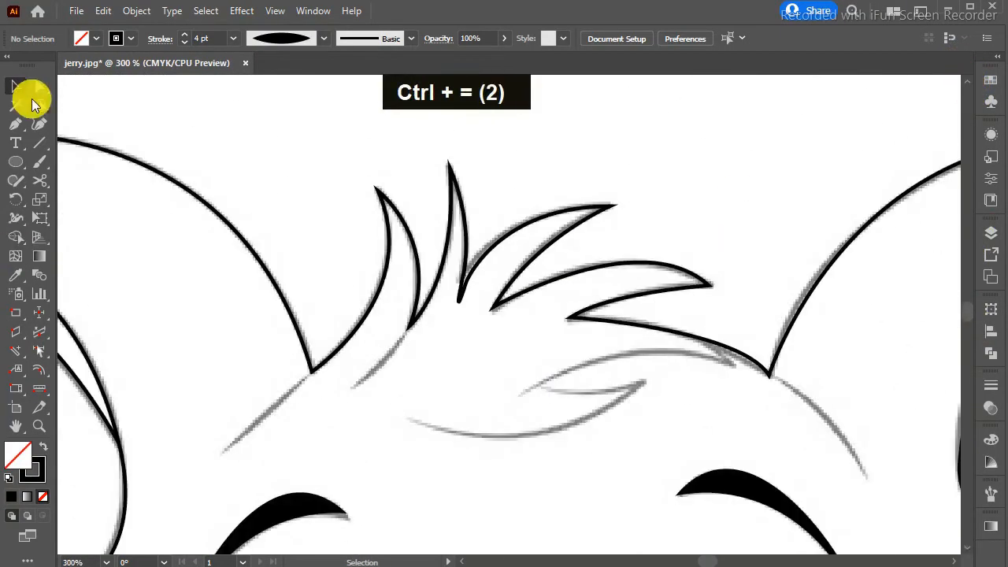
{"action": "left_click", "coordinate": [16, 124]}
{"action": "left_click", "coordinate": [731, 364]}
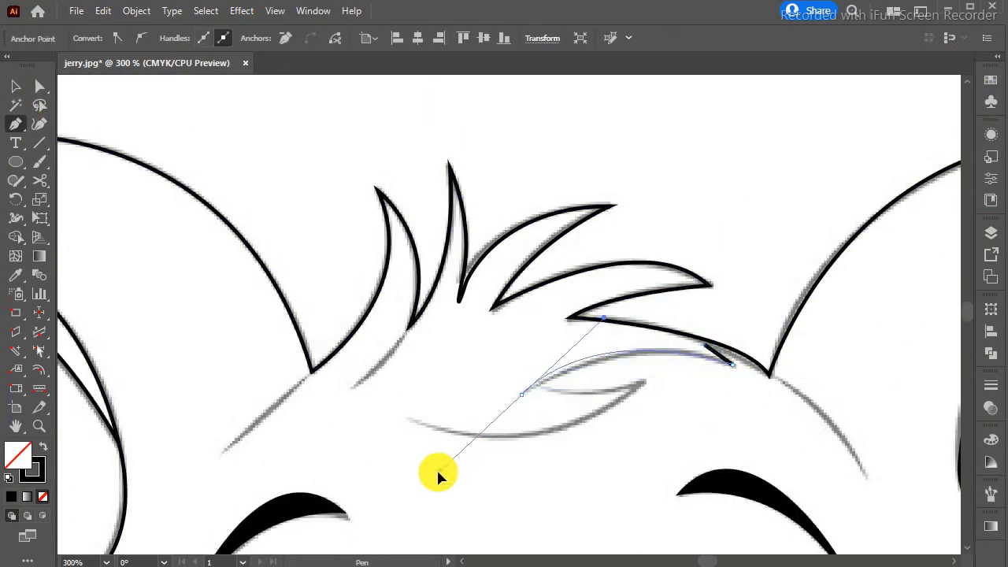
{"action": "key", "text": "Return"}
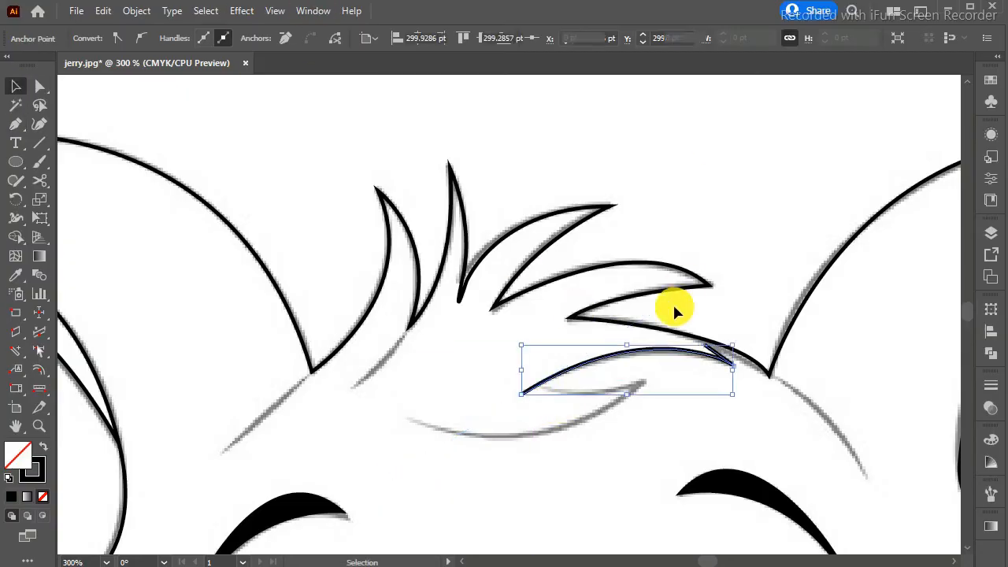
{"action": "left_click", "coordinate": [325, 38]}
{"action": "left_click", "coordinate": [290, 74]}
{"action": "left_click", "coordinate": [233, 38]}
{"action": "left_click", "coordinate": [257, 122]}
{"action": "left_click", "coordinate": [726, 151]}
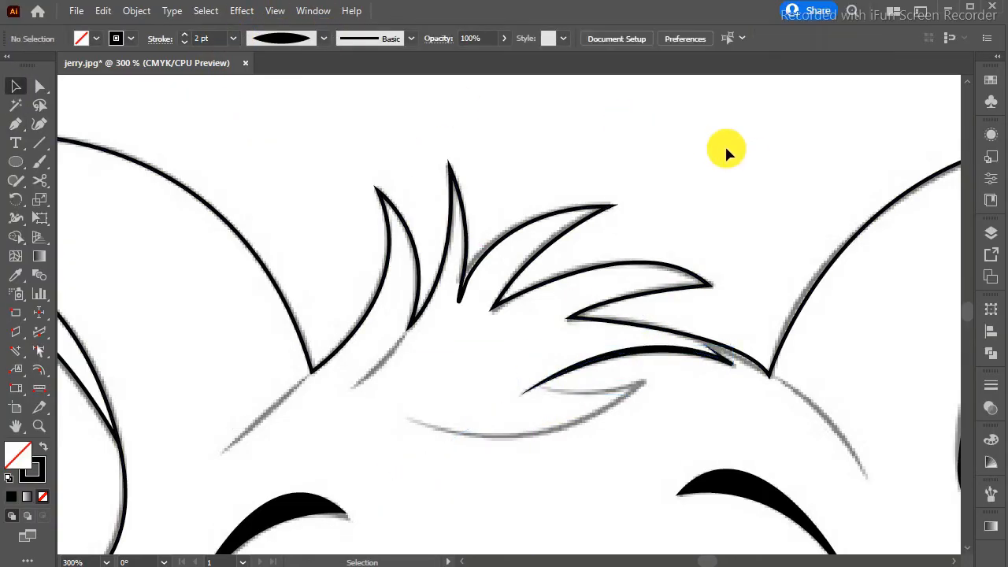
Nudge the hooked right end of the upper forehead strand upward with the Direct Selection tool.
{"action": "left_click", "coordinate": [713, 346]}
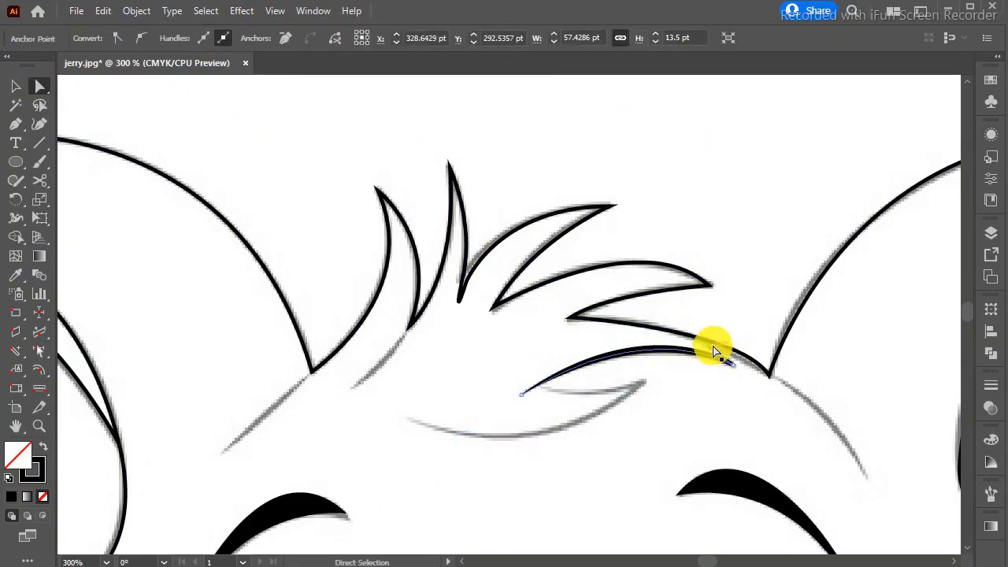
{"action": "left_click", "coordinate": [710, 349]}
{"action": "key", "text": "Up"}
Try to reshape the hair outline curve just above the forehead strand with the Direct Selection tool.
{"action": "left_click", "coordinate": [745, 355]}
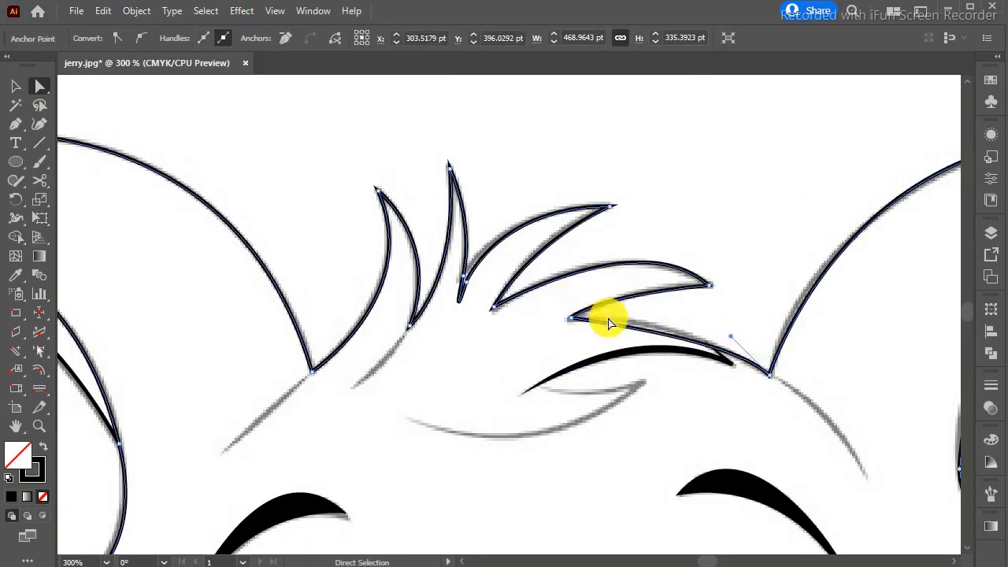
{"action": "key", "text": "ctrl+z"}
{"action": "left_click", "coordinate": [749, 270]}
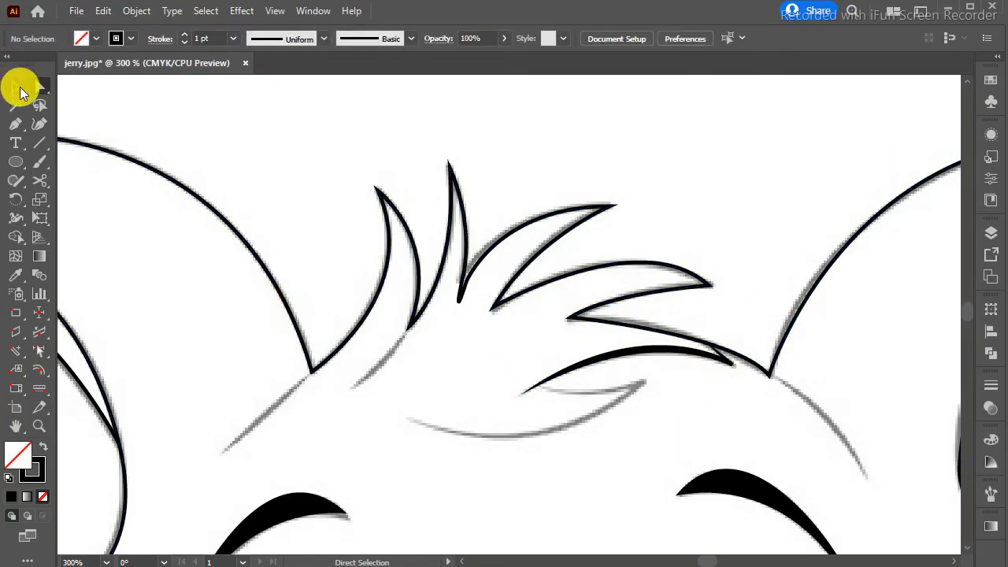
Trace the lower forehead hair strand with its pointed right tip using the Pen tool and apply a tapered width profile.
{"action": "left_click", "coordinate": [542, 386]}
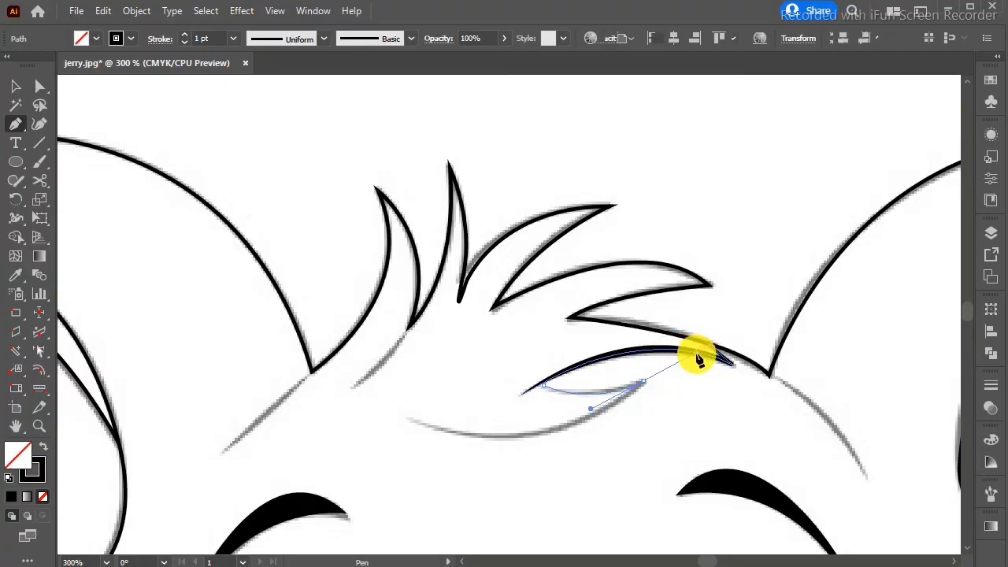
{"action": "left_click", "coordinate": [643, 387]}
{"action": "left_click_drag", "start_coordinate": [254, 366], "coordinate": [250, 364]}
{"action": "key", "text": "Return"}
{"action": "double_click", "coordinate": [255, 169]}
{"action": "key", "text": "Delete"}
{"action": "left_click", "coordinate": [28, 86]}
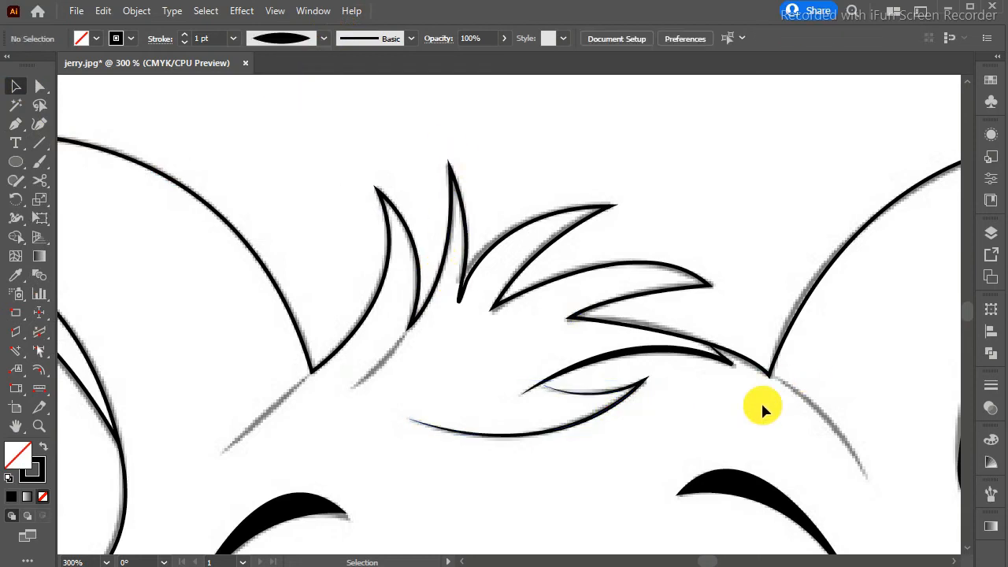
Trace the head line below the right ear's inner base and give it a tapered width profile and 2 pt stroke.
{"action": "left_click", "coordinate": [774, 379]}
{"action": "left_click_drag", "start_coordinate": [866, 476], "coordinate": [872, 513]}
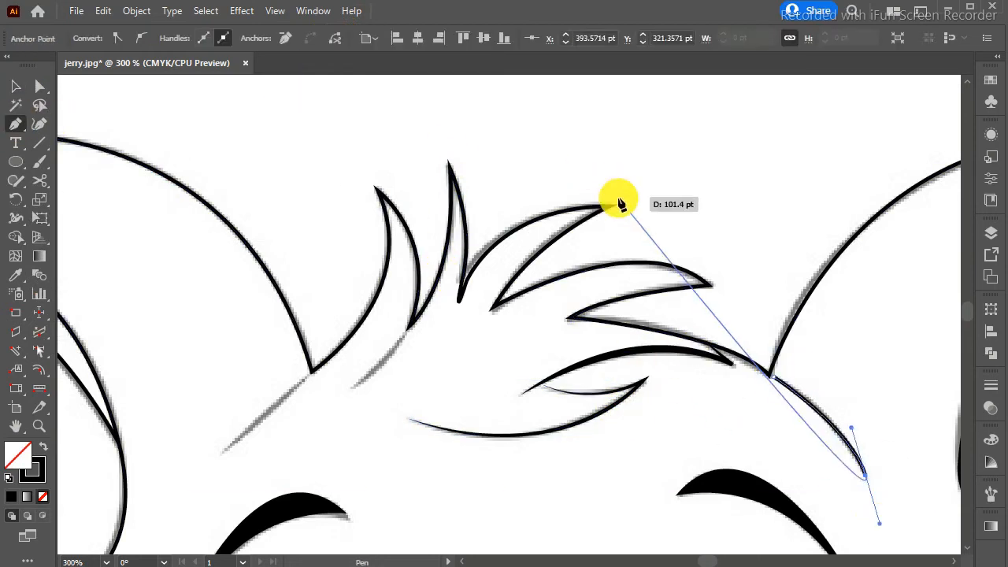
{"action": "key", "text": "Return"}
{"action": "left_click", "coordinate": [16, 86]}
{"action": "left_click", "coordinate": [327, 38]}
{"action": "left_click", "coordinate": [279, 79]}
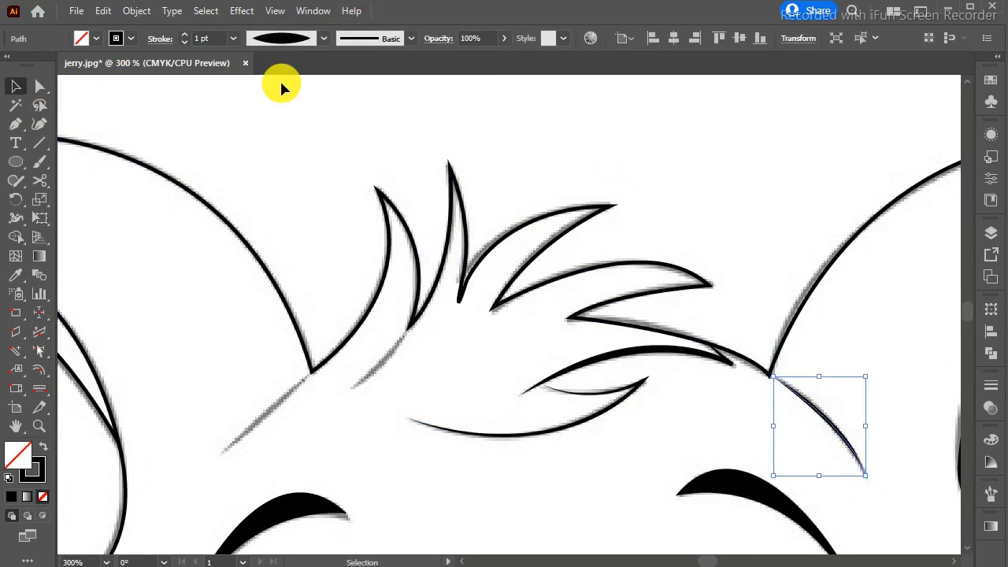
{"action": "left_click", "coordinate": [236, 38]}
{"action": "left_click", "coordinate": [254, 127]}
{"action": "left_click", "coordinate": [627, 137]}
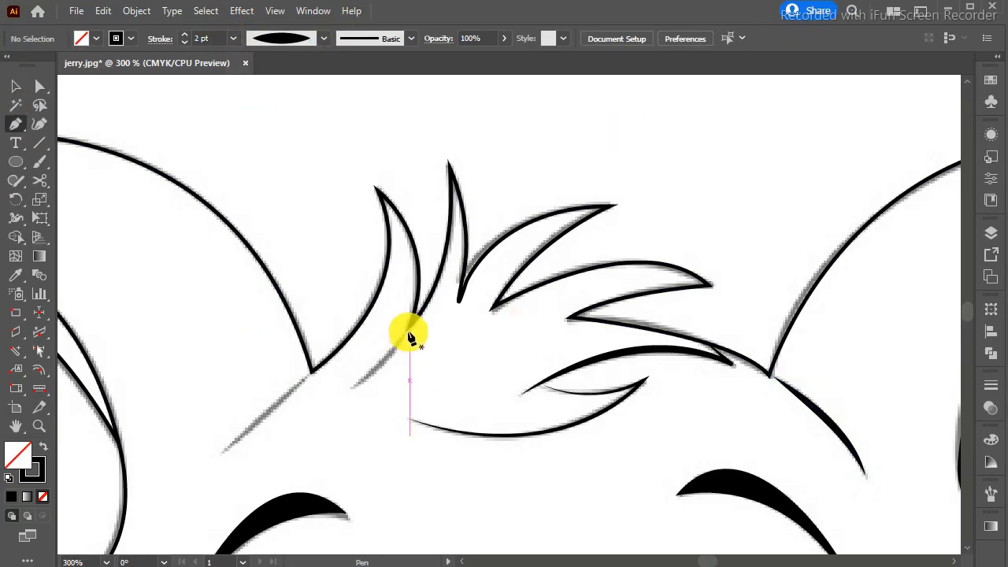
Trace the short line below the left hair tuft and give it a tapered width profile and 2 pt stroke.
{"action": "left_click_drag", "start_coordinate": [352, 387], "coordinate": [340, 387]}
{"action": "key", "text": "Return"}
{"action": "left_click", "coordinate": [16, 86]}
{"action": "left_click", "coordinate": [298, 171]}
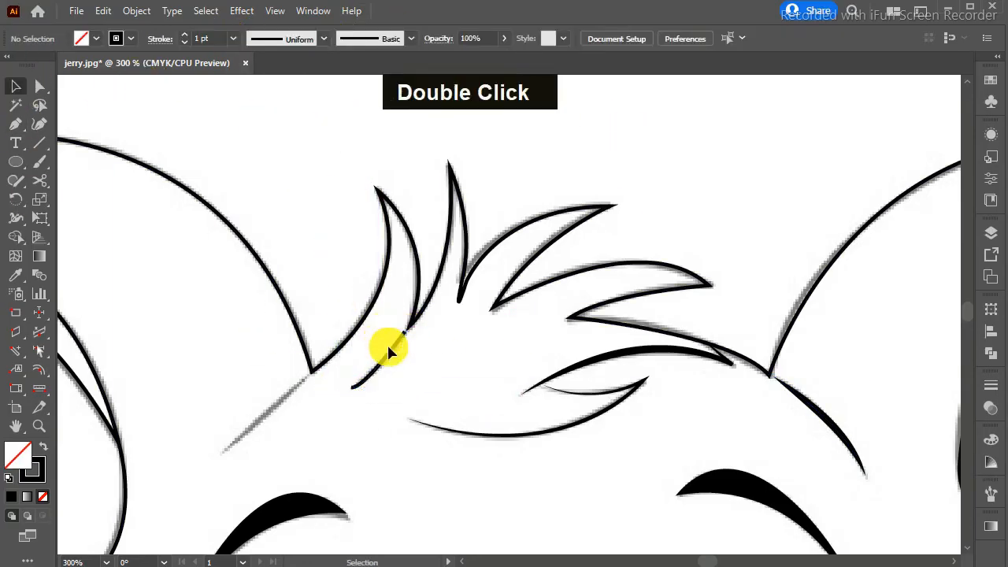
{"action": "left_click", "coordinate": [387, 351]}
{"action": "left_click", "coordinate": [325, 38]}
{"action": "left_click", "coordinate": [273, 87]}
{"action": "left_click", "coordinate": [572, 143]}
{"action": "left_click", "coordinate": [388, 360]}
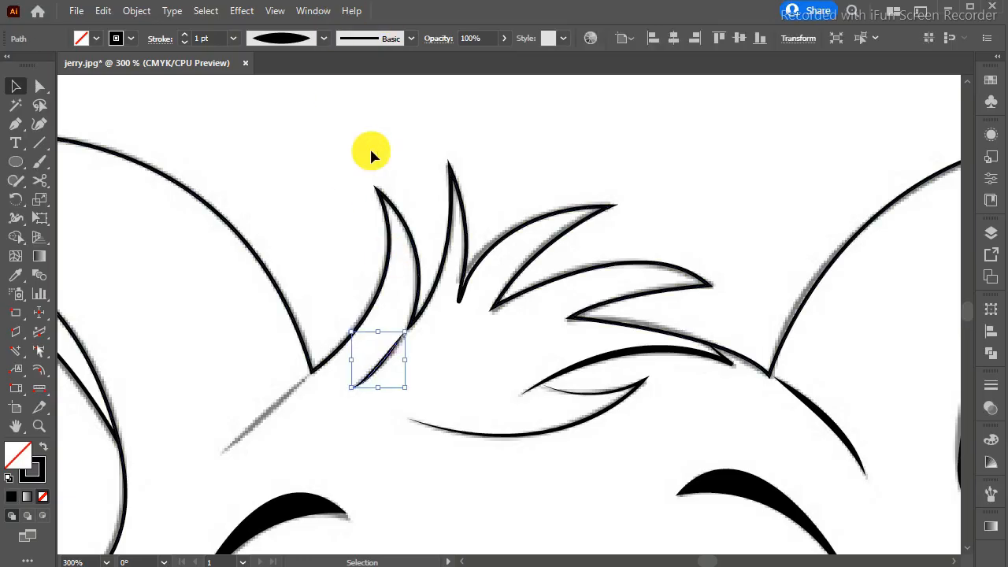
{"action": "left_click", "coordinate": [233, 38]}
{"action": "left_click", "coordinate": [254, 128]}
{"action": "left_click", "coordinate": [332, 150]}
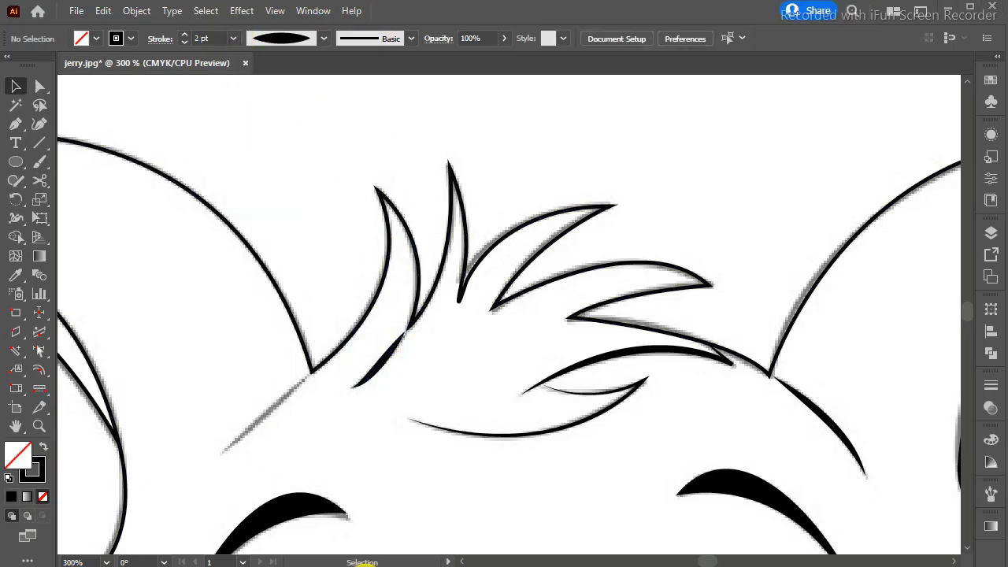
Trace the head line running down from the left ear's inner base with the Pen tool and apply a tapered width profile.
{"action": "key", "text": "p"}
{"action": "left_click", "coordinate": [310, 375]}
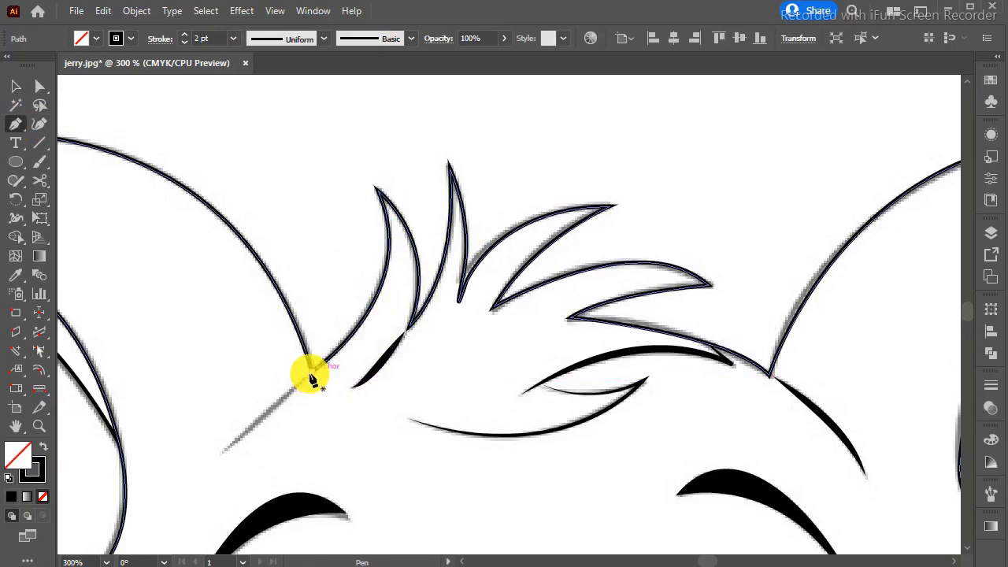
{"action": "left_click", "coordinate": [224, 452]}
{"action": "key", "text": "v"}
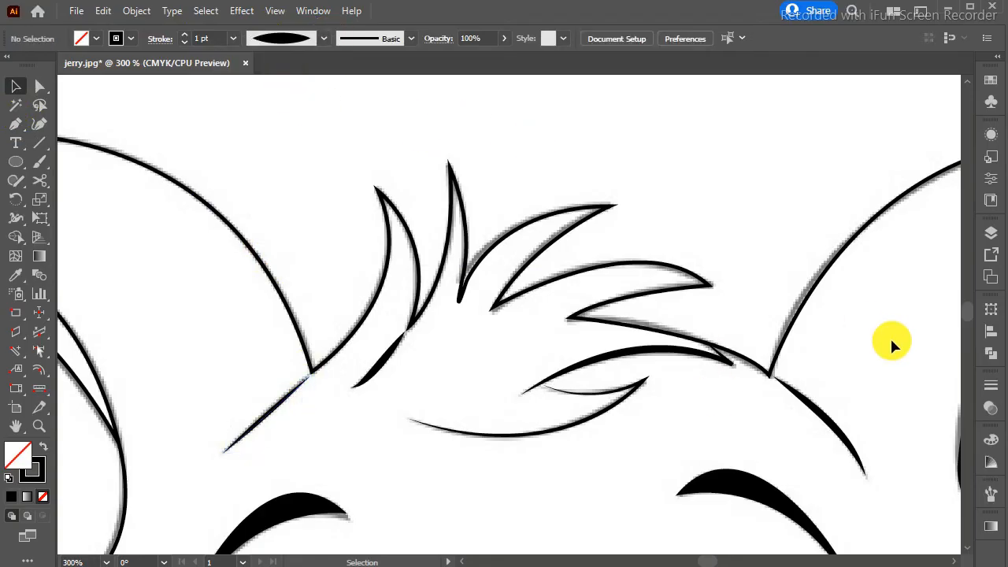
Trace the uppermost left whisker with the Pen tool and apply a tapered width profile.
{"action": "key", "text": "ctrl+minus"}
{"action": "key", "text": "ctrl+minus"}
{"action": "key", "text": "ctrl+minus"}
{"action": "key", "text": "ctrl+equal"}
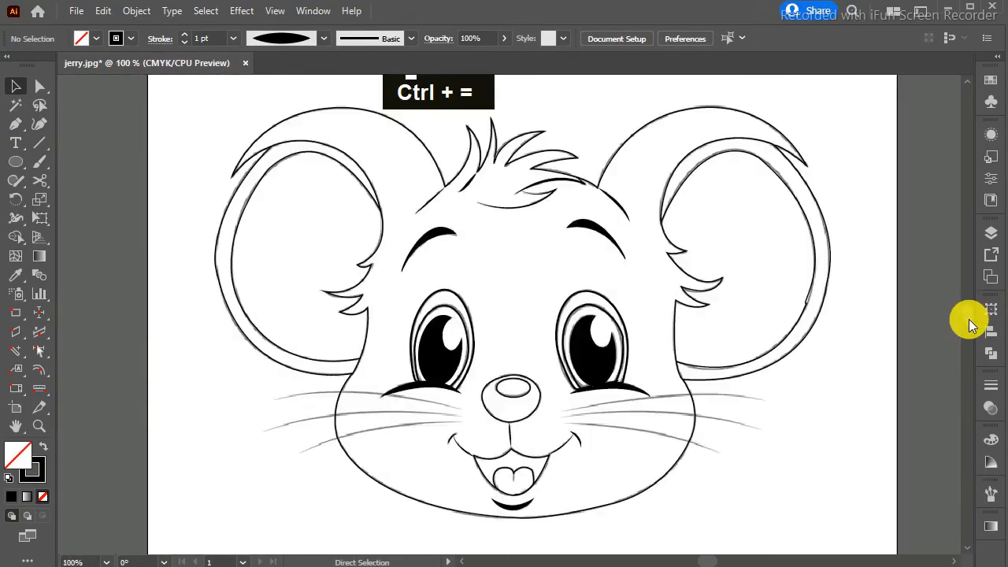
{"action": "left_click", "coordinate": [460, 409]}
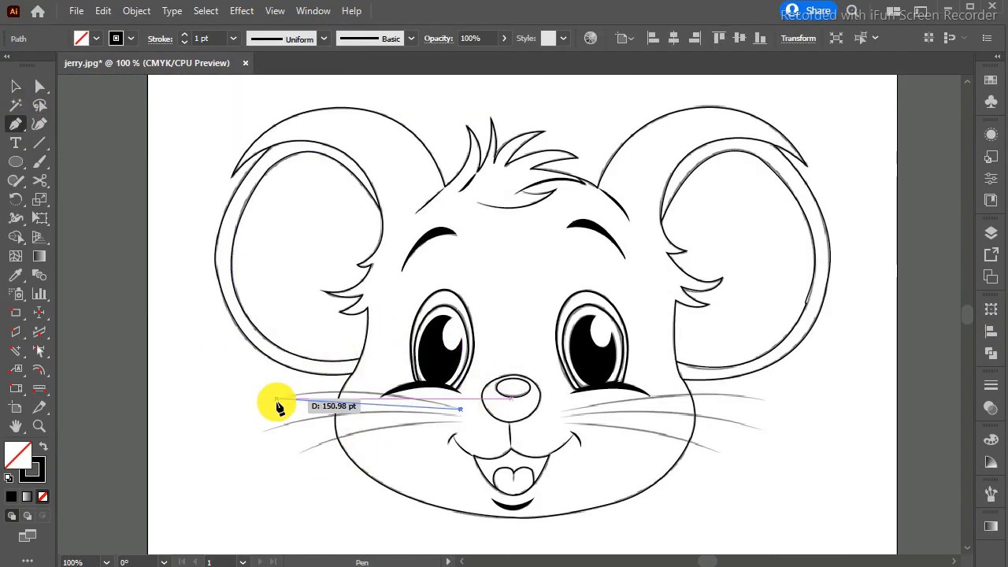
{"action": "left_click_drag", "start_coordinate": [209, 411], "coordinate": [203, 418]}
{"action": "key", "text": "Return"}
{"action": "key", "text": "v"}
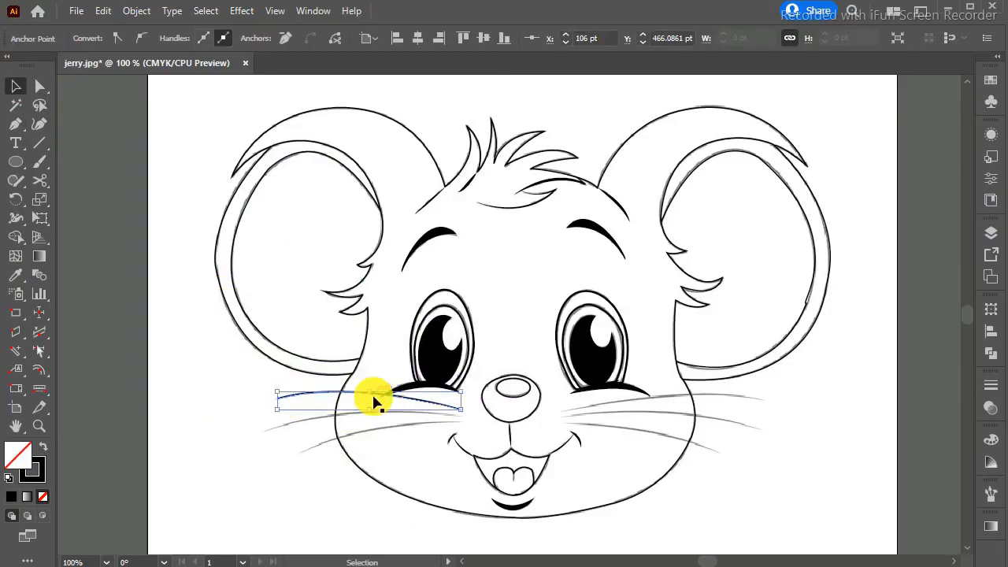
{"action": "left_click", "coordinate": [323, 39]}
{"action": "left_click", "coordinate": [283, 89]}
{"action": "key", "text": "ctrl+equal"}
{"action": "key", "text": "ctrl+equal"}
{"action": "left_click", "coordinate": [378, 205]}
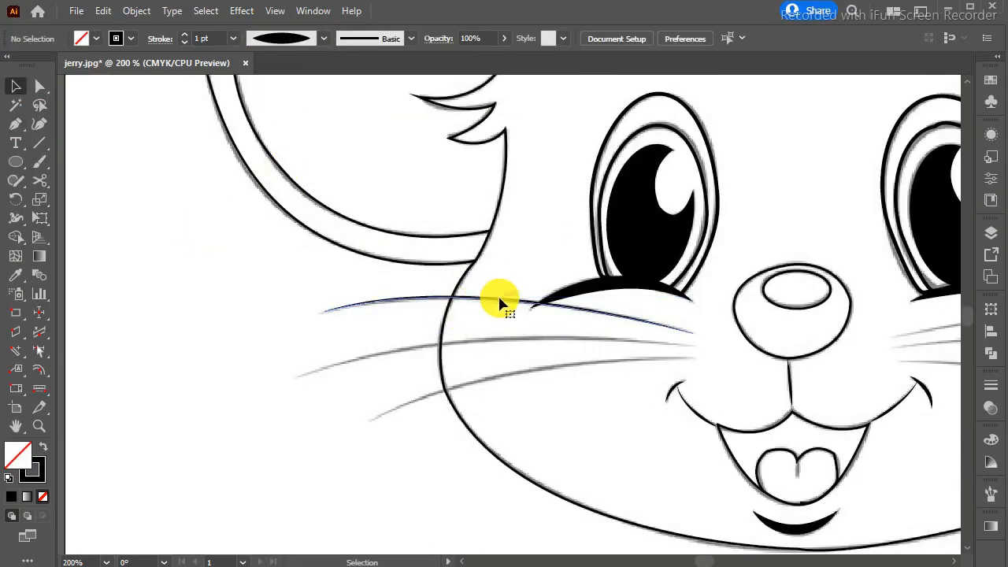
Duplicate the uppermost left whisker, then move and rotate the copy over the sketched middle left whisker.
{"action": "key", "text": "ctrl+c"}
{"action": "key", "text": "ctrl+v"}
{"action": "left_click_drag", "start_coordinate": [439, 308], "coordinate": [408, 336]}
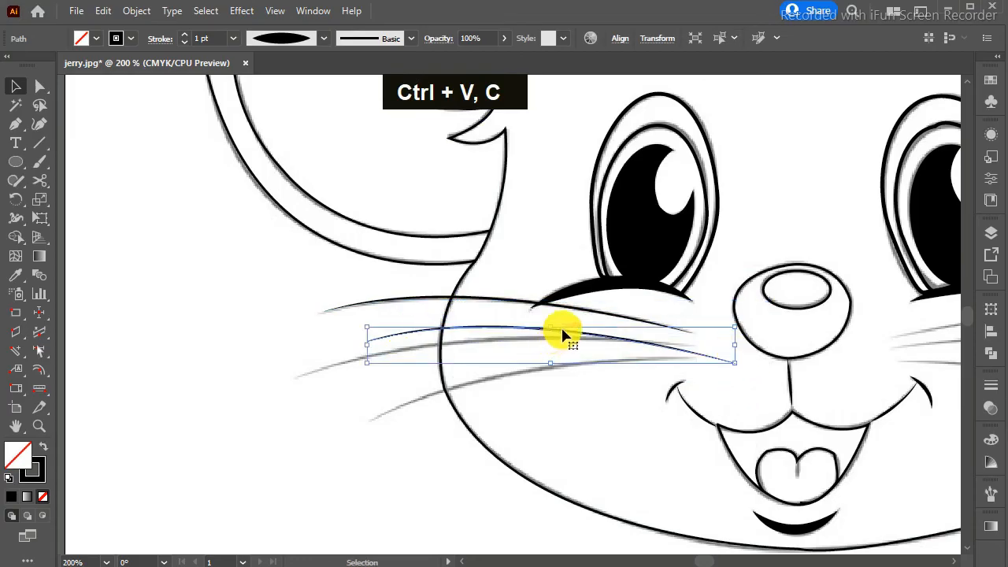
{"action": "left_click_drag", "start_coordinate": [563, 334], "coordinate": [518, 345]}
{"action": "left_click_drag", "start_coordinate": [703, 380], "coordinate": [703, 346]}
Shift the middle left whisker's outer end anchor outward and down to the sketched whisker's tip.
{"action": "left_click", "coordinate": [326, 377]}
{"action": "key", "text": "Left"}
{"action": "key", "text": "Left"}
{"action": "key", "text": "Left"}
{"action": "key", "text": "Left"}
{"action": "key", "text": "Left"}
{"action": "key", "text": "Left"}
{"action": "key", "text": "Left"}
{"action": "key", "text": "Left"}
{"action": "key", "text": "Left"}
{"action": "key", "text": "Left"}
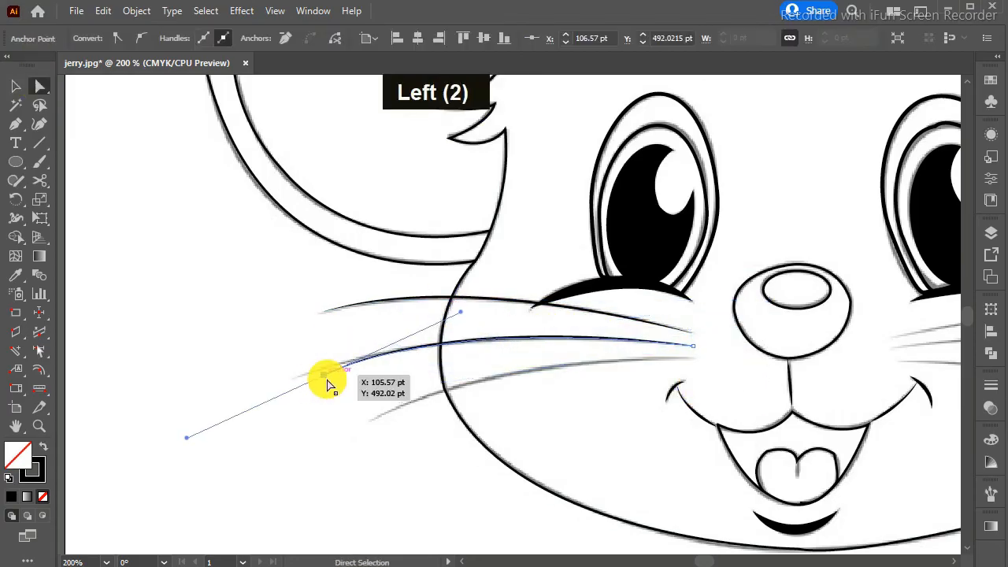
{"action": "key", "text": "Down"}
{"action": "left_click", "coordinate": [16, 86]}
{"action": "double_click", "coordinate": [540, 338]}
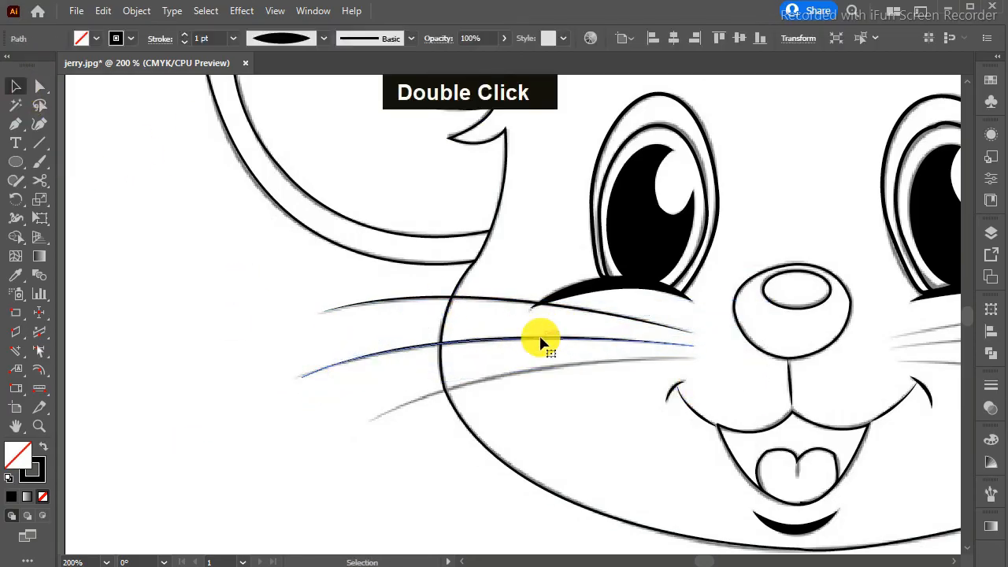
Duplicate the middle left whisker and place the copy with its inner end on the sketched lowest whisker.
{"action": "key", "text": "ctrl+c"}
{"action": "key", "text": "ctrl+v"}
{"action": "left_click_drag", "start_coordinate": [558, 259], "coordinate": [555, 339]}
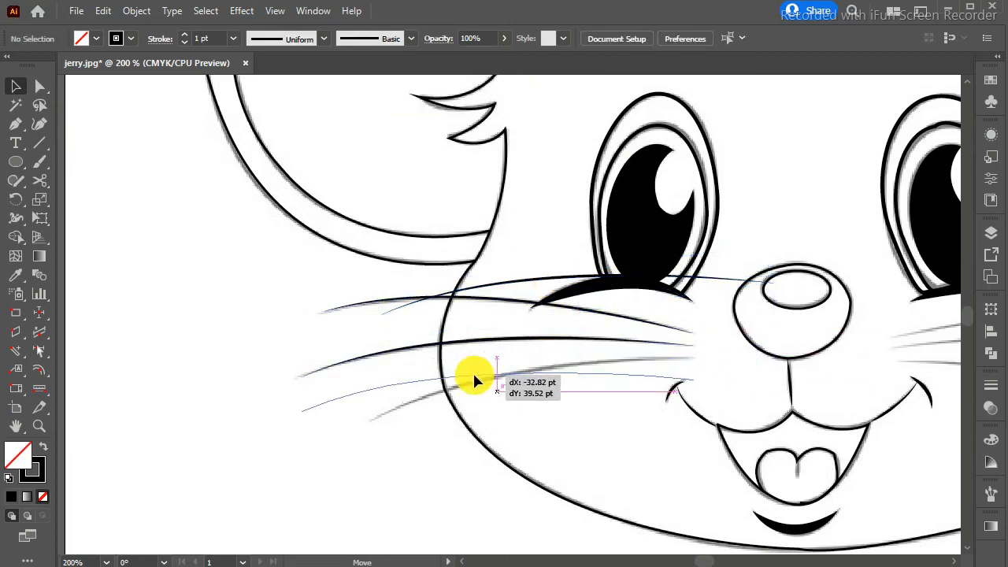
{"action": "left_click_drag", "start_coordinate": [471, 352], "coordinate": [471, 352]}
{"action": "key", "text": "Up"}
Move the lowest left whisker's outer end anchor down and inward toward the sketched whisker's tip.
{"action": "left_click", "coordinate": [39, 86]}
{"action": "left_click", "coordinate": [303, 388]}
{"action": "key", "text": "Down"}
{"action": "key", "text": "Down"}
{"action": "key", "text": "Down"}
{"action": "key", "text": "Down"}
{"action": "key", "text": "Down"}
{"action": "key", "text": "Down"}
{"action": "key", "text": "Down"}
{"action": "key", "text": "Down"}
{"action": "key", "text": "Down"}
{"action": "key", "text": "Down"}
{"action": "key", "text": "Down"}
{"action": "key", "text": "Down"}
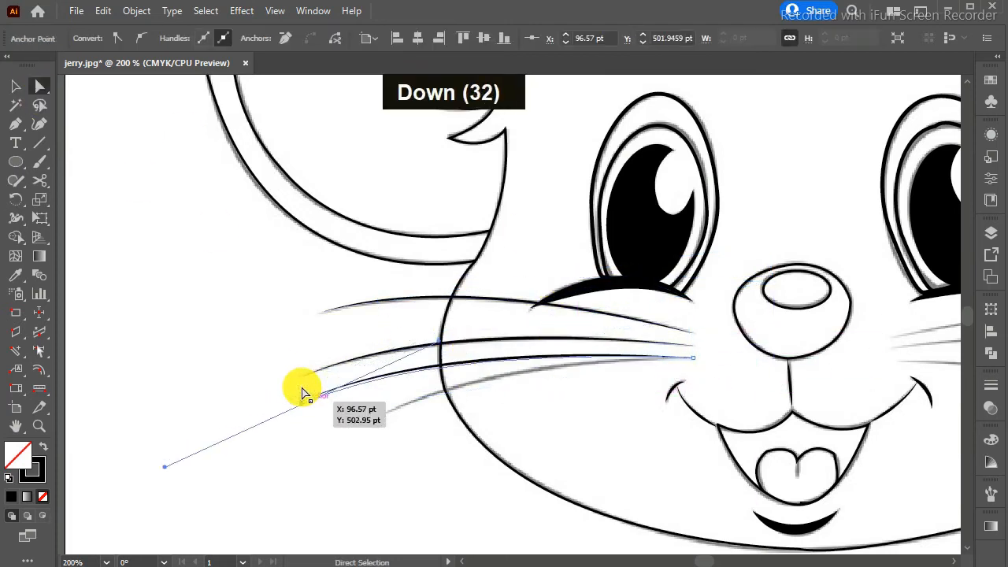
{"action": "key", "text": "Right"}
{"action": "key", "text": "Right"}
{"action": "key", "text": "Right"}
{"action": "key", "text": "Right"}
{"action": "key", "text": "Right"}
{"action": "key", "text": "Right"}
{"action": "key", "text": "Right"}
{"action": "key", "text": "Right"}
{"action": "key", "text": "Right"}
{"action": "key", "text": "Right"}
{"action": "key", "text": "Right"}
{"action": "key", "text": "Right"}
{"action": "key", "text": "Right"}
{"action": "key", "text": "Down"}
{"action": "key", "text": "Down"}
{"action": "key", "text": "Down"}
{"action": "key", "text": "Down"}
{"action": "key", "text": "Down"}
{"action": "key", "text": "Down"}
{"action": "key", "text": "Right"}
{"action": "key", "text": "Right"}
{"action": "key", "text": "Right"}
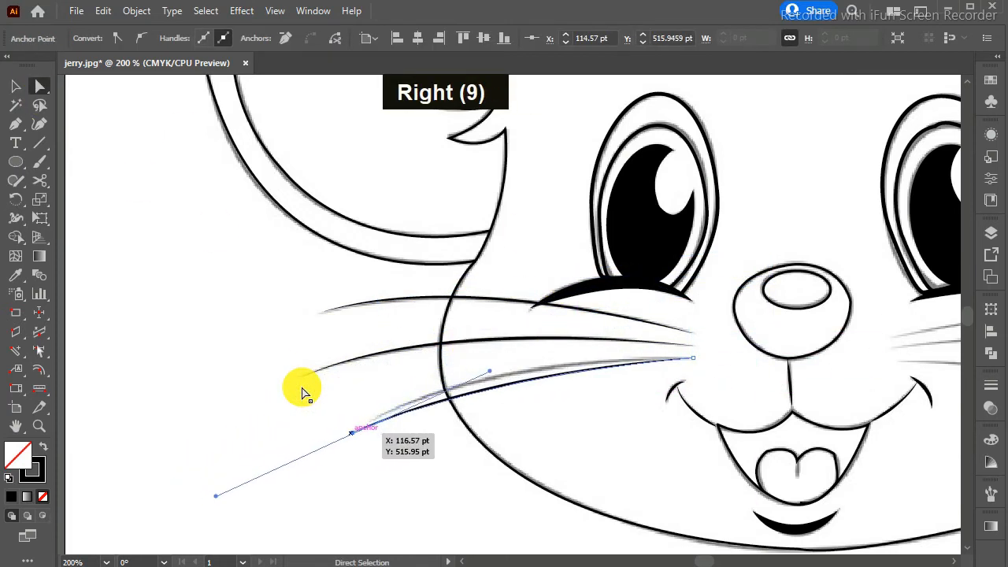
{"action": "key", "text": "Right"}
{"action": "key", "text": "Right"}
{"action": "key", "text": "Up"}
{"action": "key", "text": "Up"}
{"action": "key", "text": "Up"}
{"action": "key", "text": "Up"}
{"action": "left_click", "coordinate": [16, 86]}
{"action": "double_click", "coordinate": [486, 401]}
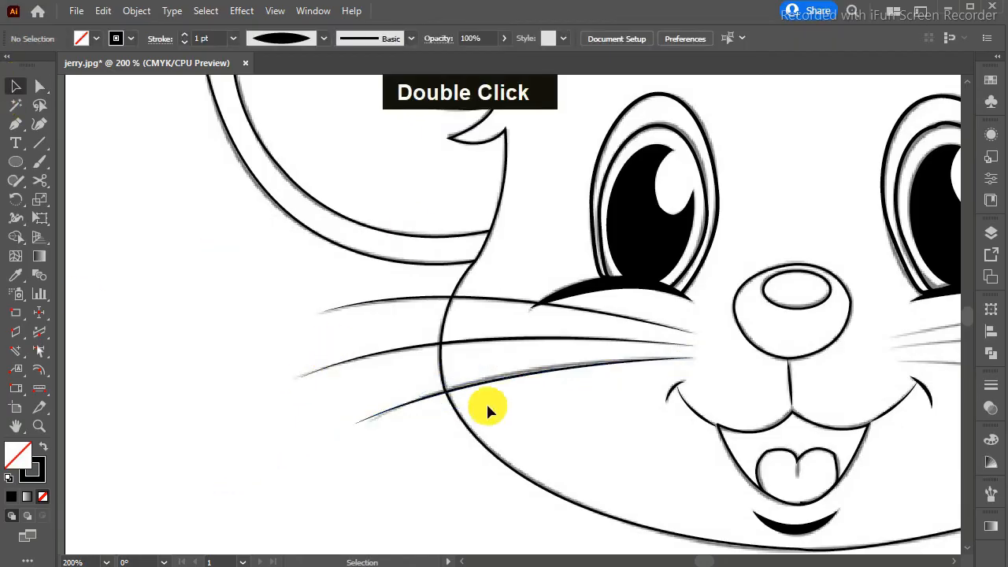
Refine the lowest left whisker by nudging its end anchors and reshaping its curve with the Anchor Point tool.
{"action": "left_click", "coordinate": [490, 375]}
{"action": "left_click", "coordinate": [693, 358]}
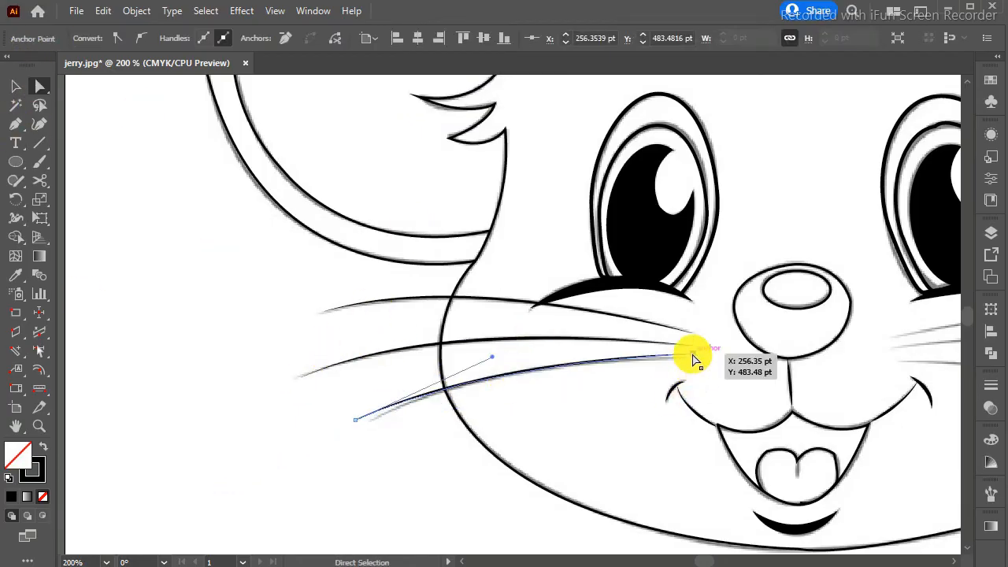
{"action": "key", "text": "Right"}
{"action": "key", "text": "Right"}
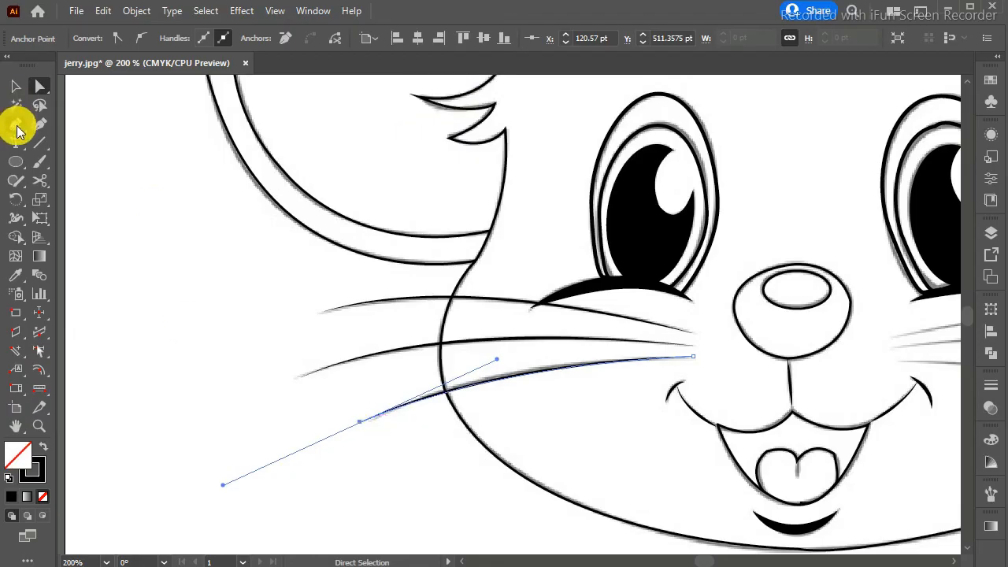
{"action": "double_click", "coordinate": [16, 126]}
{"action": "left_click_drag", "start_coordinate": [16, 126], "coordinate": [75, 180]}
{"action": "left_click", "coordinate": [517, 381]}
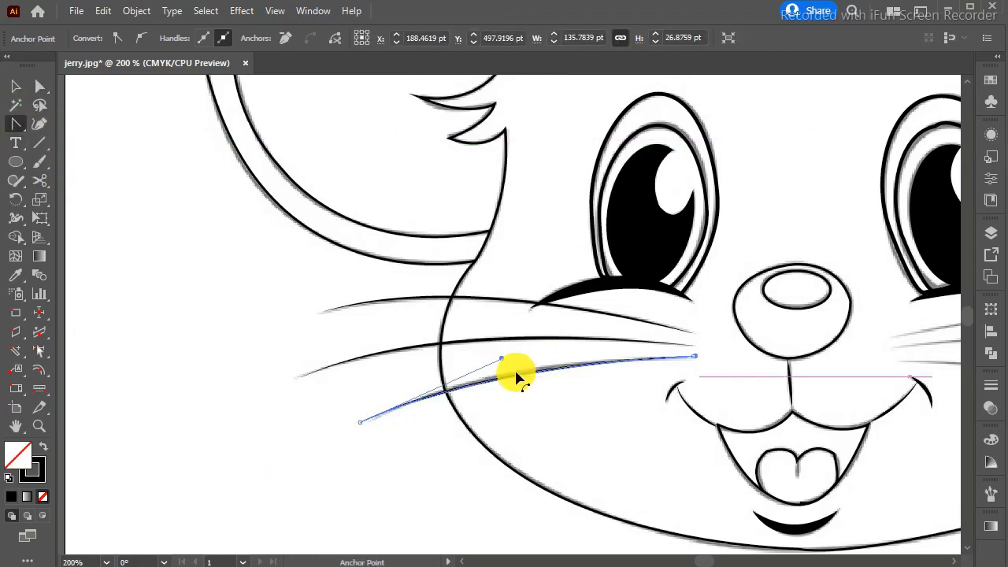
{"action": "key", "text": "Down"}
{"action": "key", "text": "Down"}
{"action": "key", "text": "Right"}
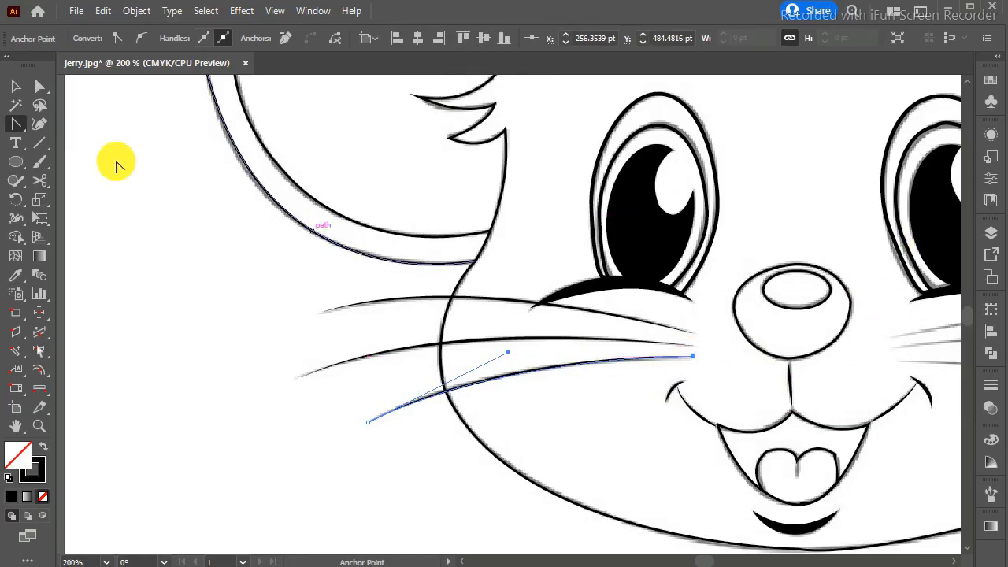
Duplicate the three left whiskers together and reflect the copy horizontally.
{"action": "double_click", "coordinate": [16, 86]}
{"action": "left_click", "coordinate": [555, 377]}
{"action": "left_click", "coordinate": [426, 296], "text": "shift"}
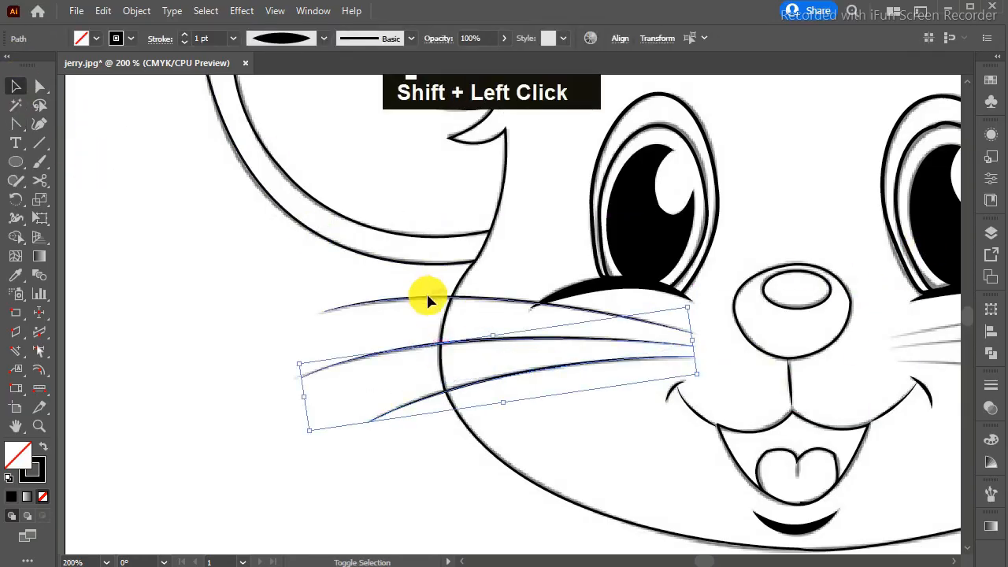
{"action": "key", "text": "ctrl+c"}
{"action": "key", "text": "ctrl+v"}
{"action": "mouse_move", "coordinate": [705, 561]}
{"action": "left_mouse_down"}
{"action": "mouse_move", "coordinate": [720, 553]}
{"action": "mouse_move", "coordinate": [710, 560]}
{"action": "left_mouse_up"}
{"action": "right_click", "coordinate": [612, 271]}
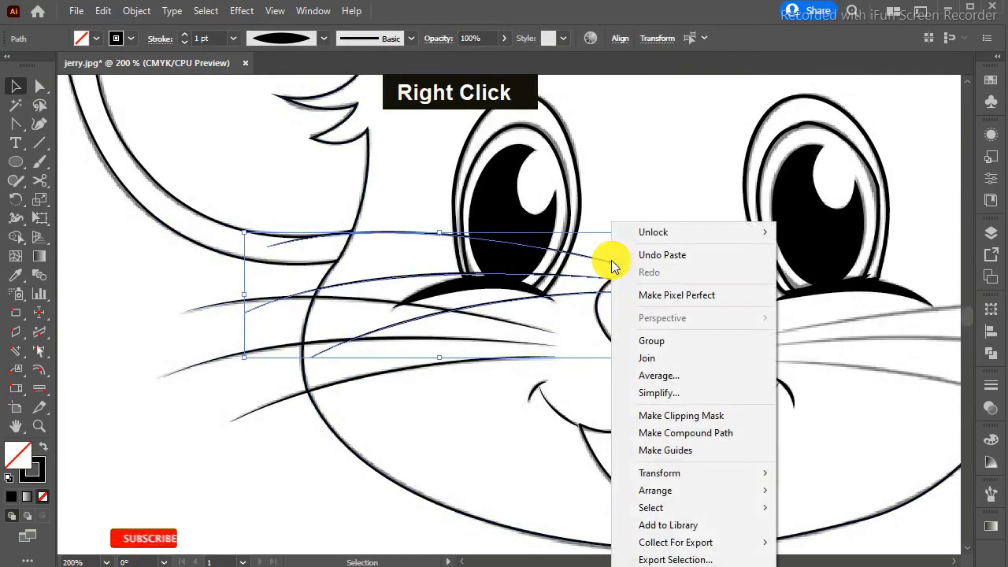
{"action": "mouse_move", "coordinate": [692, 472]}
{"action": "left_click", "coordinate": [841, 394]}
Move the reflected whiskers over the sketched whiskers on the mouse's right cheek.
{"action": "key", "text": "ctrl+minus"}
{"action": "key", "text": "ctrl+minus"}
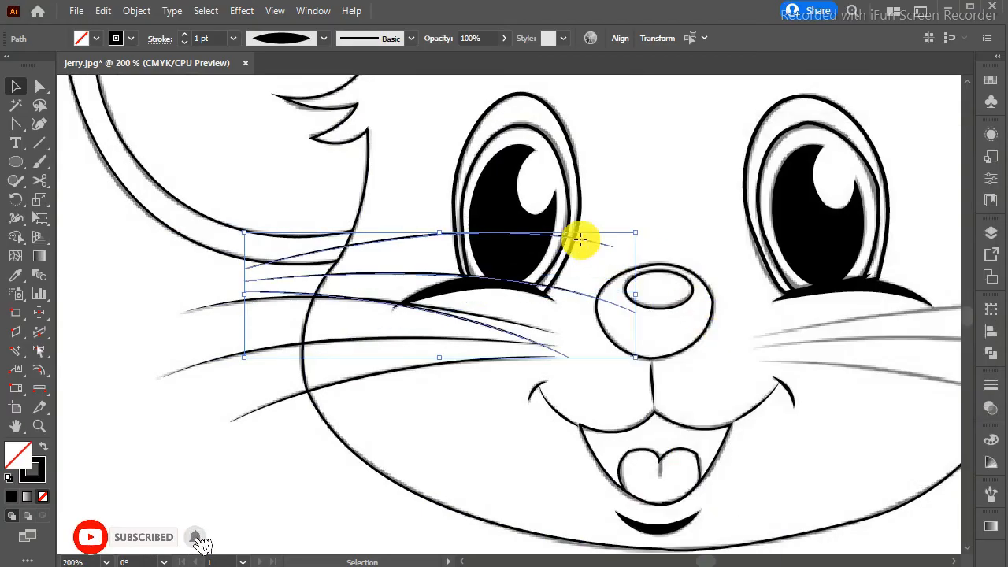
{"action": "left_click_drag", "start_coordinate": [653, 319], "coordinate": [832, 348]}
{"action": "key", "text": "Left"}
{"action": "key", "text": "Left"}
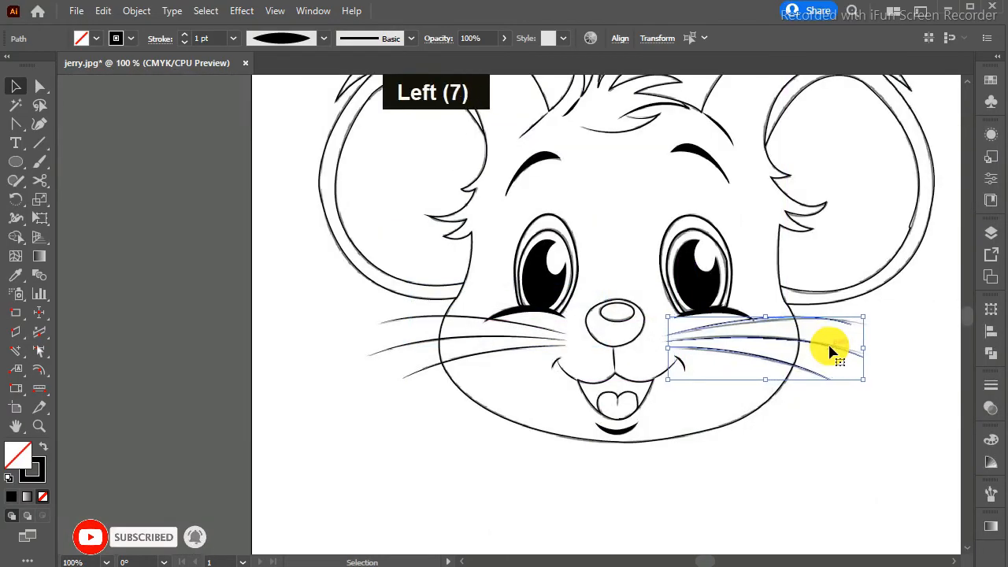
Nudge the uppermost right whisker down and extend its outer end anchor toward the sketched tip.
{"action": "left_click", "coordinate": [911, 424]}
{"action": "left_click", "coordinate": [771, 321]}
{"action": "key", "text": "Down"}
{"action": "key", "text": "Down"}
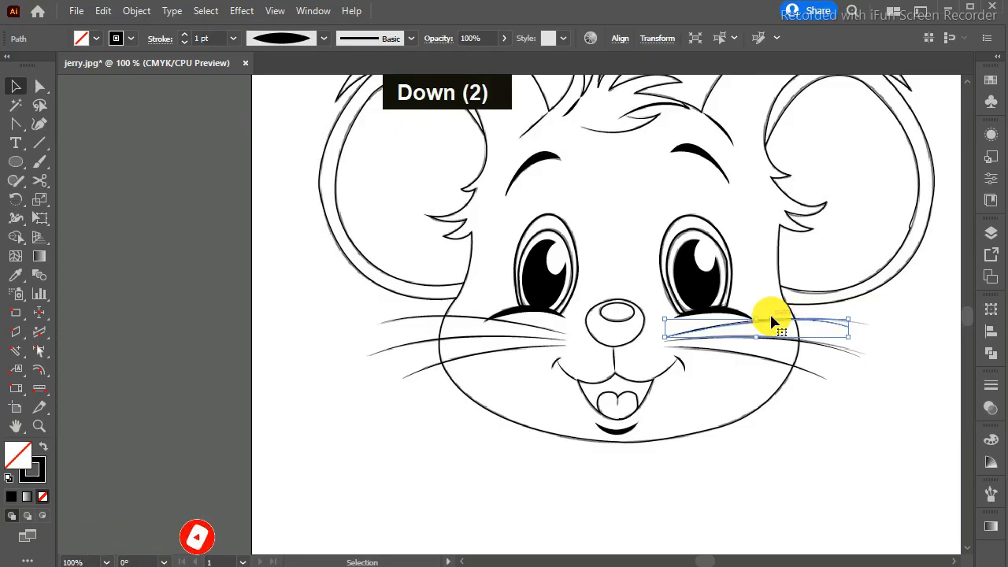
{"action": "key", "text": "ctrl+equal"}
{"action": "key", "text": "ctrl+equal"}
{"action": "key", "text": "a"}
{"action": "left_click", "coordinate": [688, 307]}
{"action": "key", "text": "Right"}
{"action": "key", "text": "Right"}
{"action": "key", "text": "Right"}
{"action": "key", "text": "Right"}
{"action": "key", "text": "Right"}
{"action": "key", "text": "Right"}
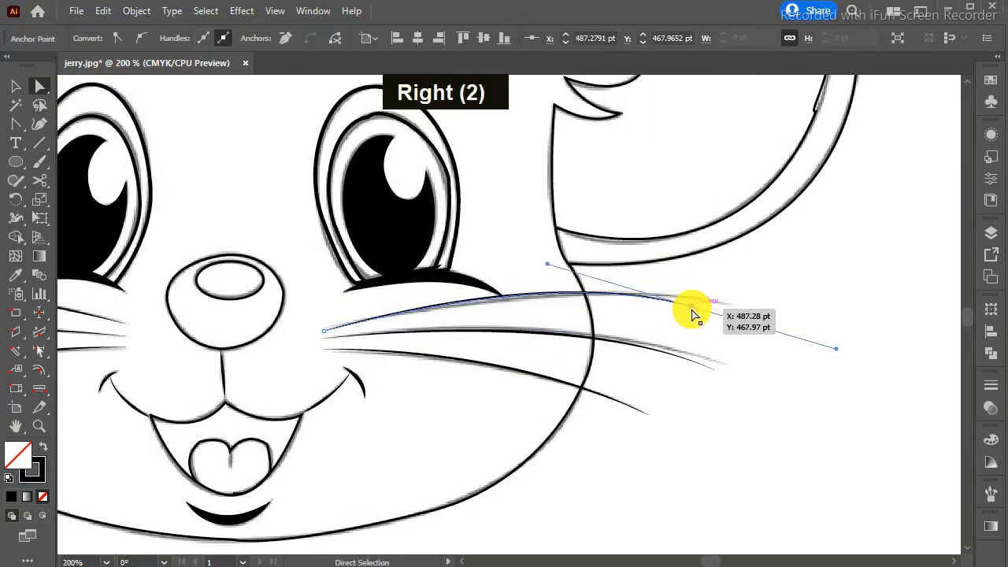
{"action": "key", "text": "Down"}
{"action": "left_click", "coordinate": [693, 315]}
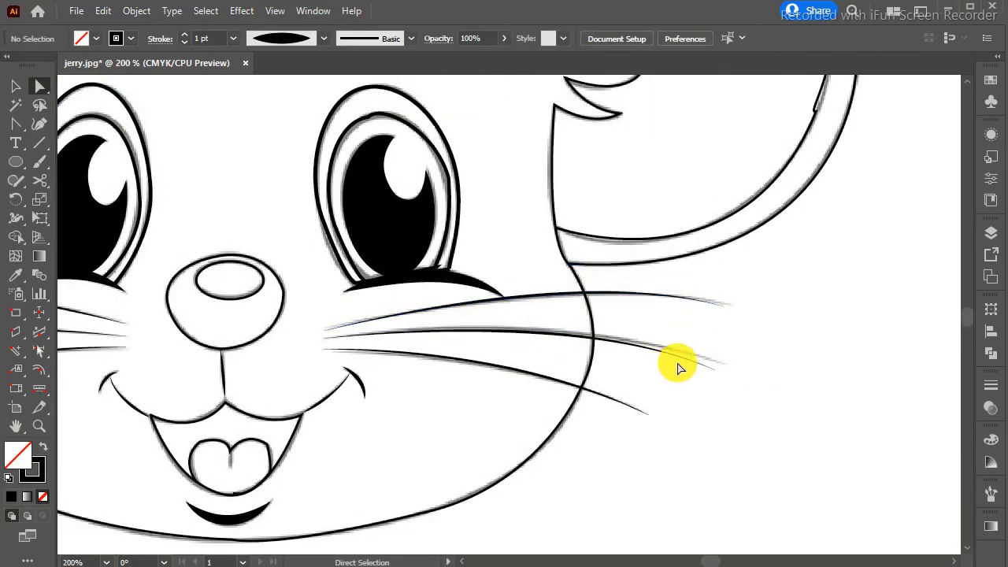
Adjust the middle right whisker's outer end anchor to follow the sketch.
{"action": "left_click", "coordinate": [712, 370]}
{"action": "key", "text": "Right"}
{"action": "key", "text": "Down"}
{"action": "left_click", "coordinate": [540, 450]}
Select all traced paths of the mouse head and group them.
{"action": "key", "text": "ctrl+minus"}
{"action": "key", "text": "ctrl+minus"}
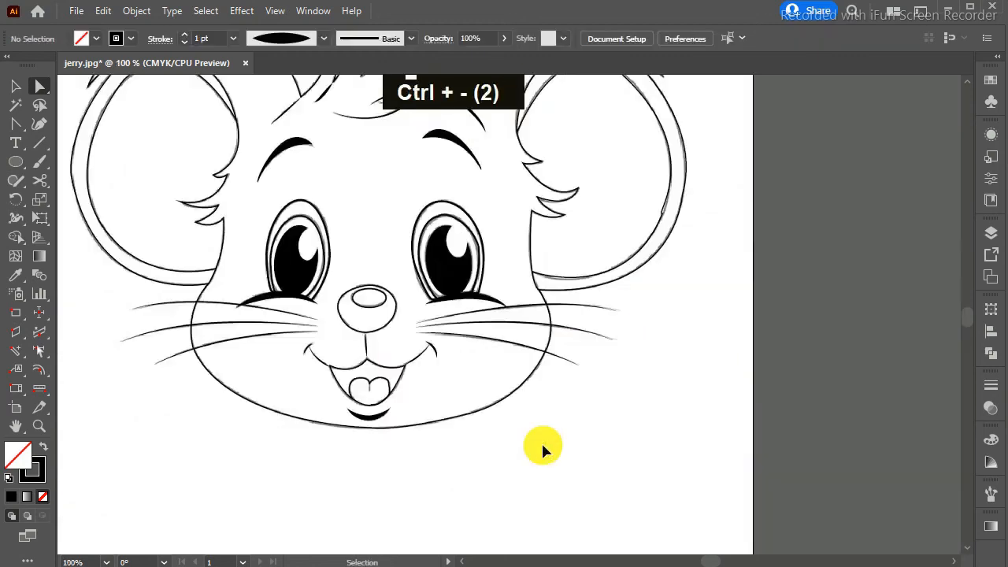
{"action": "key", "text": "ctrl+minus"}
{"action": "key", "text": "F7"}
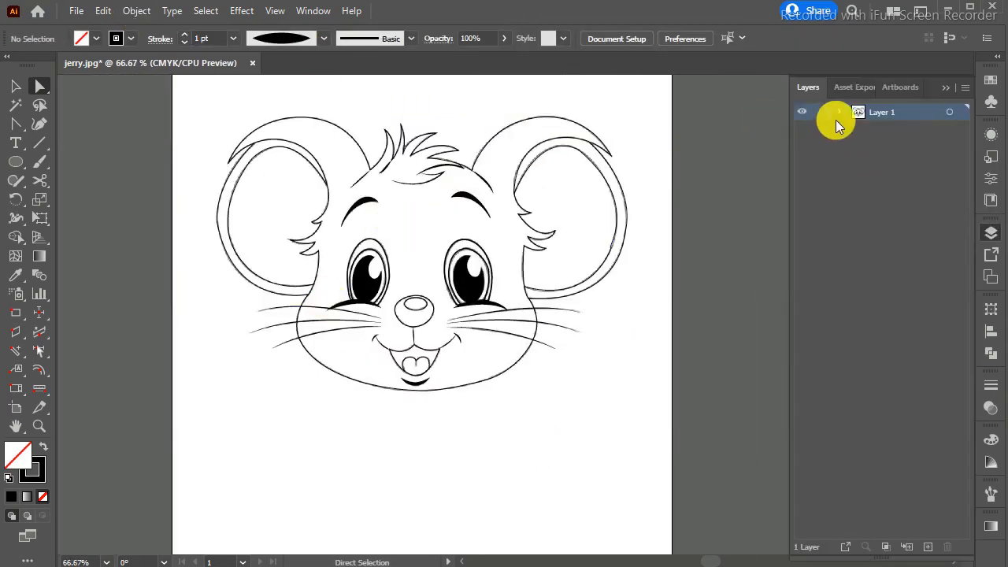
{"action": "left_click", "coordinate": [839, 112]}
{"action": "left_click_drag", "start_coordinate": [200, 96], "coordinate": [661, 425]}
{"action": "right_click", "coordinate": [482, 328]}
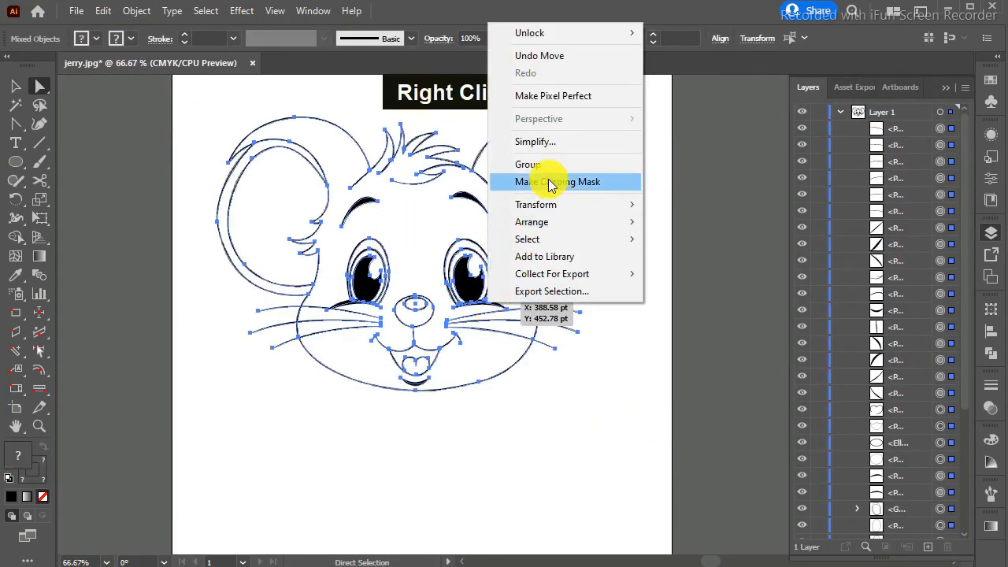
{"action": "left_click", "coordinate": [539, 163]}
Hide the sketch image, move the grouped drawing to the lower part of the artboard, and show the image again.
{"action": "left_click", "coordinate": [801, 145]}
{"action": "left_click", "coordinate": [819, 145]}
{"action": "key", "text": "v"}
{"action": "left_click_drag", "start_coordinate": [444, 180], "coordinate": [456, 340]}
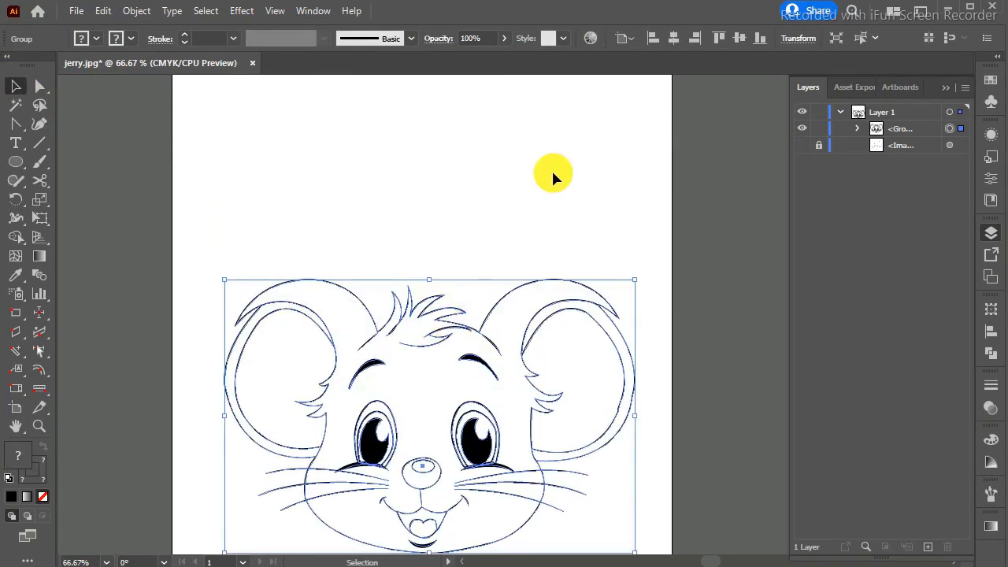
{"action": "key", "text": "ctrl+minus"}
{"action": "left_click_drag", "start_coordinate": [543, 269], "coordinate": [547, 290]}
{"action": "left_click", "coordinate": [802, 146]}
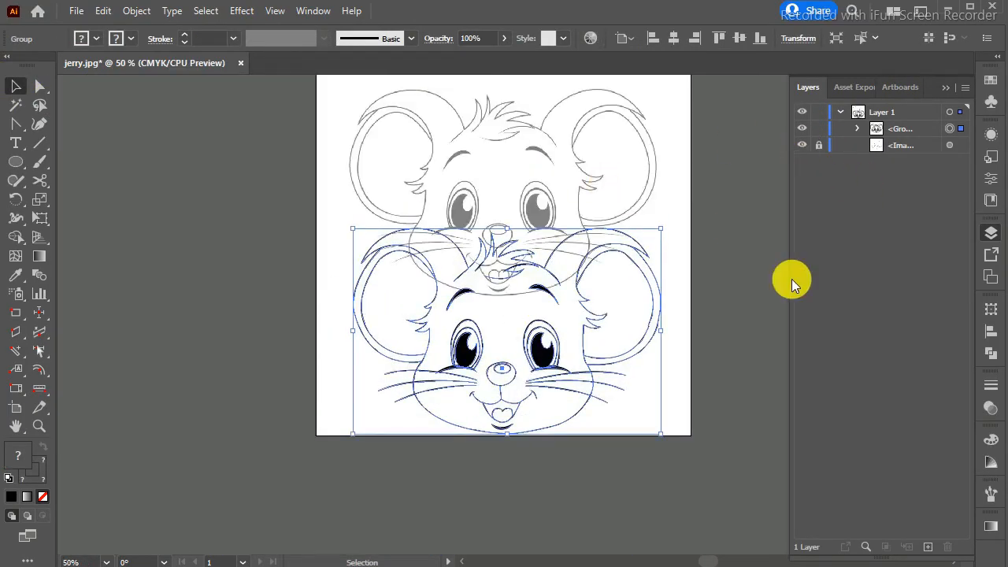
{"action": "left_click", "coordinate": [990, 229]}
{"action": "scroll", "coordinate": [588, 224], "scroll_direction": "up", "scroll_amount": 3}
{"action": "left_click", "coordinate": [584, 225]}
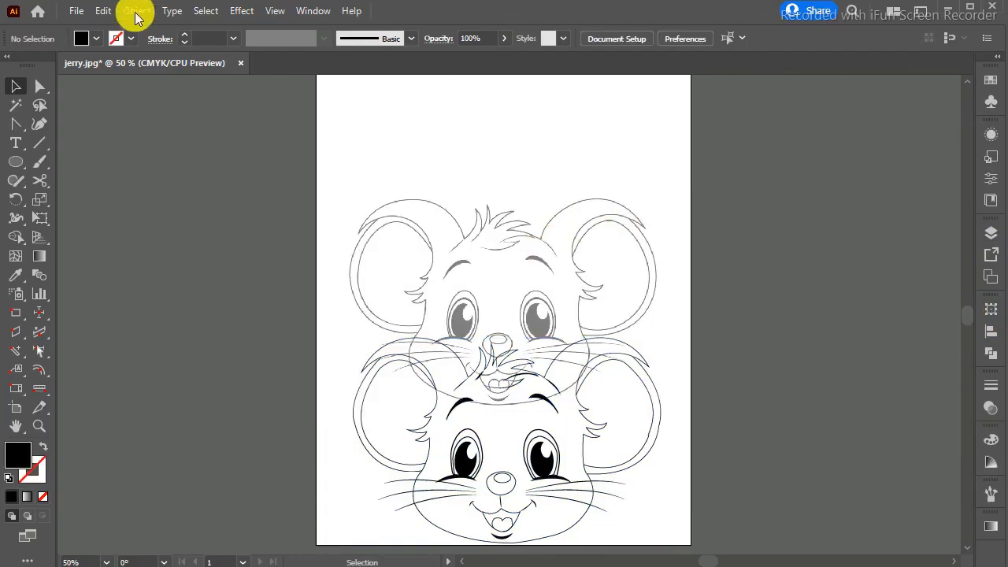
Unlock the sketch image, move it to the upper part of the artboard, and place the vector drawing just beneath it.
{"action": "left_click", "coordinate": [136, 13]}
{"action": "left_click", "coordinate": [162, 149]}
{"action": "mouse_move", "coordinate": [532, 234]}
{"action": "left_mouse_down"}
{"action": "mouse_move", "coordinate": [540, 112]}
{"action": "mouse_move", "coordinate": [536, 136]}
{"action": "left_mouse_up"}
{"action": "left_click_drag", "start_coordinate": [533, 375], "coordinate": [531, 350]}
{"action": "left_click", "coordinate": [752, 342]}
Compare the sketch image and the vector drawing up close and as a whole on the artboard.
{"action": "key", "text": "ctrl+equal"}
{"action": "key", "text": "ctrl+equal"}
{"action": "key", "text": "ctrl+equal"}
{"action": "key", "text": "ctrl+equal"}
{"action": "key", "text": "ctrl+equal"}
{"action": "key", "text": "ctrl+minus"}
{"action": "key", "text": "ctrl+minus"}
{"action": "key", "text": "ctrl+minus"}
{"action": "key", "text": "ctrl+minus"}
{"action": "key", "text": "ctrl+minus"}
{"action": "key", "text": "ctrl+minus"}
{"action": "key", "text": "ctrl+minus"}
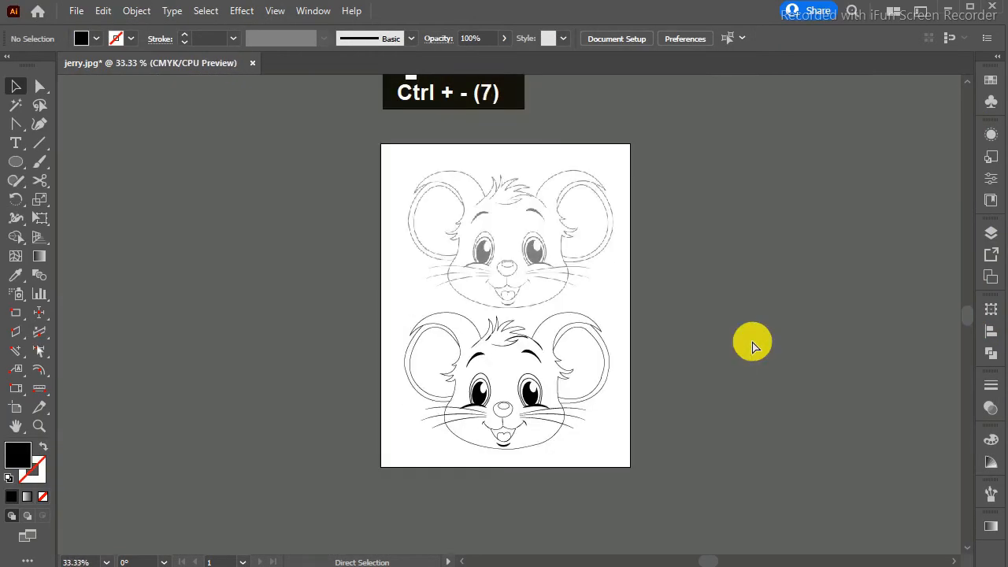
Set the sketch image's opacity to 100%.
{"action": "key", "text": "ctrl+equal"}
{"action": "key", "text": "ctrl+equal"}
{"action": "key", "text": "ctrl+equal"}
{"action": "left_click", "coordinate": [990, 409]}
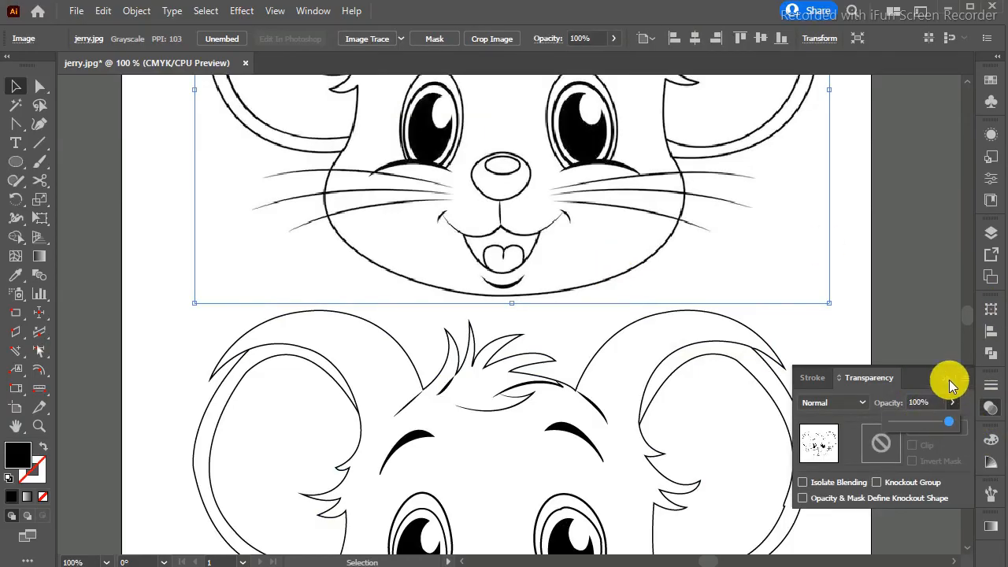
{"action": "left_click", "coordinate": [933, 358]}
Inspect the sketch image's line edges against the vector drawing's at 400% magnification.
{"action": "key", "text": "ctrl+equal"}
{"action": "key", "text": "ctrl+equal"}
{"action": "key", "text": "ctrl+equal"}
{"action": "key", "text": "ctrl+equal"}
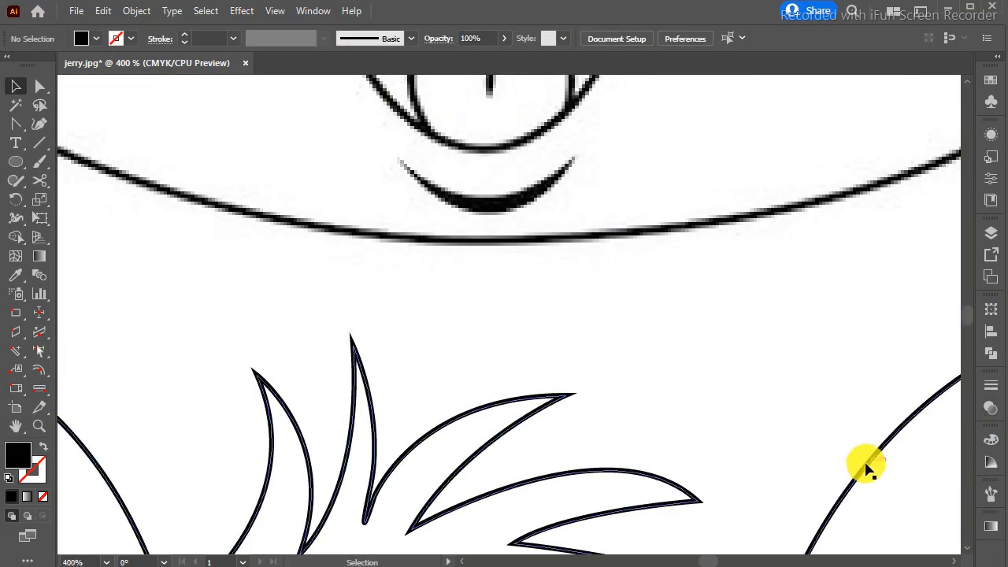
View the whole artboard to compare the original sketch image with the traced vector drawing beneath it.
{"action": "key", "text": "ctrl+minus"}
{"action": "key", "text": "ctrl+minus"}
{"action": "key", "text": "ctrl+minus"}
{"action": "key", "text": "ctrl+minus"}
{"action": "key", "text": "ctrl+minus"}
{"action": "key", "text": "ctrl+minus"}
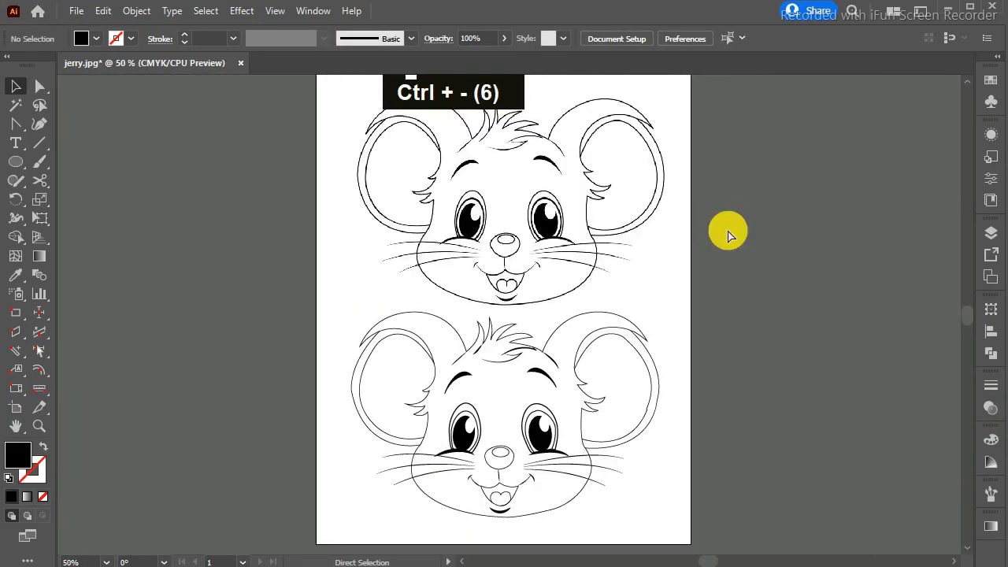
{"action": "key", "text": "ctrl+minus"}
{"action": "key", "text": "ctrl+equal"}
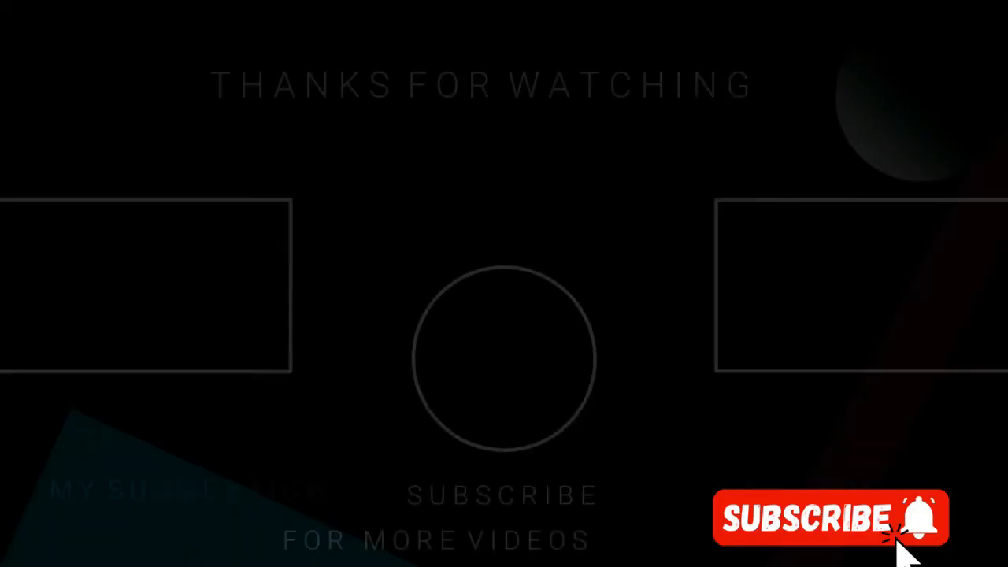